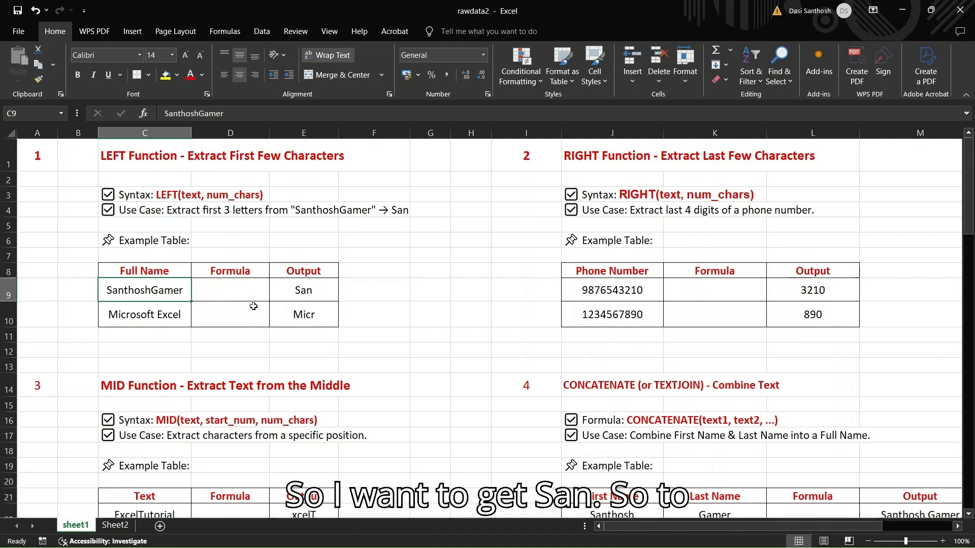
Enter =LEFT(C9,3) in cell D9 to extract the first three characters of the first full name
click(233, 289)
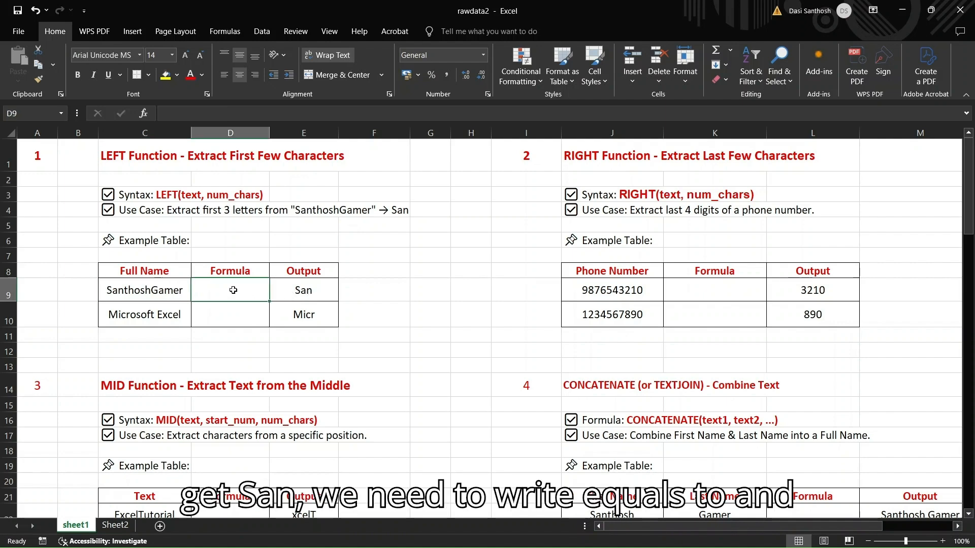
text(=lef)
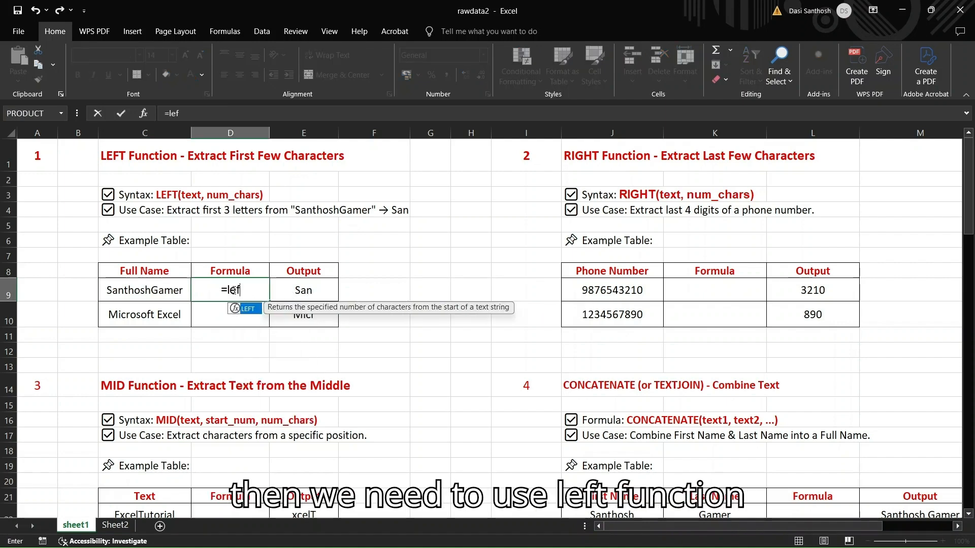
key(BackSpace)
key(BackSpace)
key(BackSpace)
text(a)
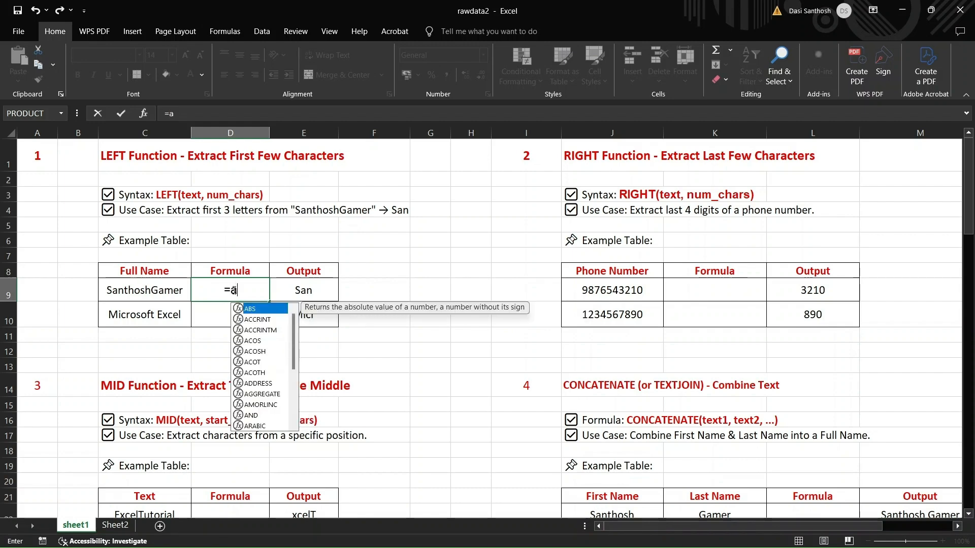
key(BackSpace)
text(LEFT)
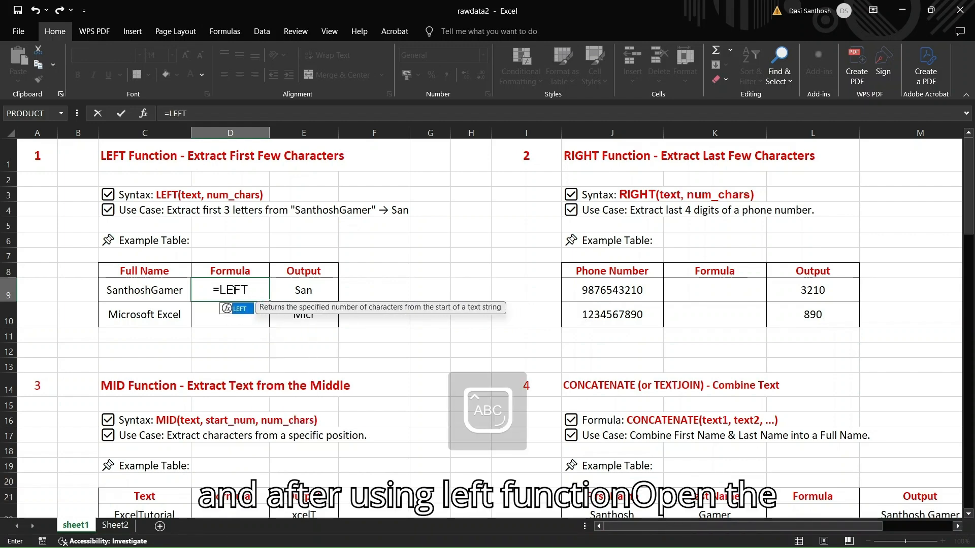
text(()
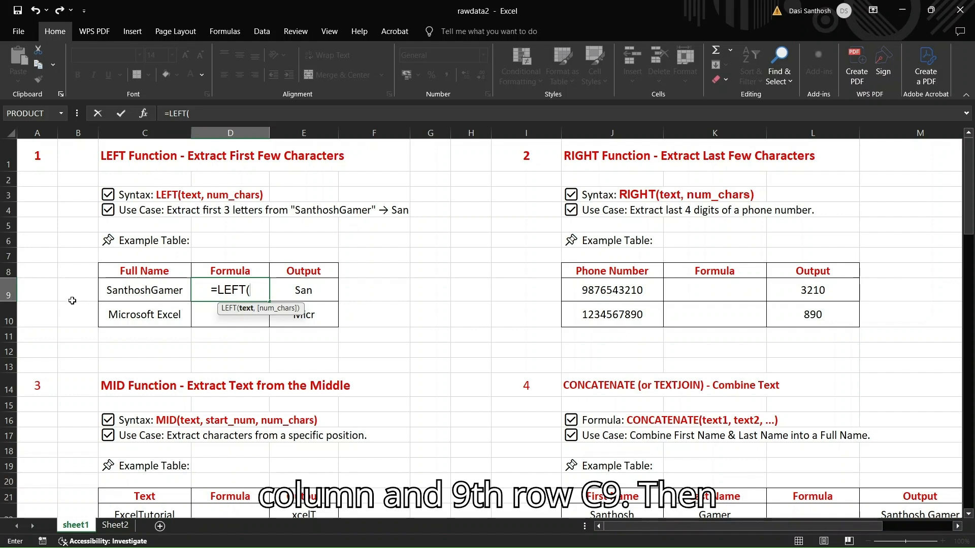
click(167, 300)
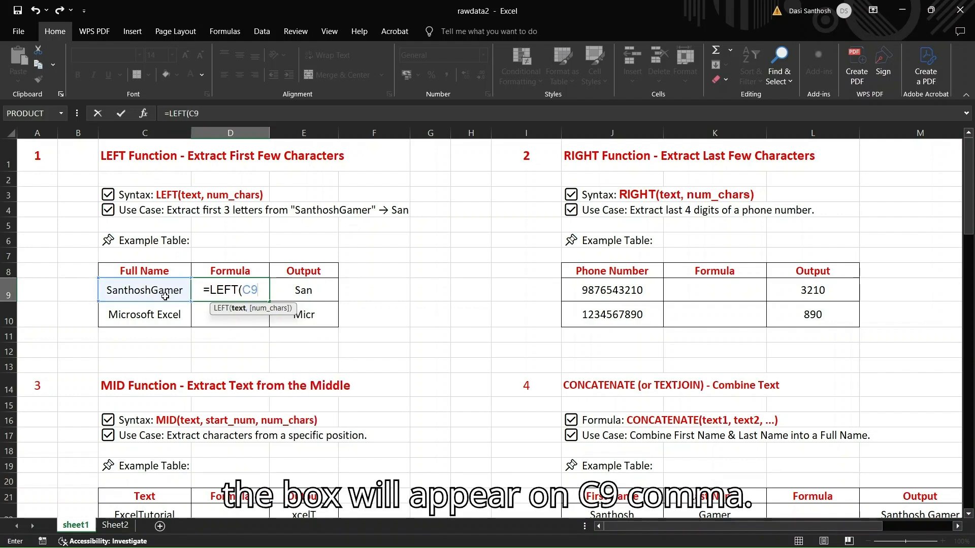
text(,)
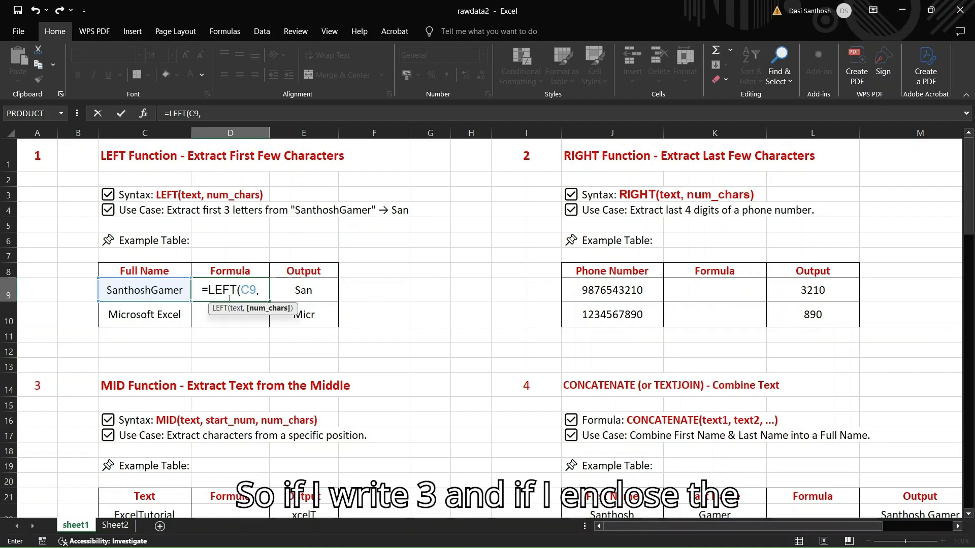
text(3))
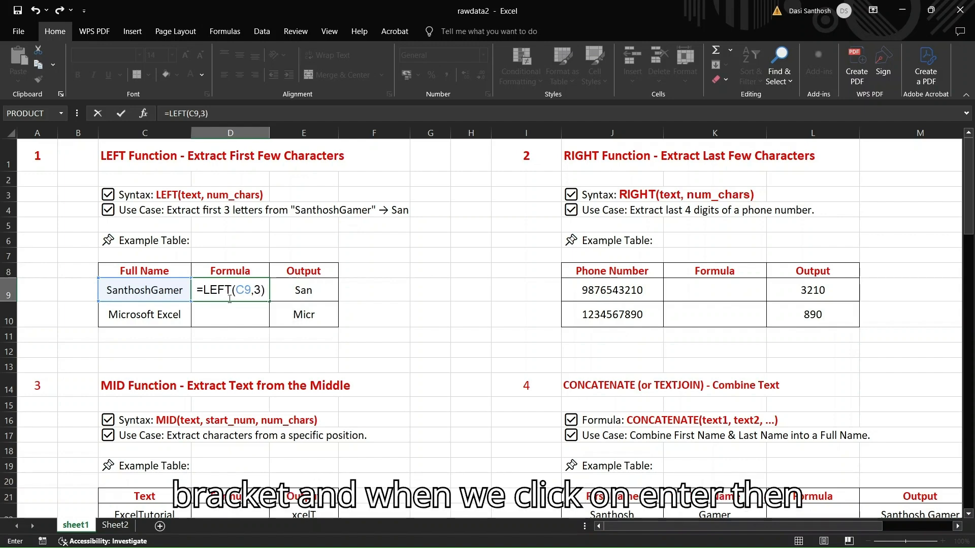
key(Return)
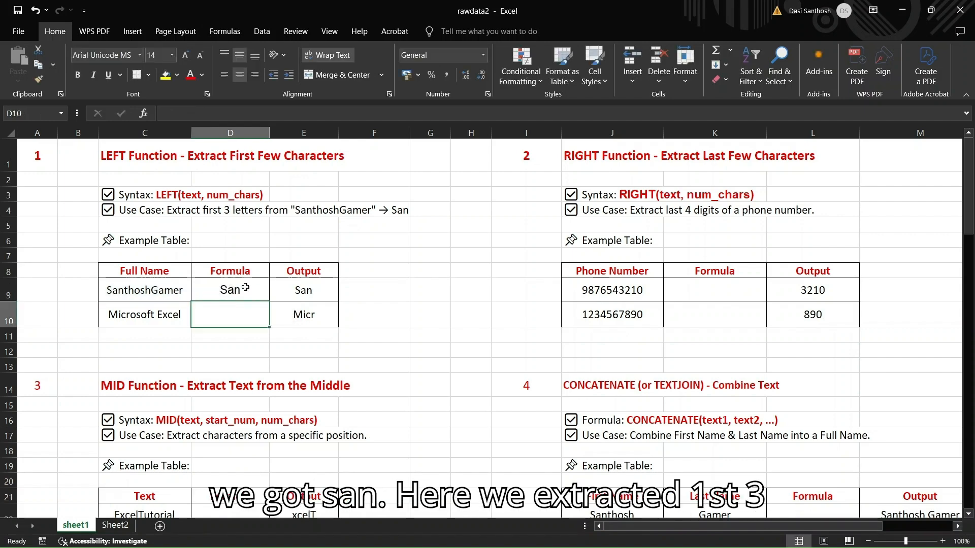
click(249, 291)
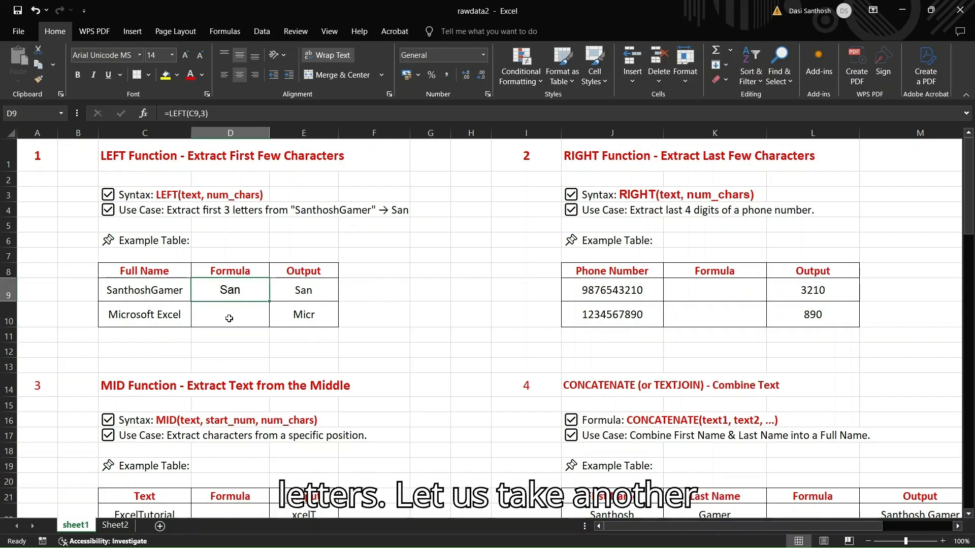
Enter =LEFT(C10,4) in cell D10 to extract the first four characters of "Microsoft Excel"
click(137, 331)
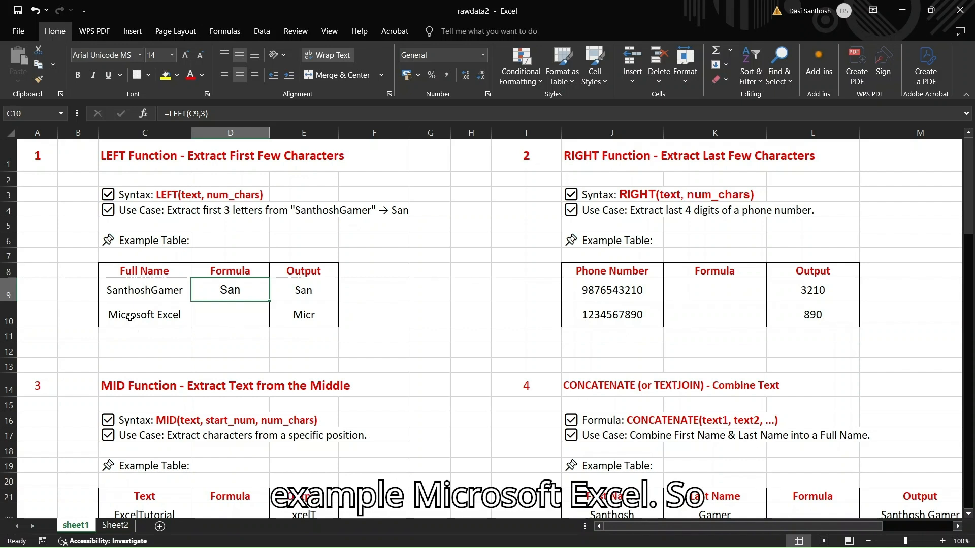
click(239, 313)
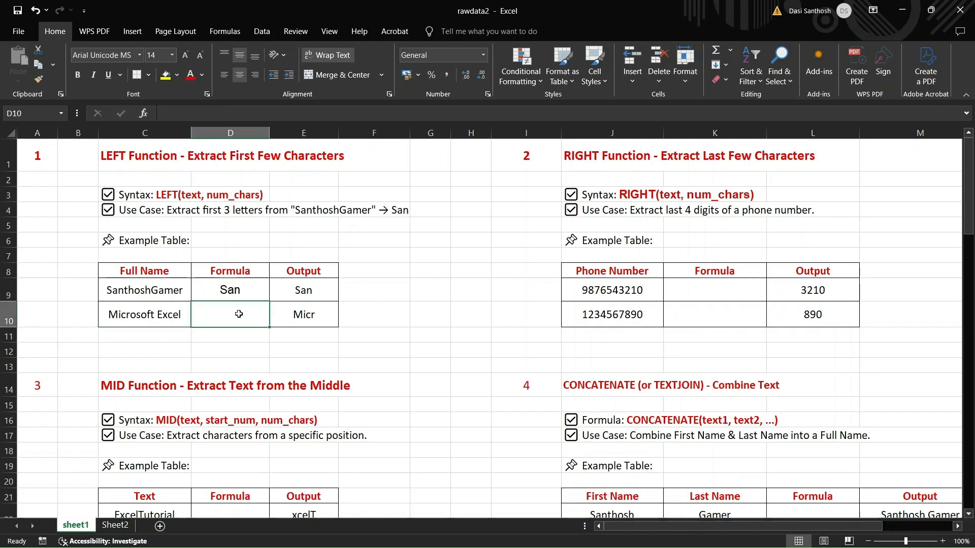
text(=)
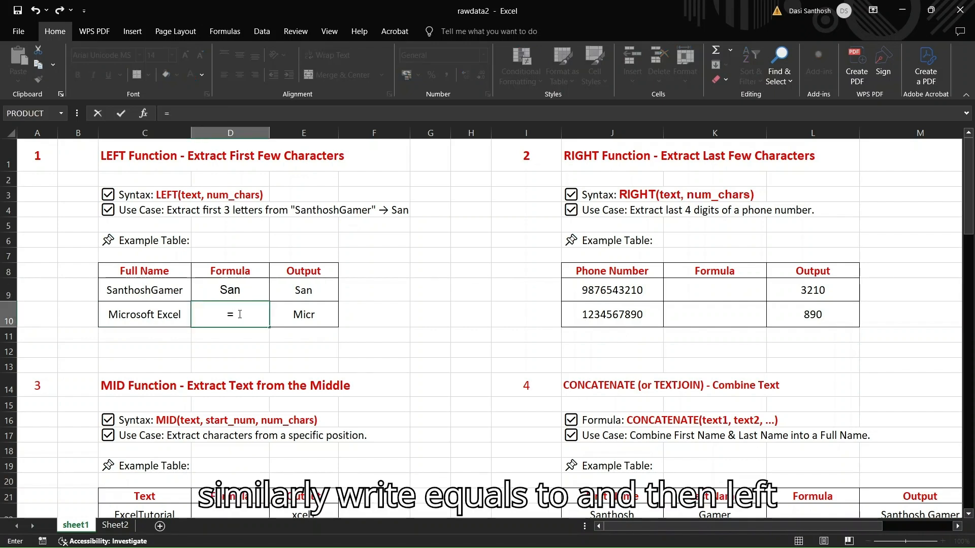
text(LEFT)
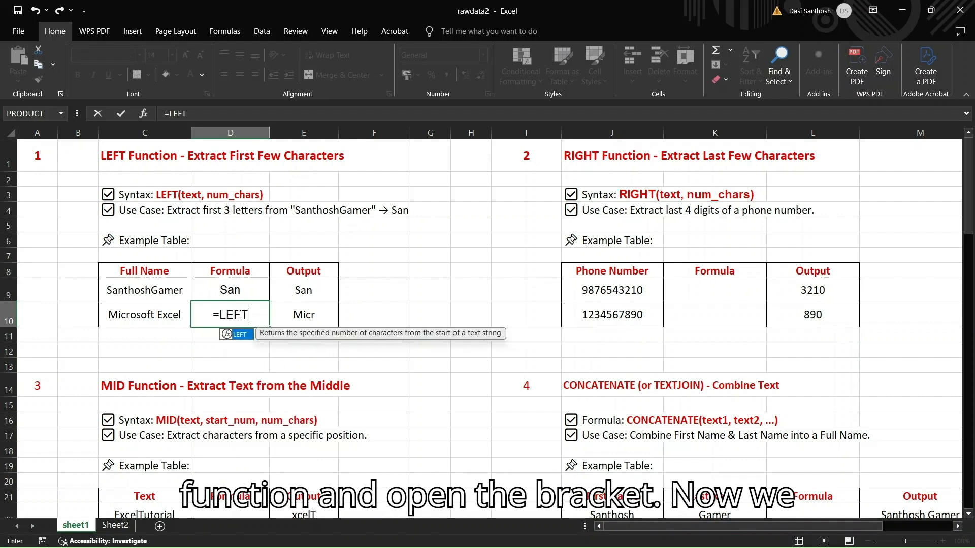
text(()
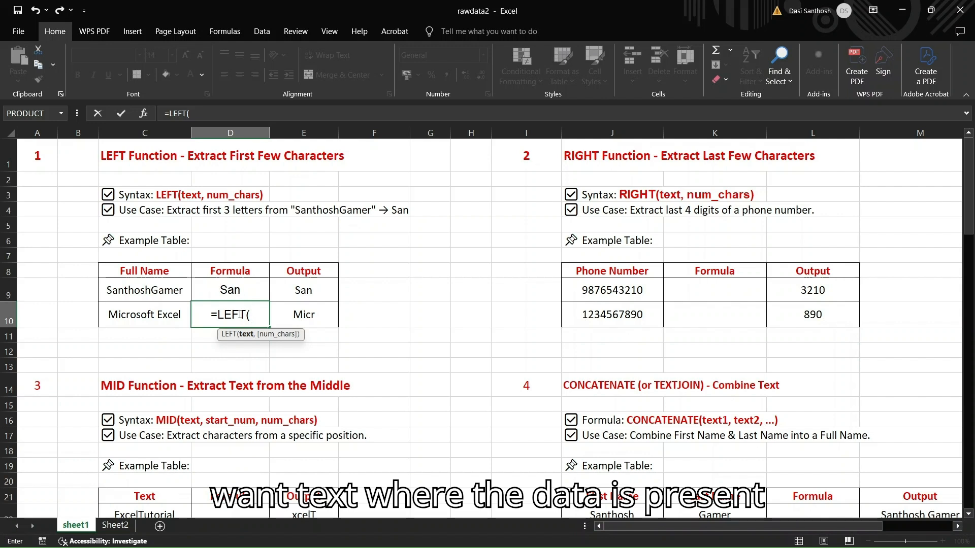
text(C1)
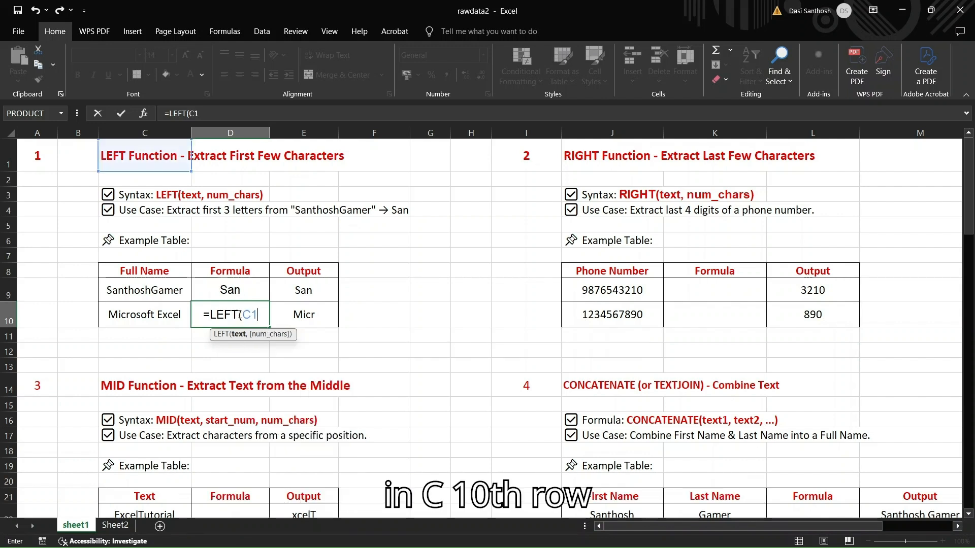
text(0,)
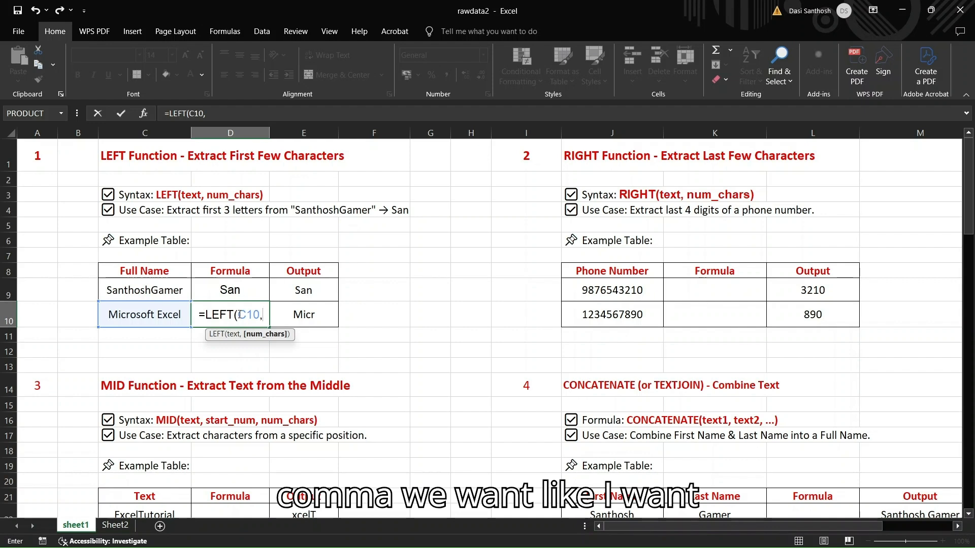
text(4)
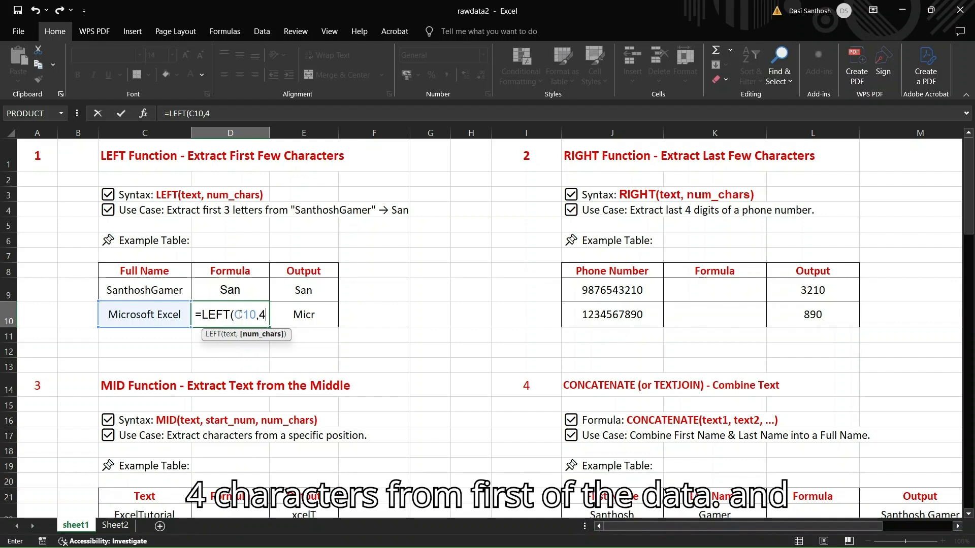
text())
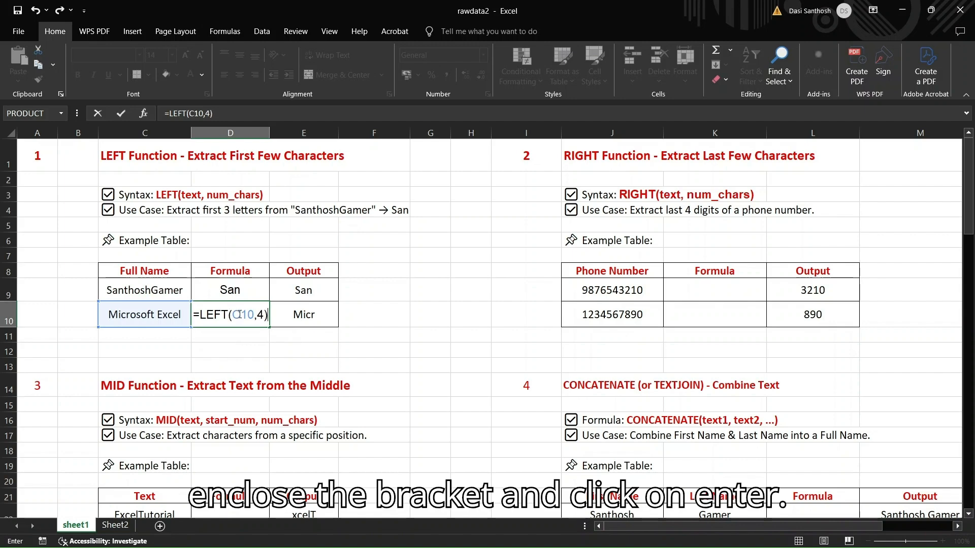
key(Return)
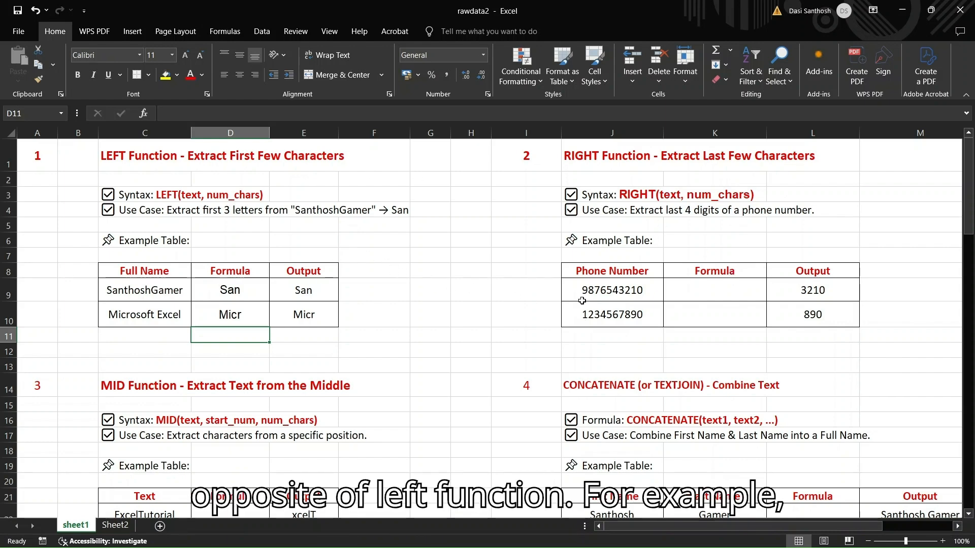
Enter =RIGHT(J9,4) in cell K9 to extract the last four digits of the first phone number
click(603, 291)
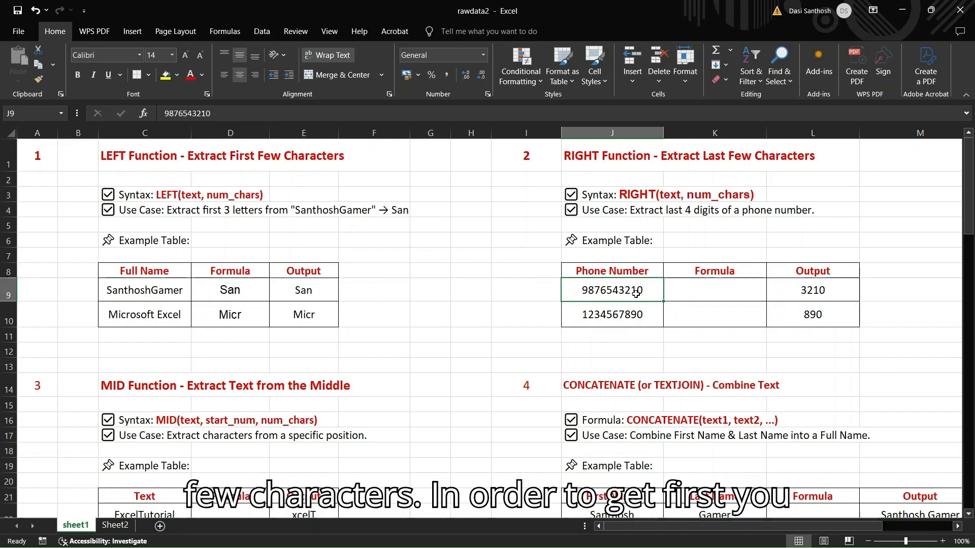
click(692, 289)
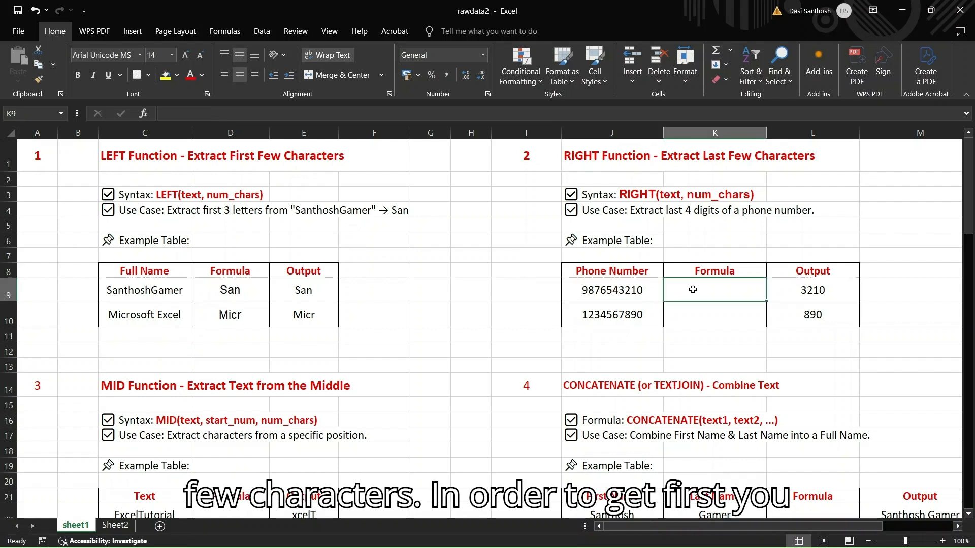
text(=R)
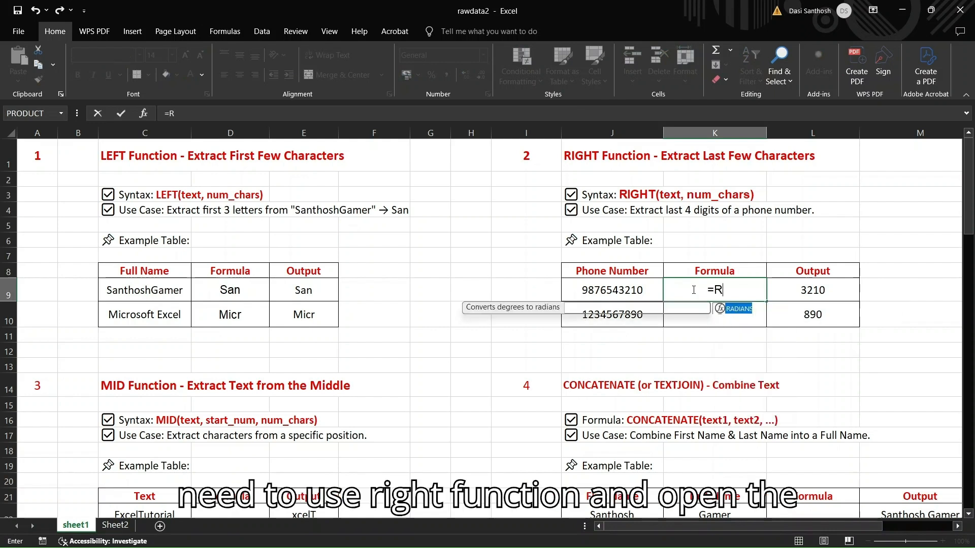
text(IGHT()
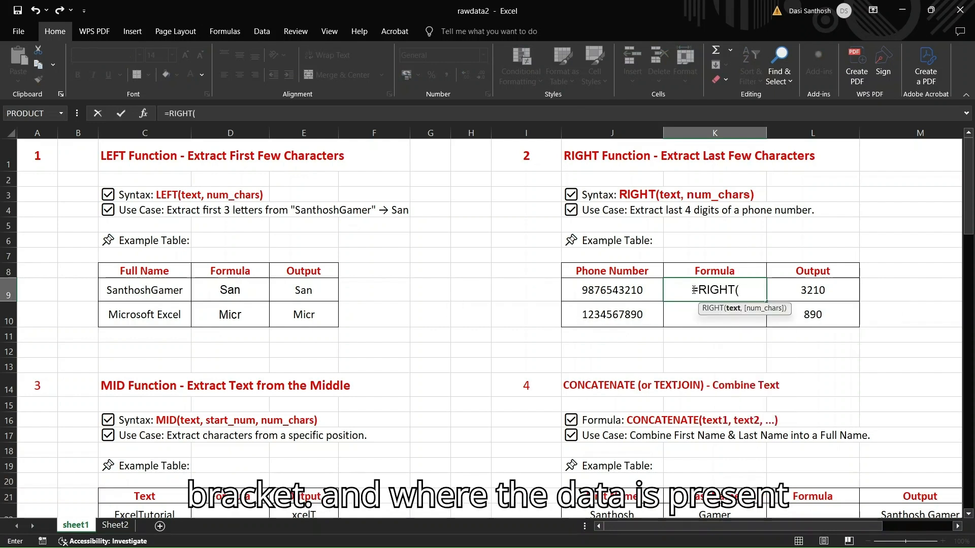
text(J)
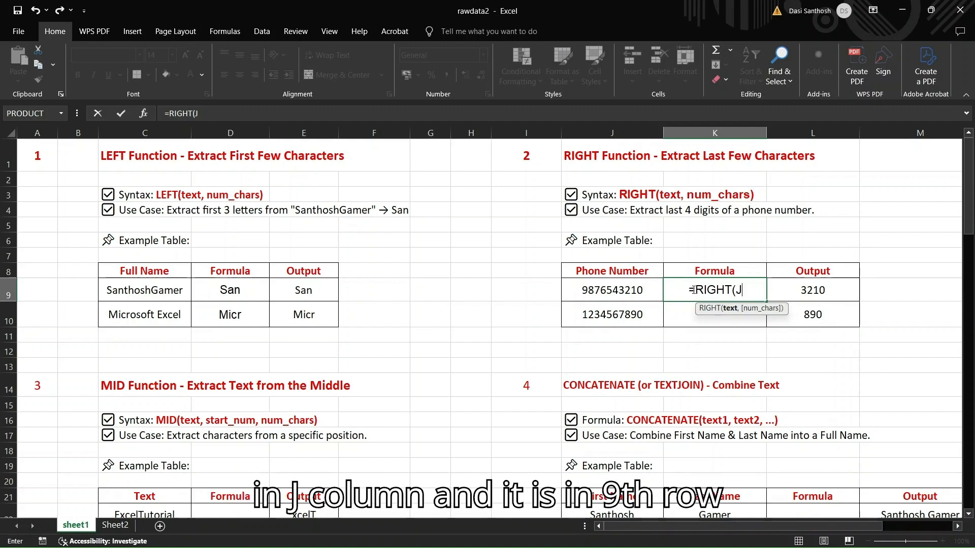
text(9,)
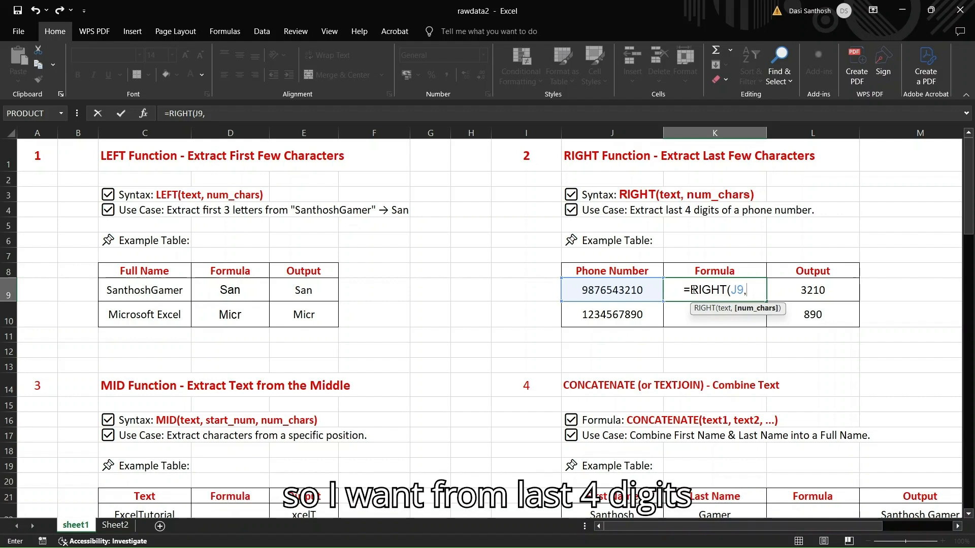
text(4)
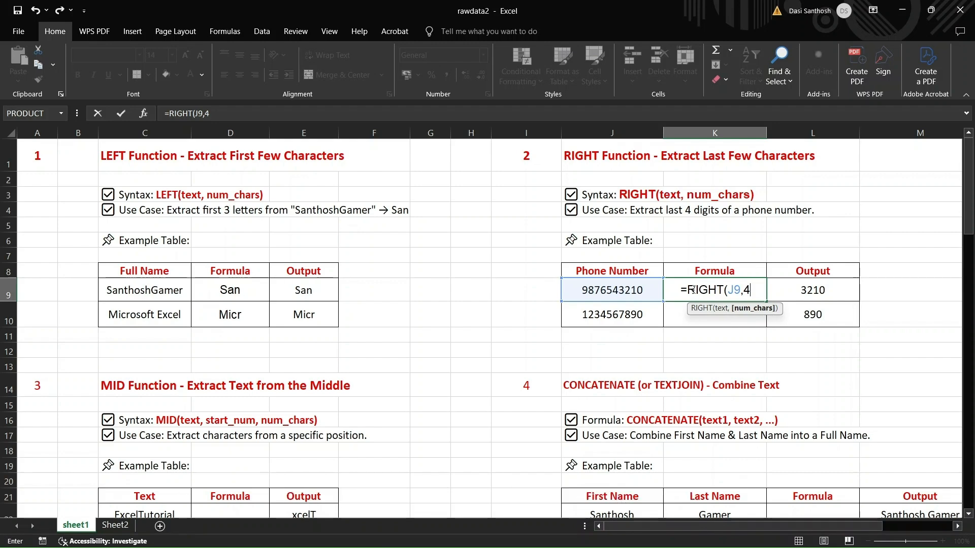
text())
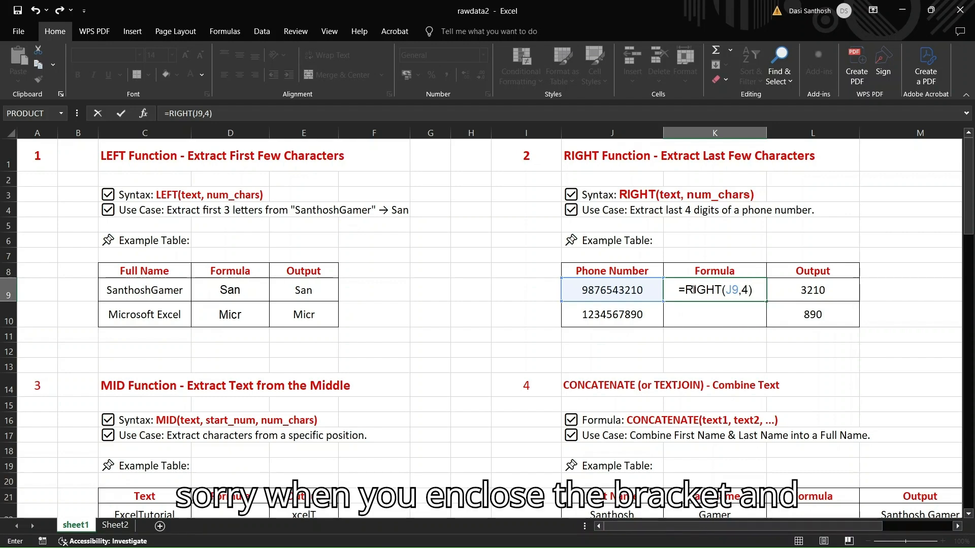
key(Return)
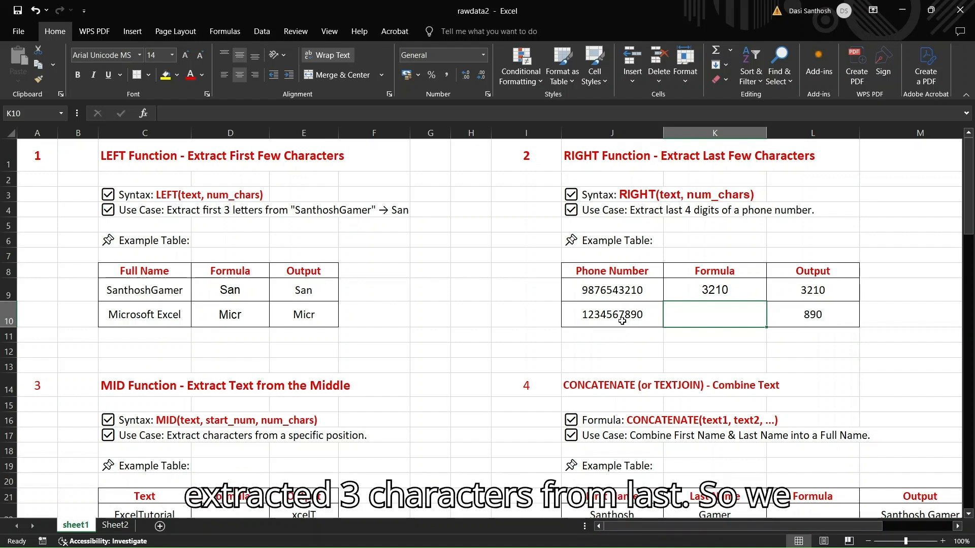
Enter =RIGHT(J10,3) in cell K10 to extract the last three digits of the second phone number
text(=R)
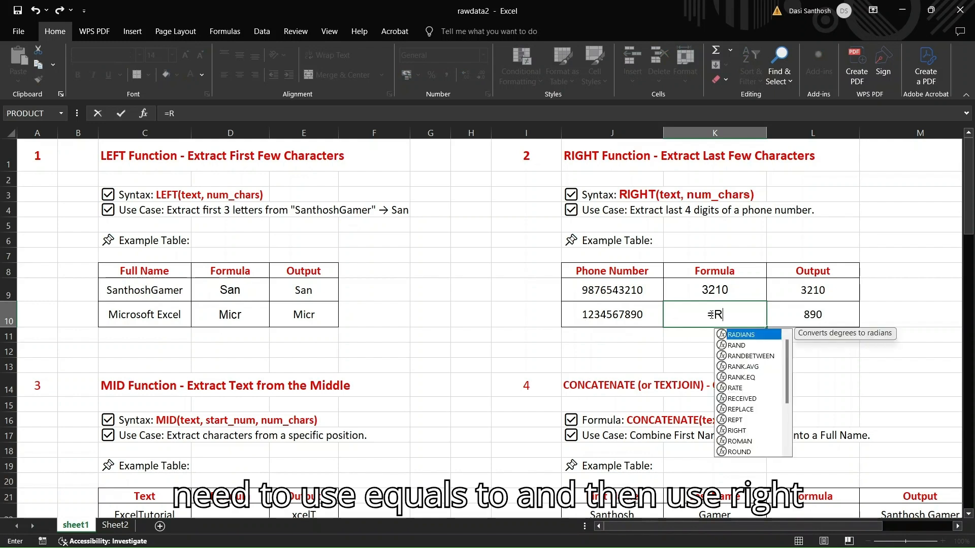
text(IGHT()
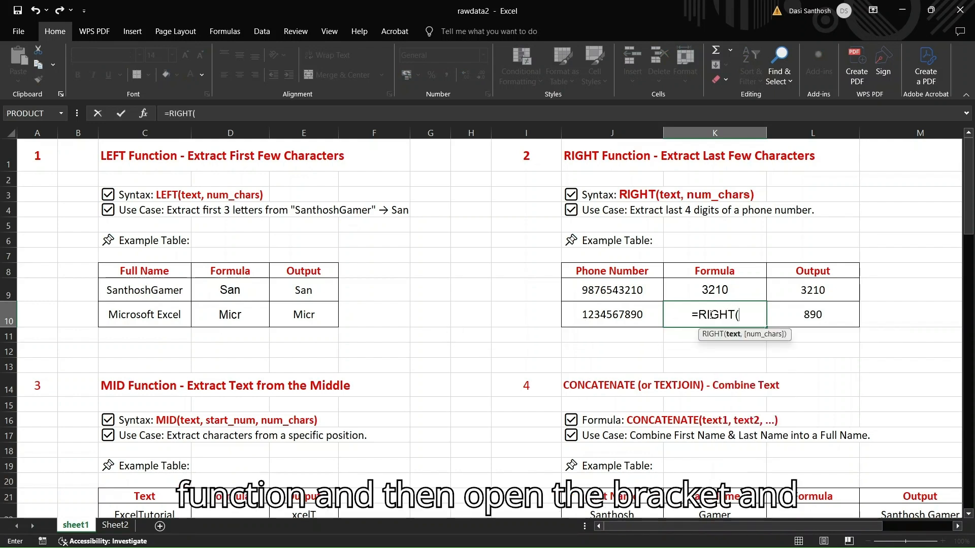
text(J)
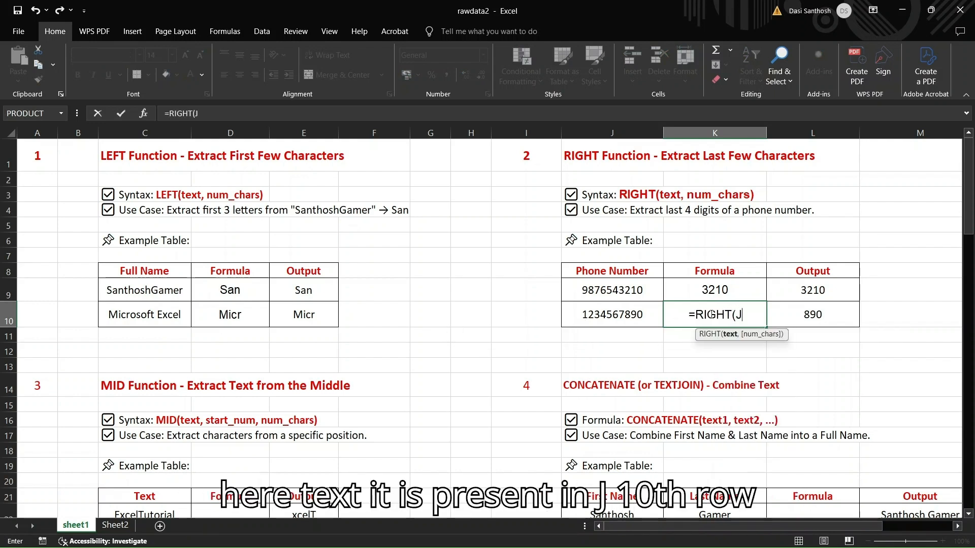
text(10,)
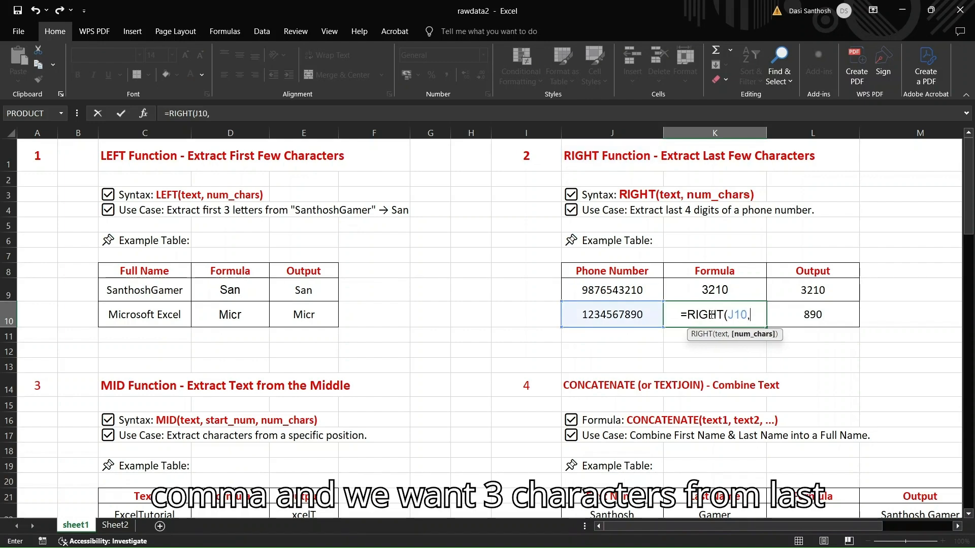
text(3))
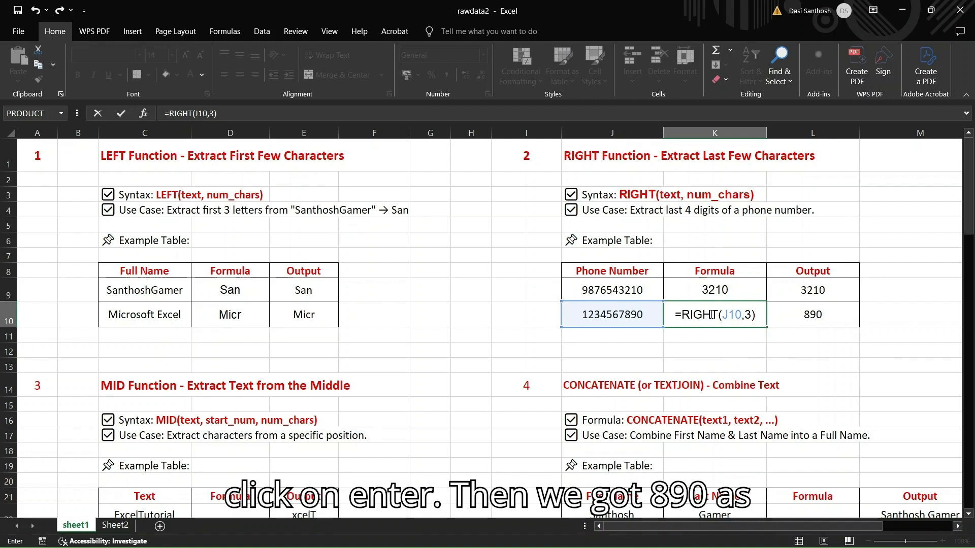
key(Return)
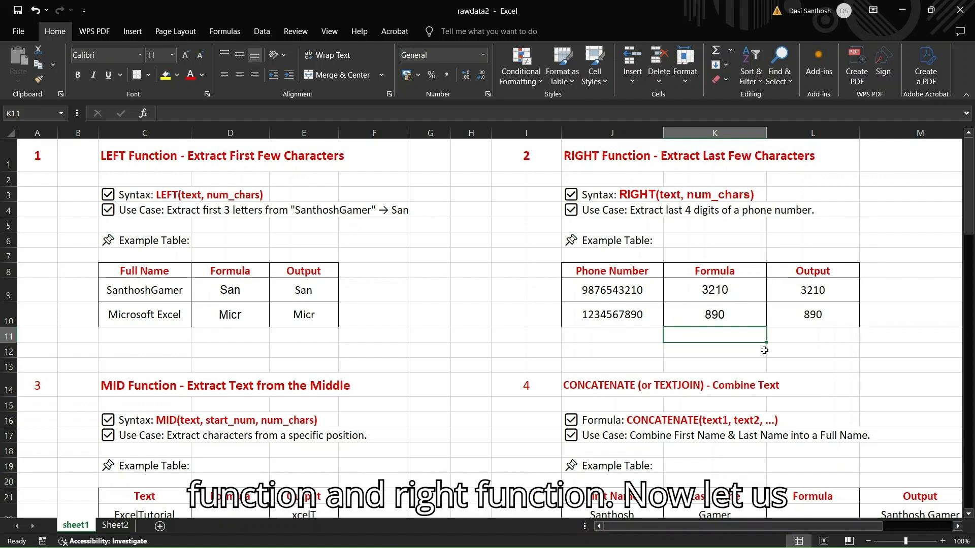
Enter =MID(C22,2,5) in cell D22 to extract five characters of "ExcelTutorial" starting at position 2
scroll(396, 374, down, 2)
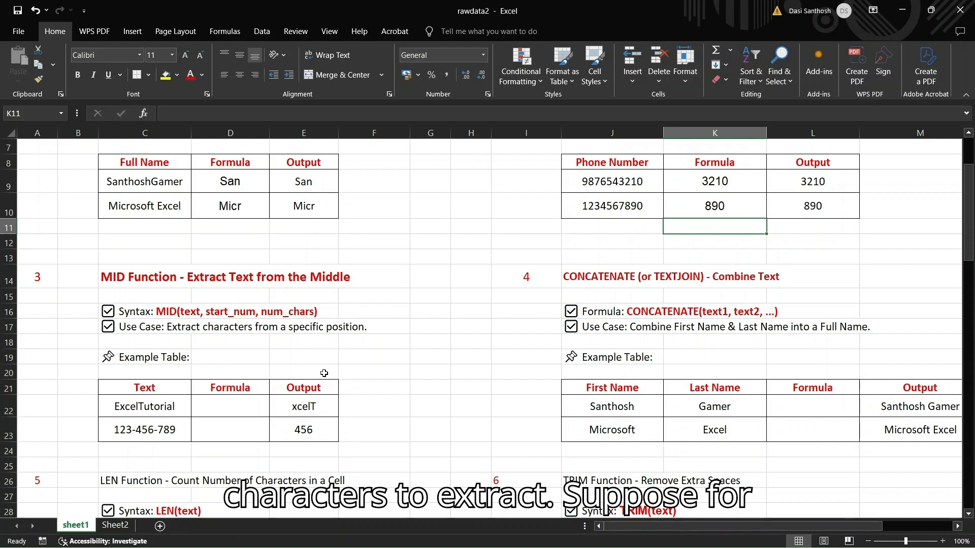
scroll(324, 374, down, 2)
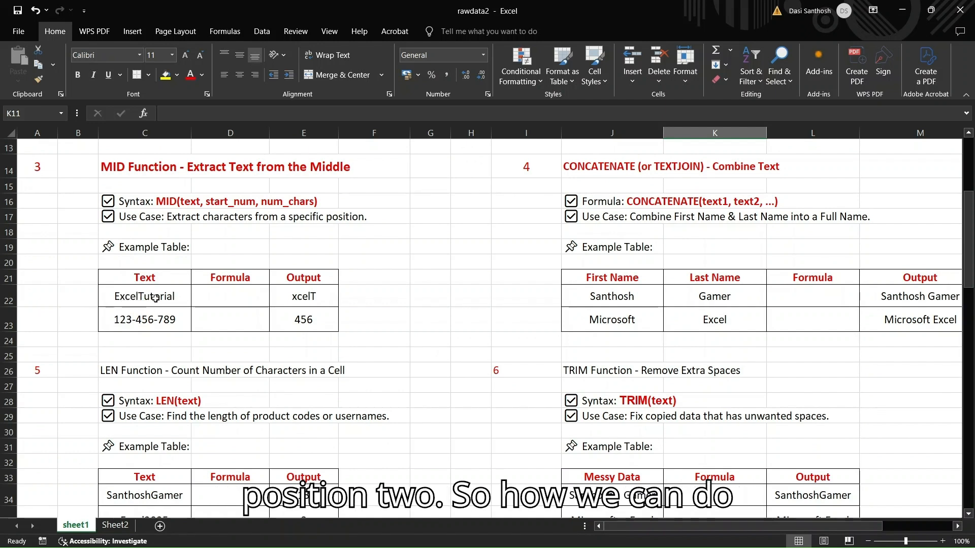
click(222, 296)
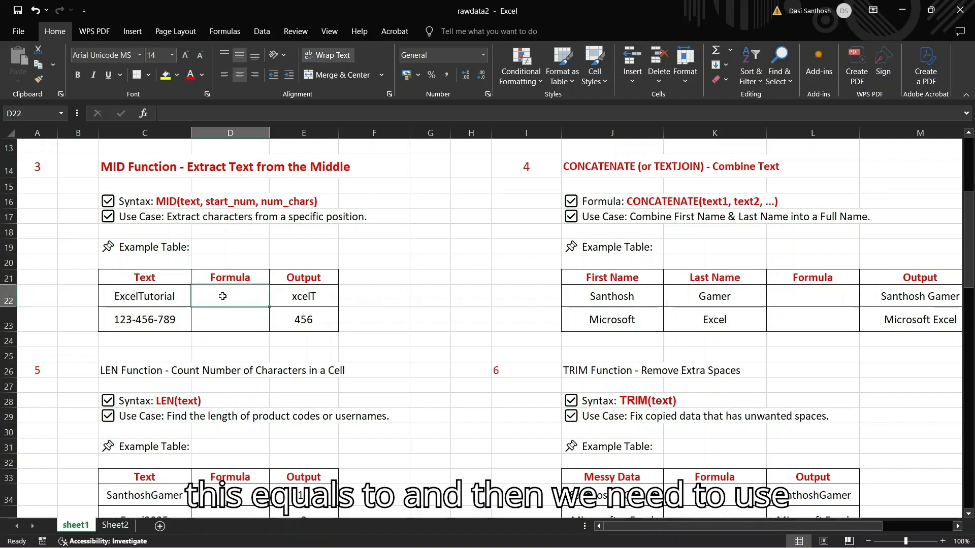
text(=MI)
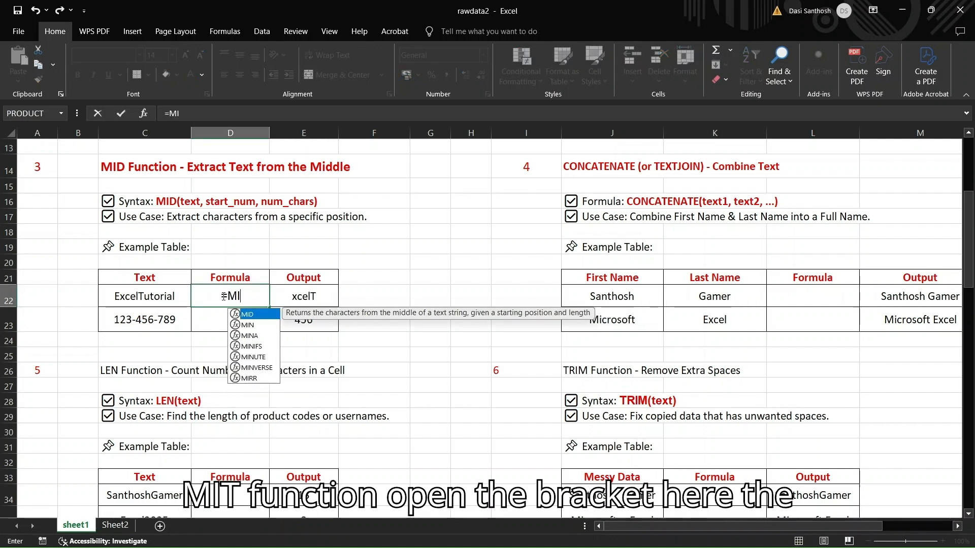
text(D()
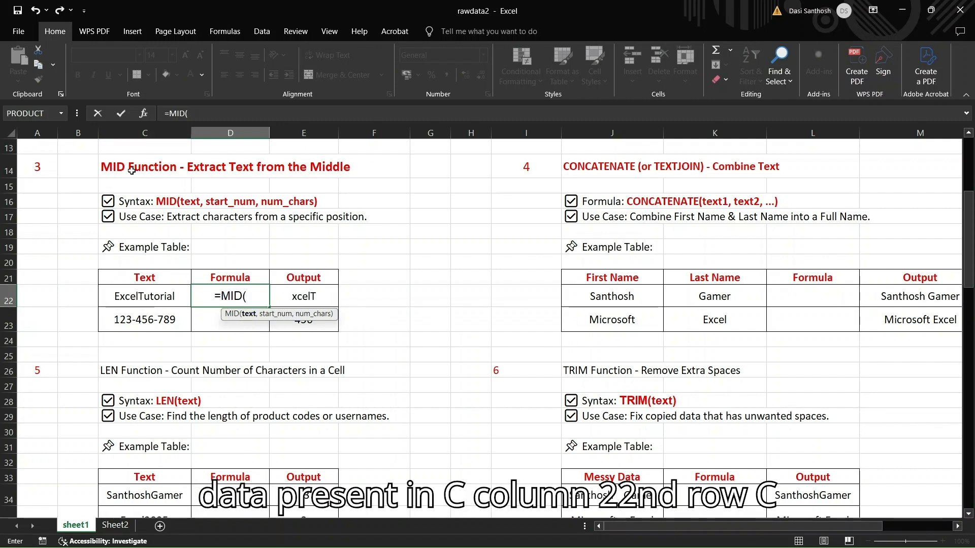
text(C22,)
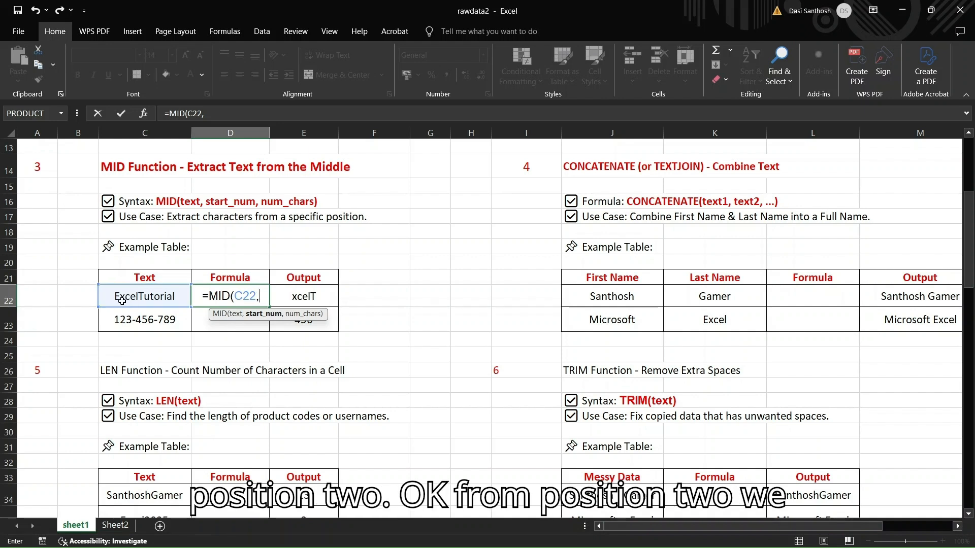
text(2)
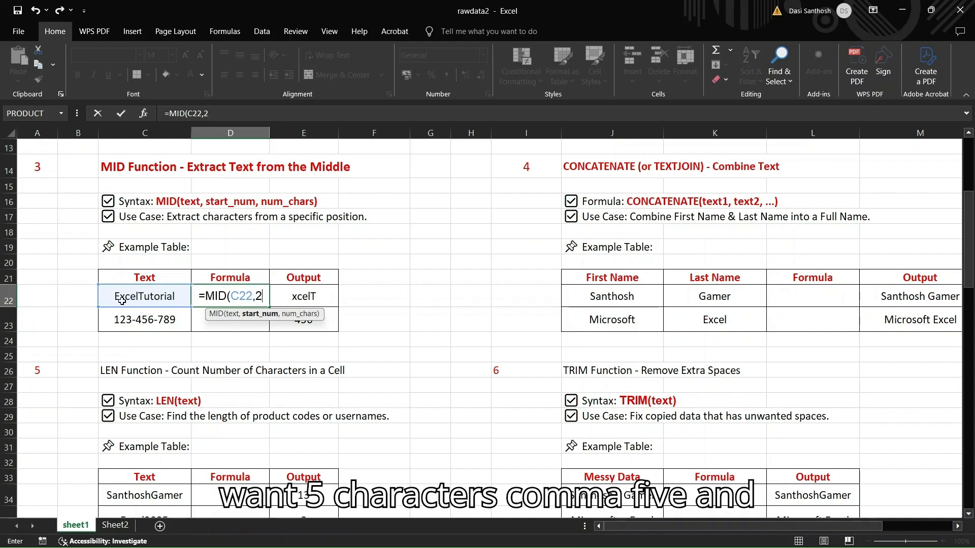
text(,5)
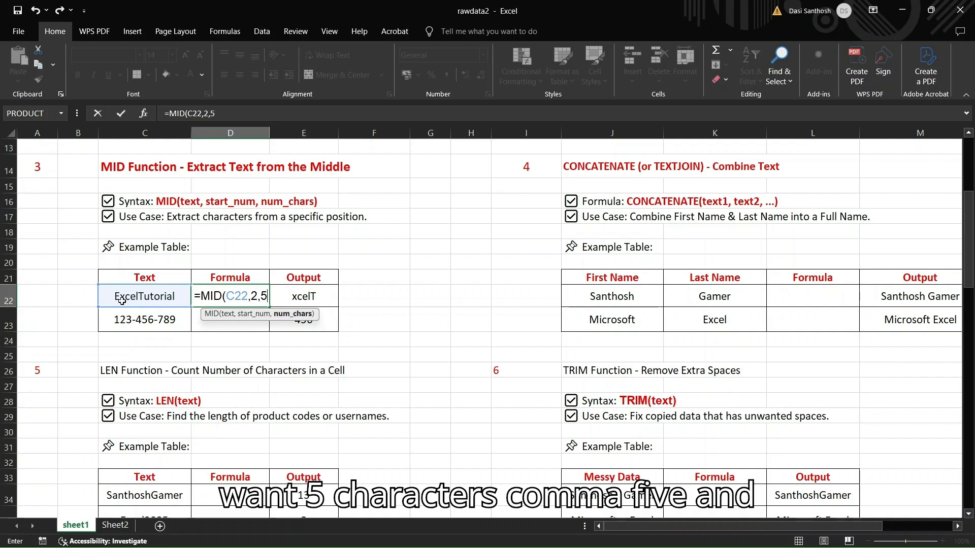
text())
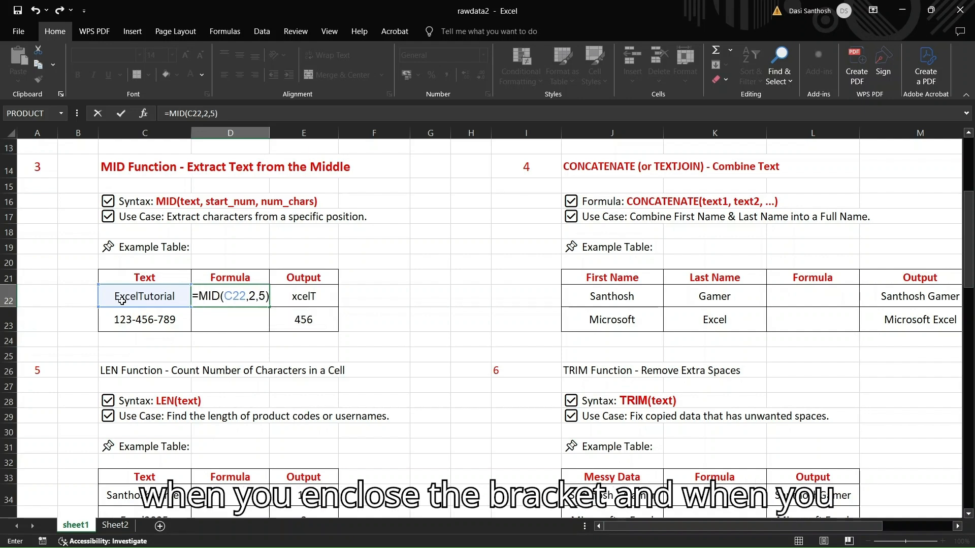
key(Return)
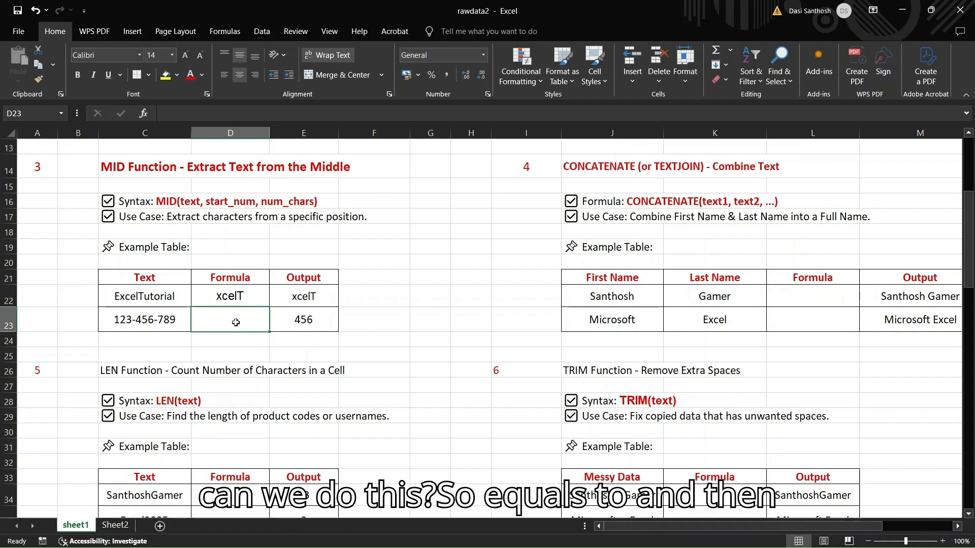
Enter =MID(C23,5,3) in cell D23 to extract three characters of "123-456-789" starting at position 5
text(=MID)
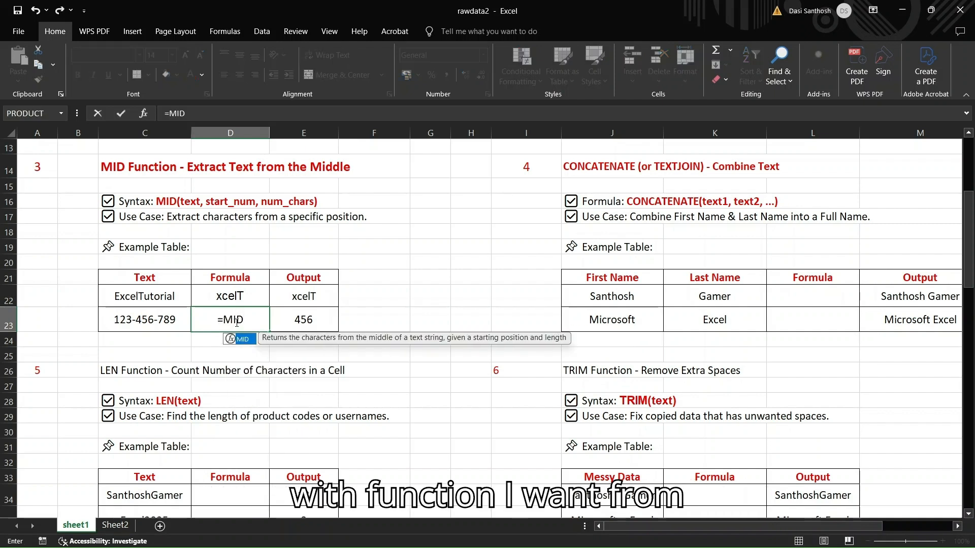
text(()
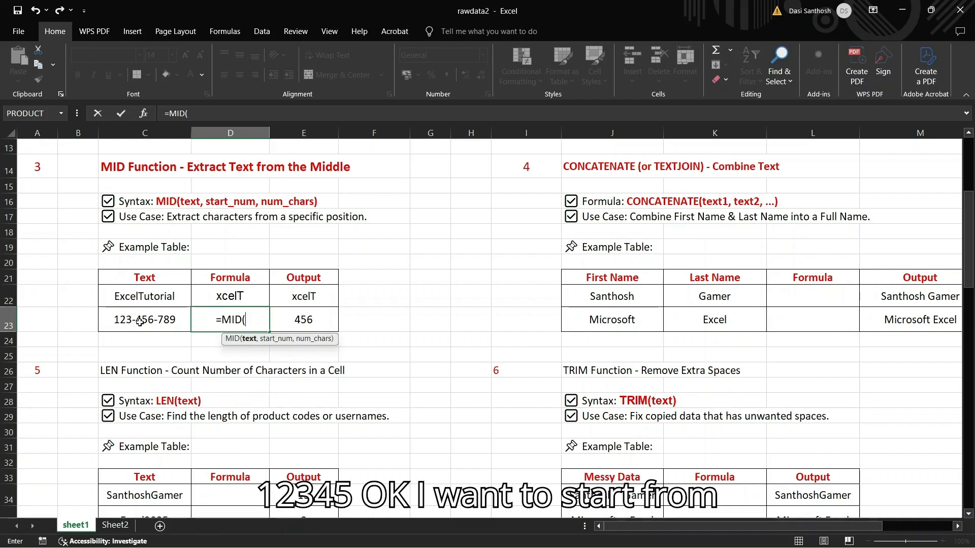
text(5)
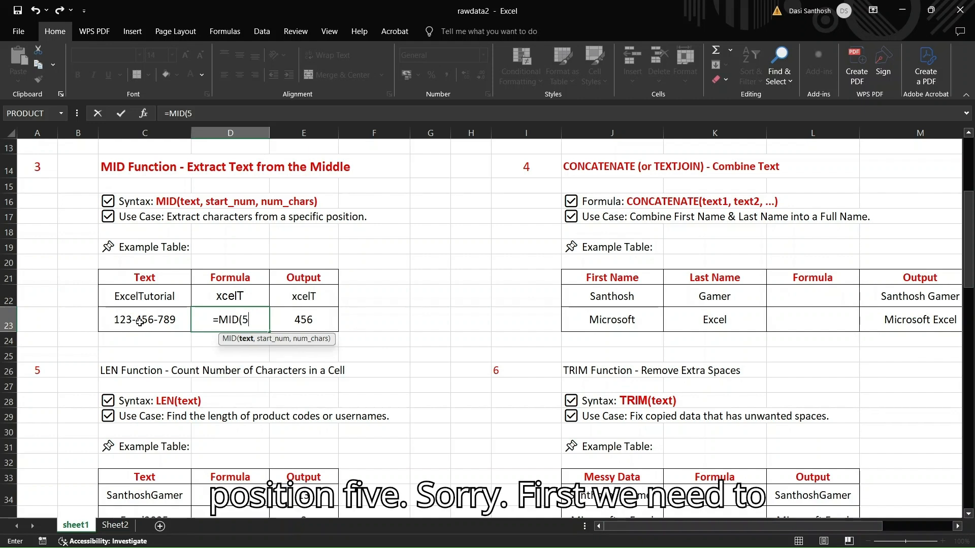
key(BackSpace)
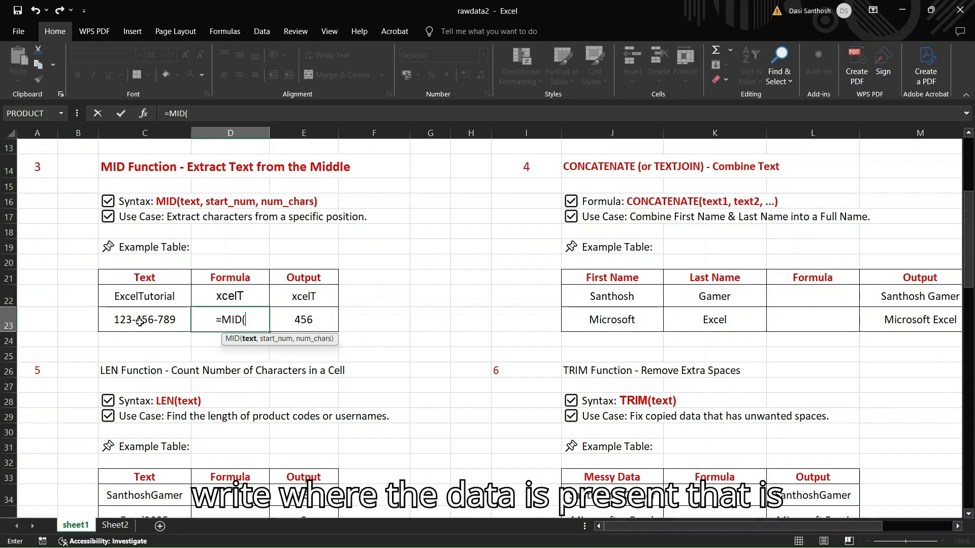
text(C)
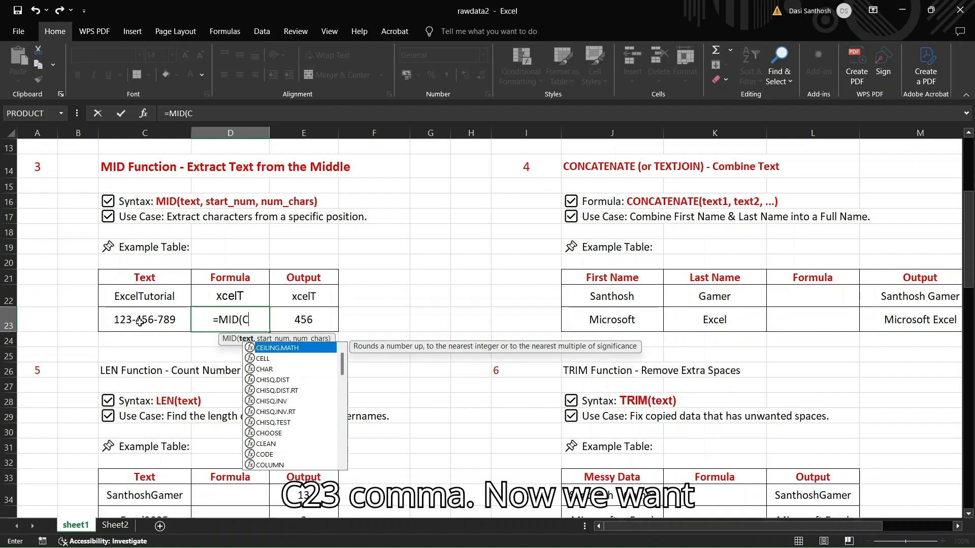
text(23,)
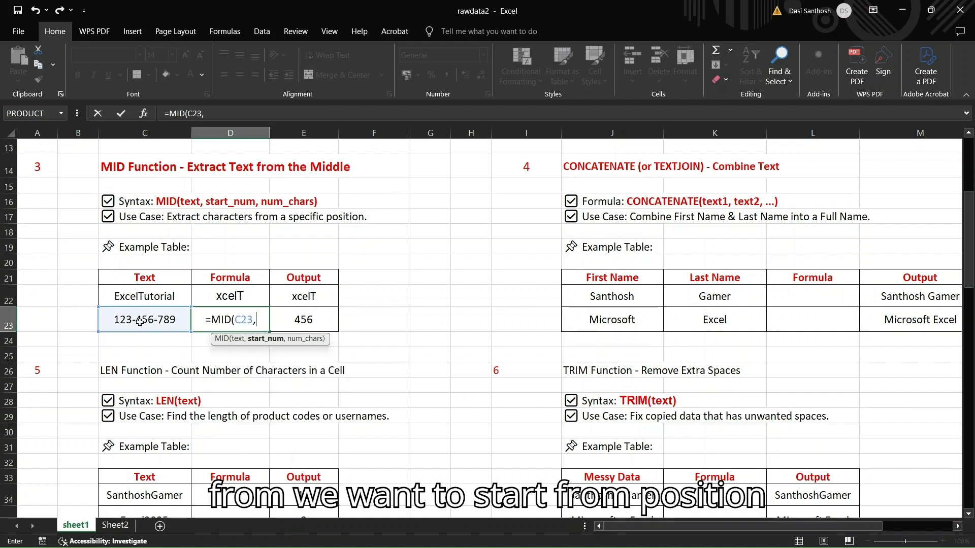
text(5,)
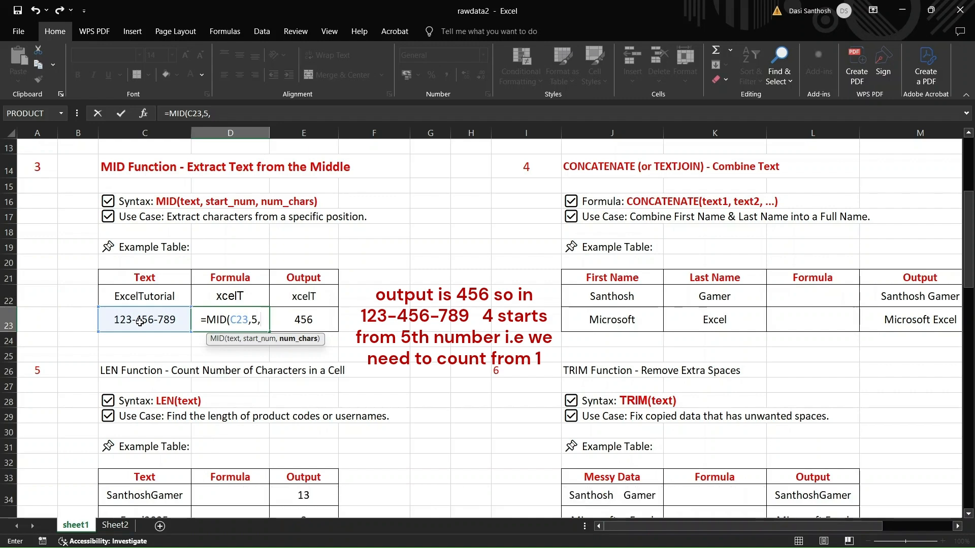
text(3))
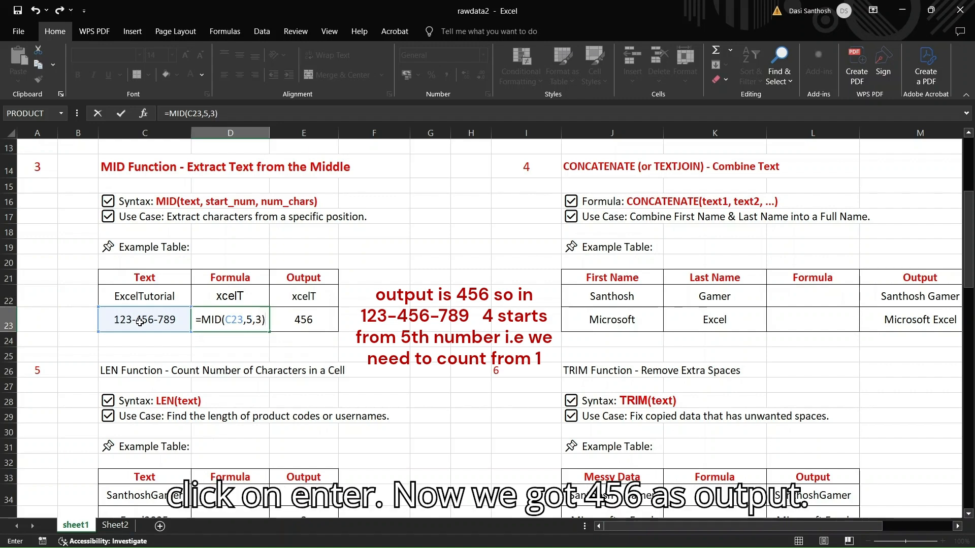
key(Return)
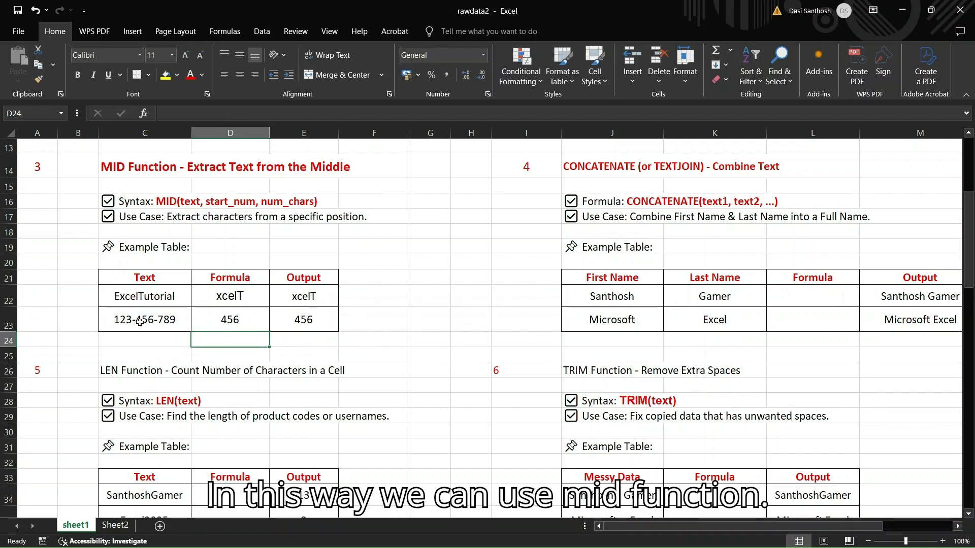
Enter =J22 & " " & K22 in cell L22 to combine the first row's first and last names with a space
scroll(446, 251, up, 1)
click(430, 257)
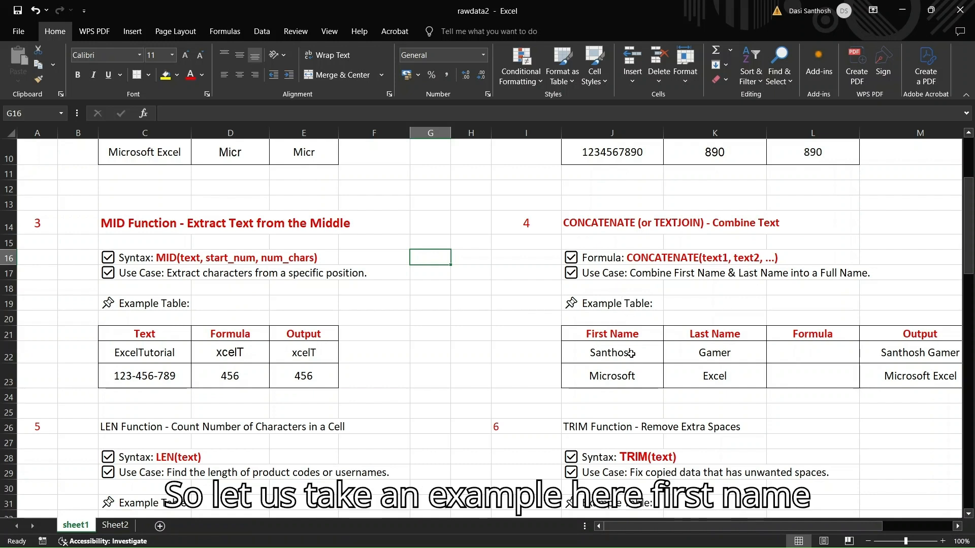
click(629, 352)
click(726, 353)
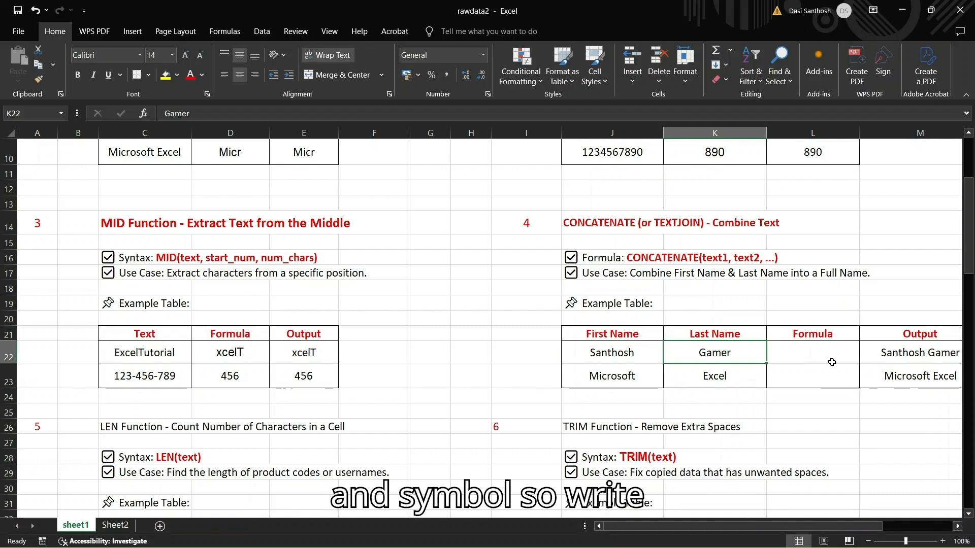
click(809, 354)
text(=)
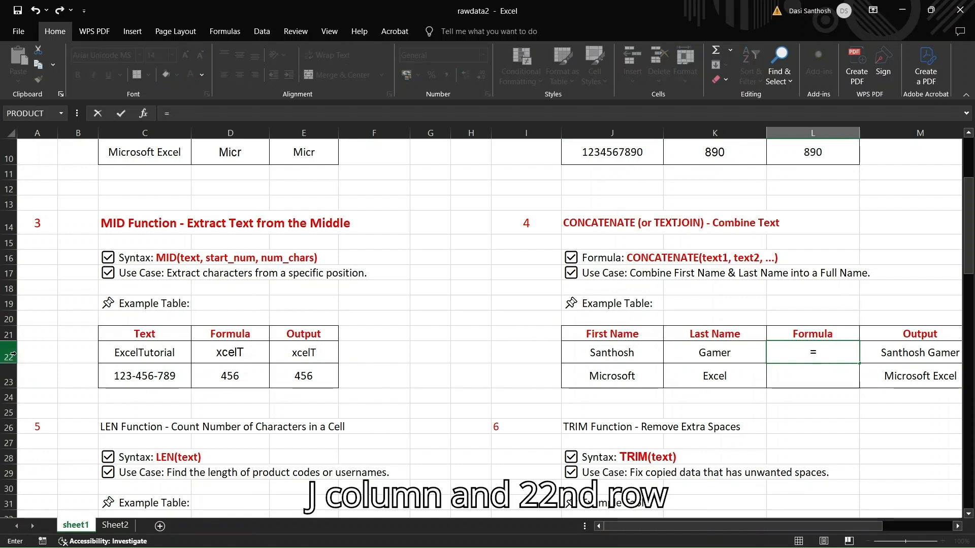
text(J22 )
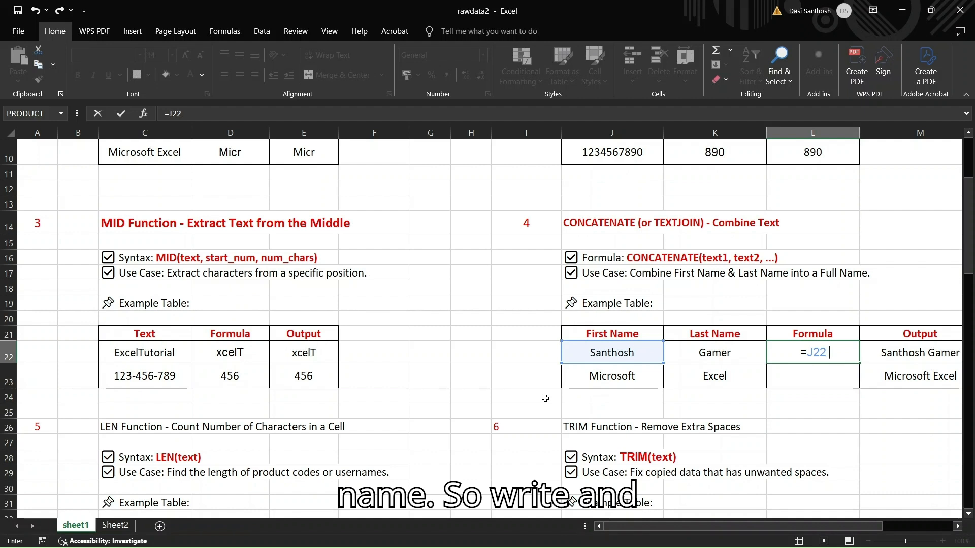
text(&)
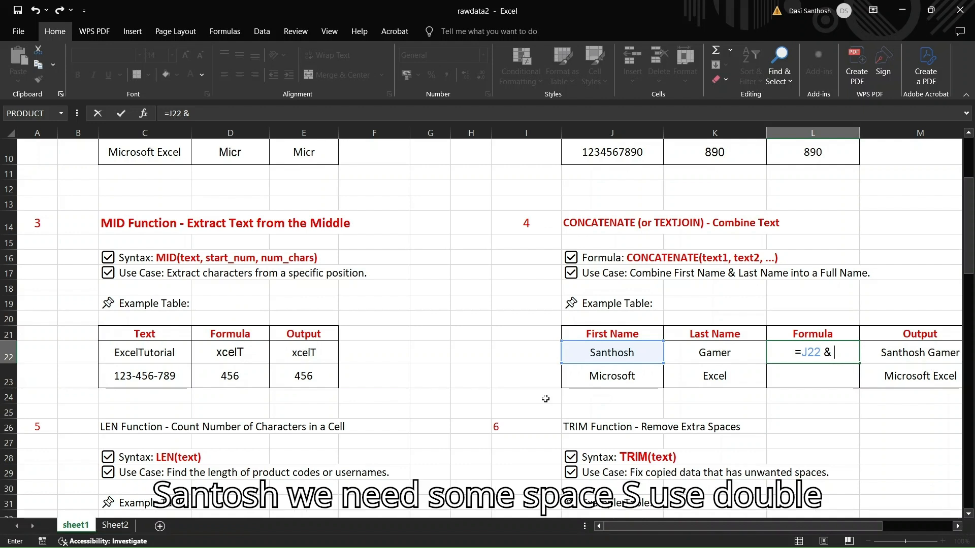
text(" ")
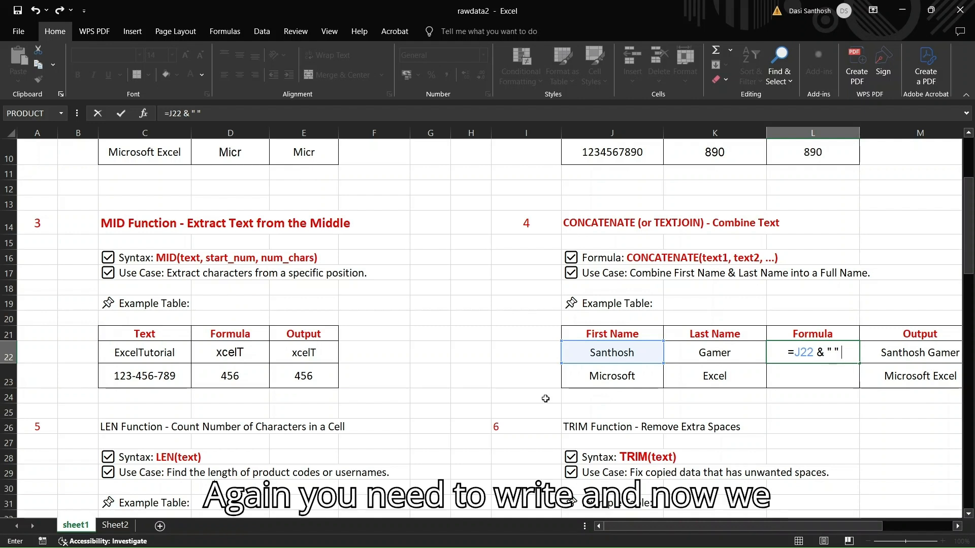
text( &)
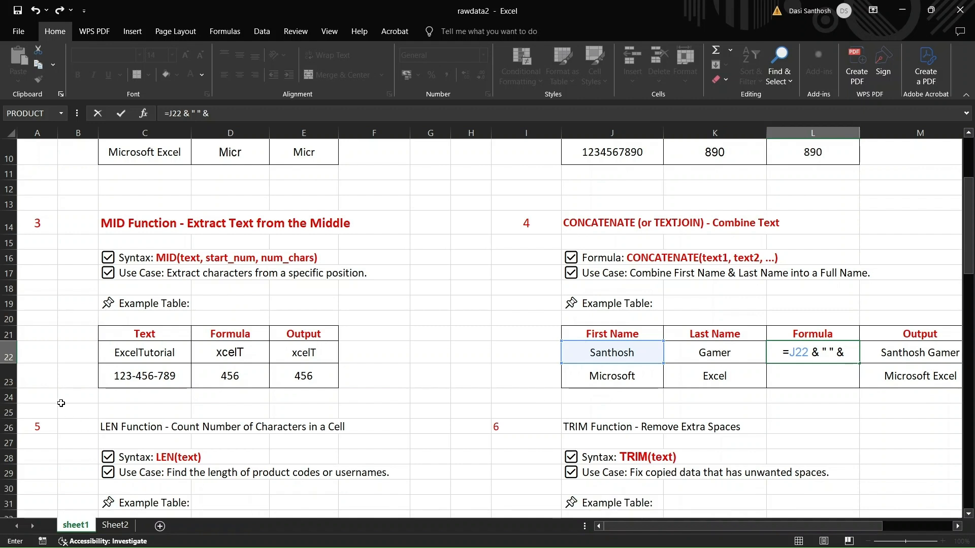
text(K22)
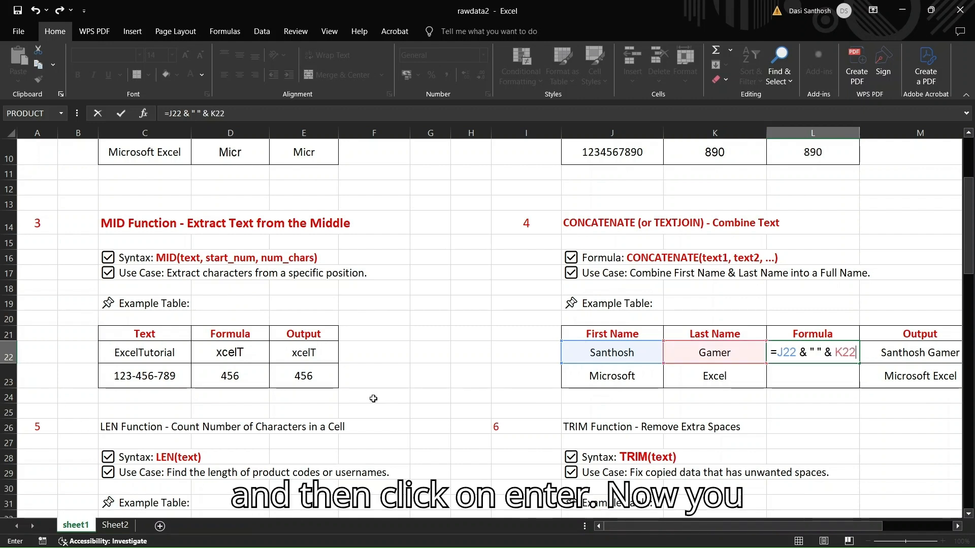
key(Return)
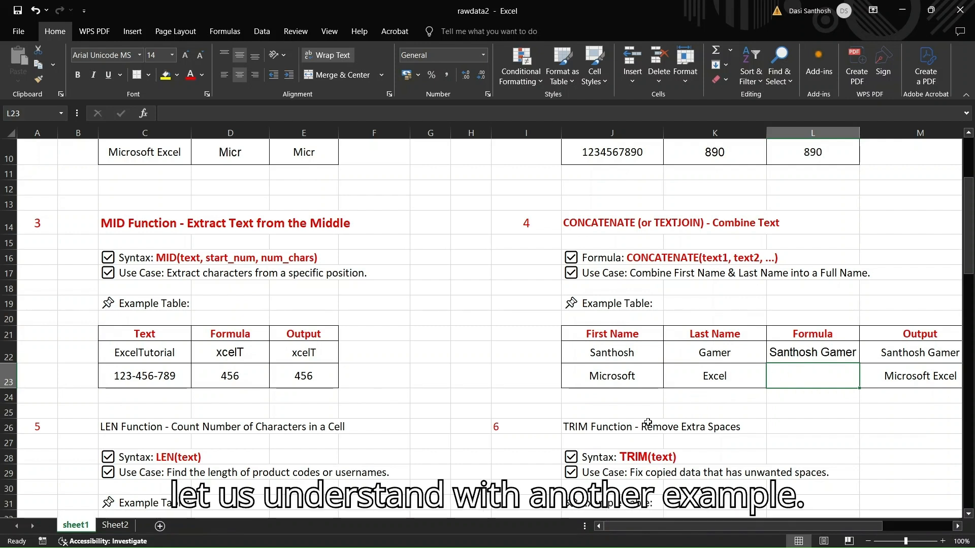
Enter =J23 & " " & K23 in cell L23 to combine "Microsoft" and "Excel" with a space
click(625, 376)
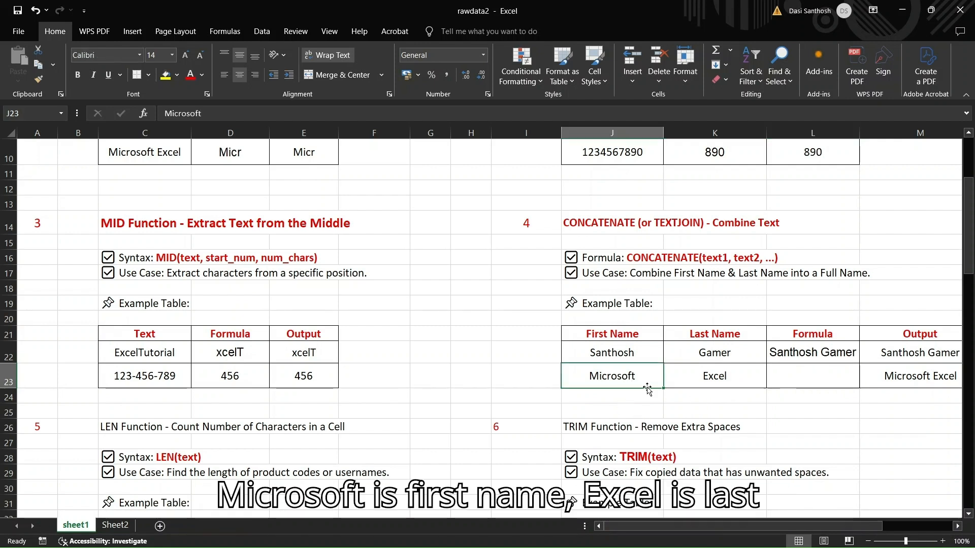
click(715, 380)
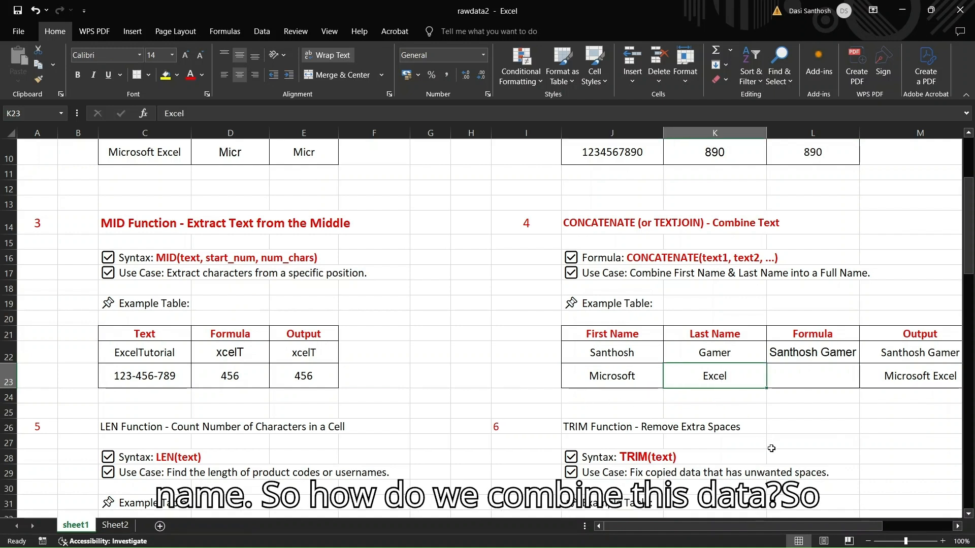
click(798, 373)
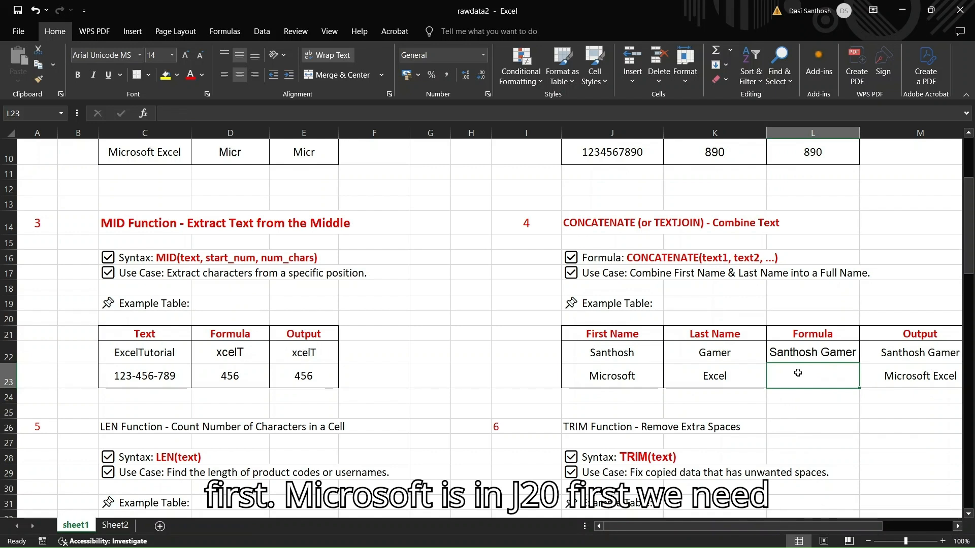
text(=)
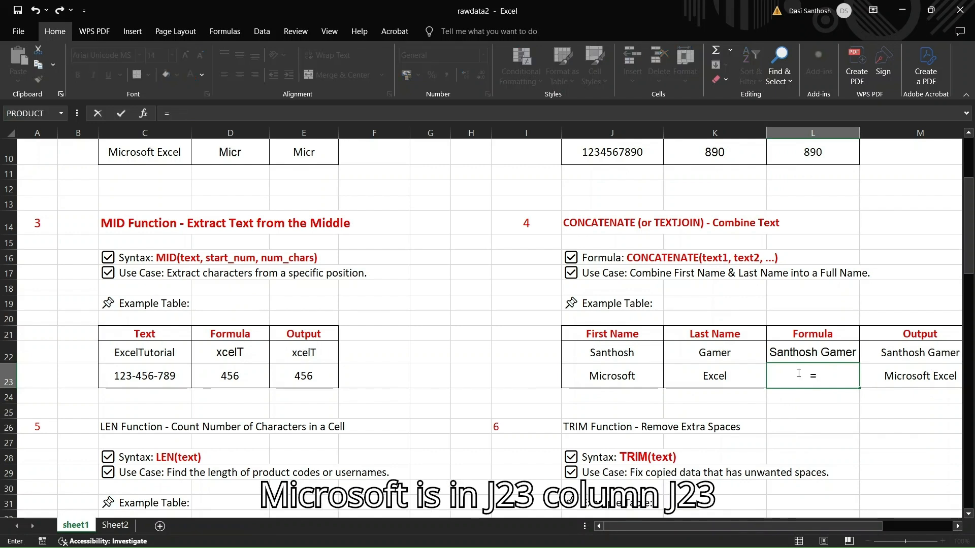
text(J23)
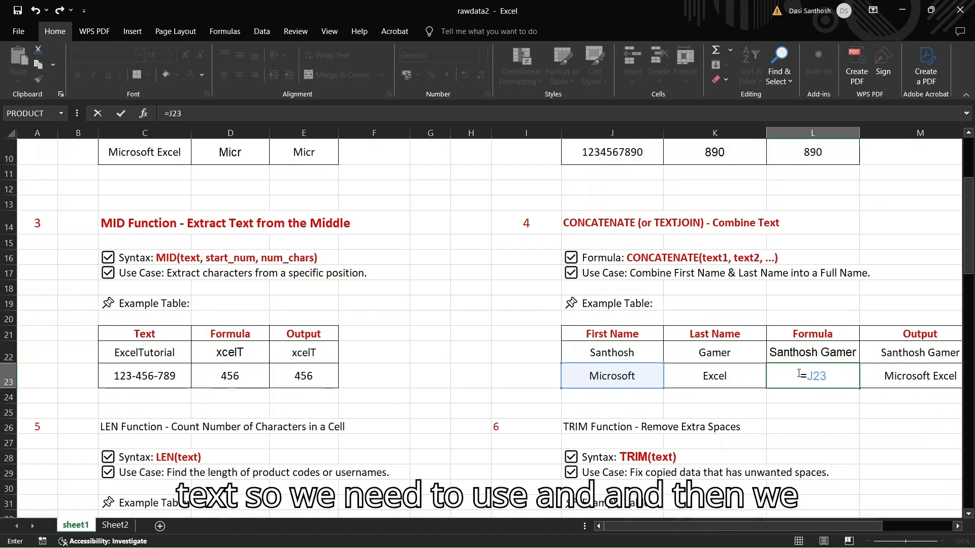
text( & )
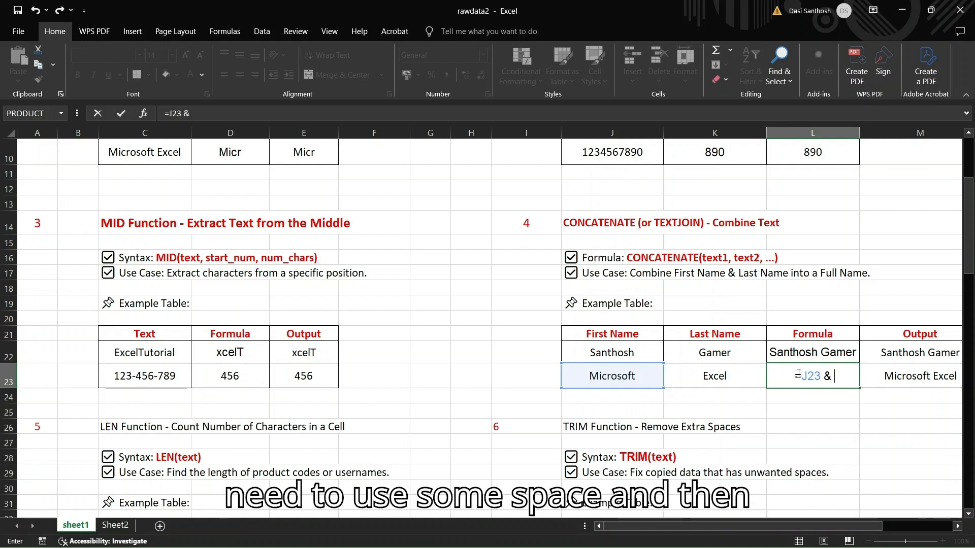
text(" ")
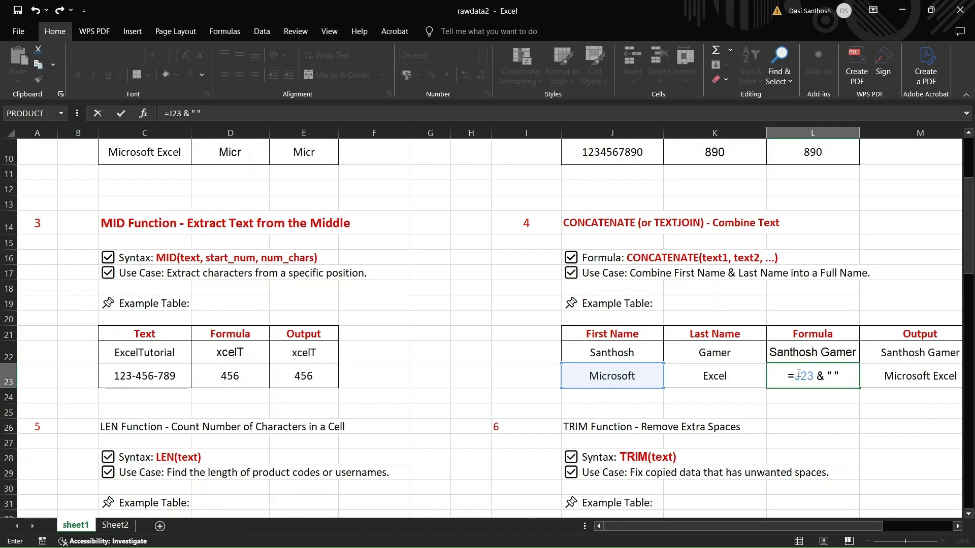
text( &)
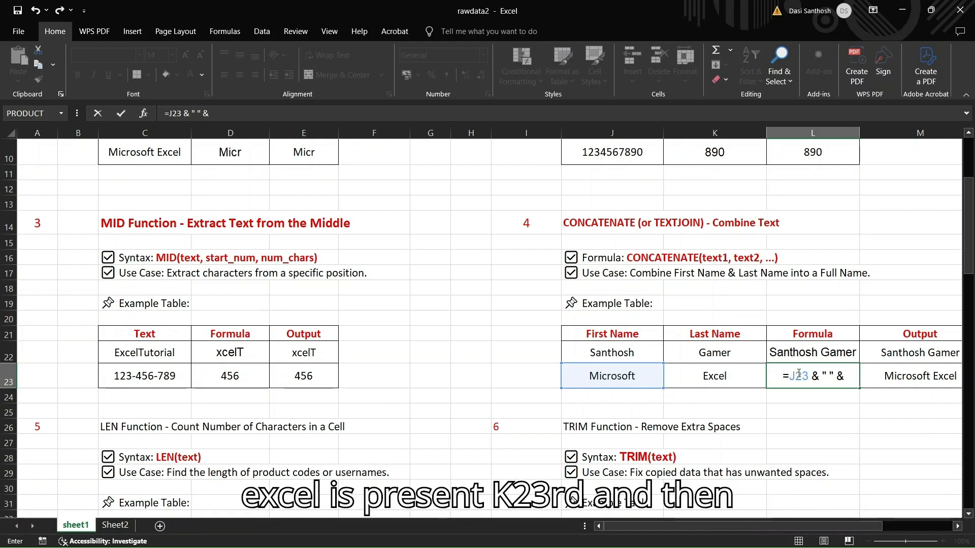
text( K23)
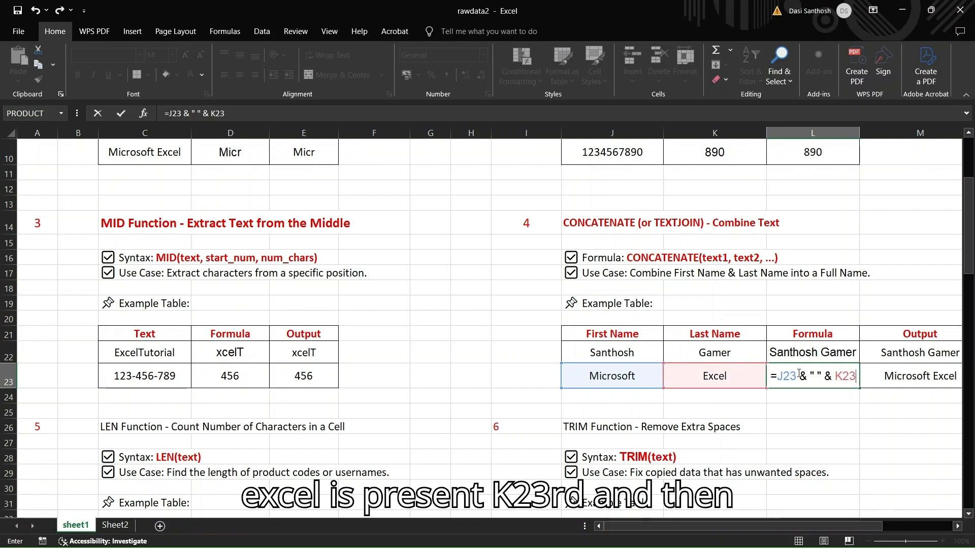
key(Return)
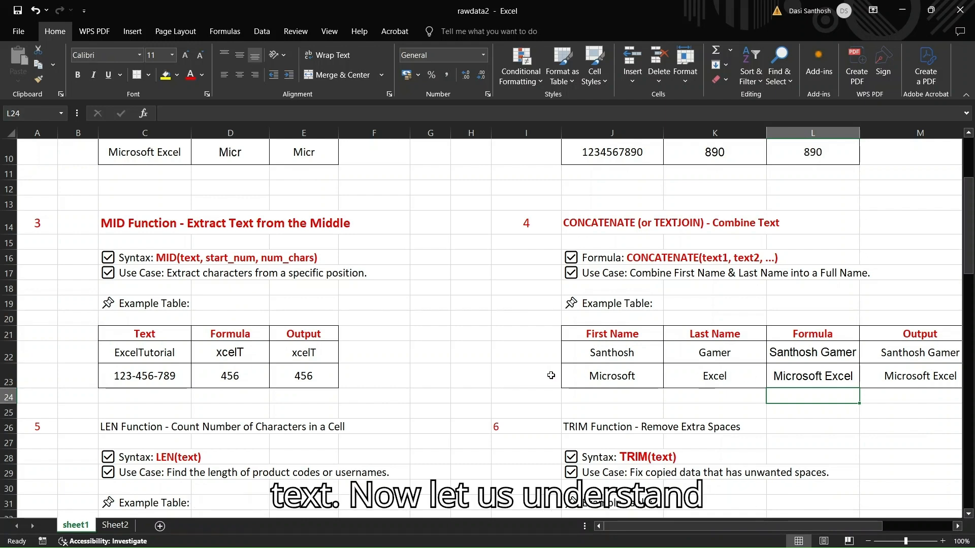
Enter =LEN(C34) in cell D34 to count the characters of the first text in the LEN example table
scroll(521, 378, down, 4)
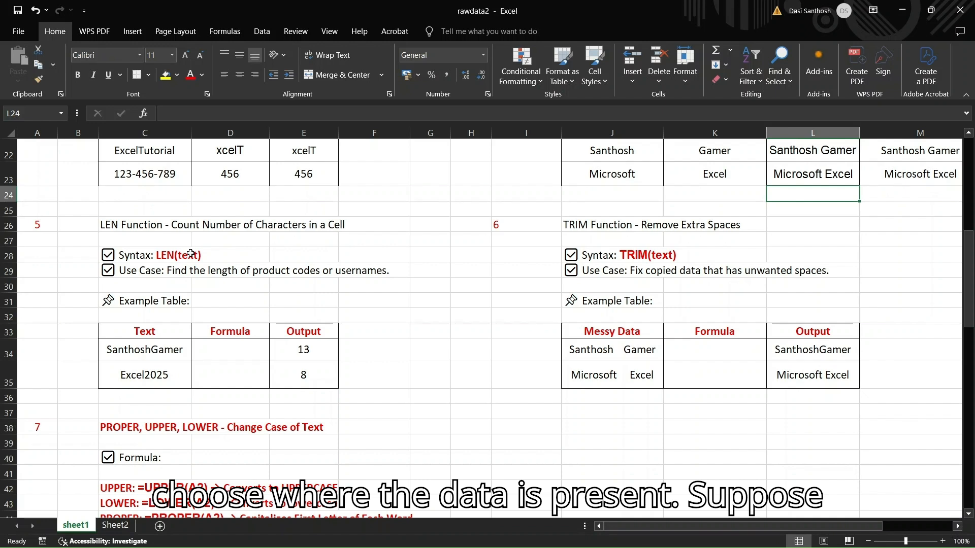
click(155, 359)
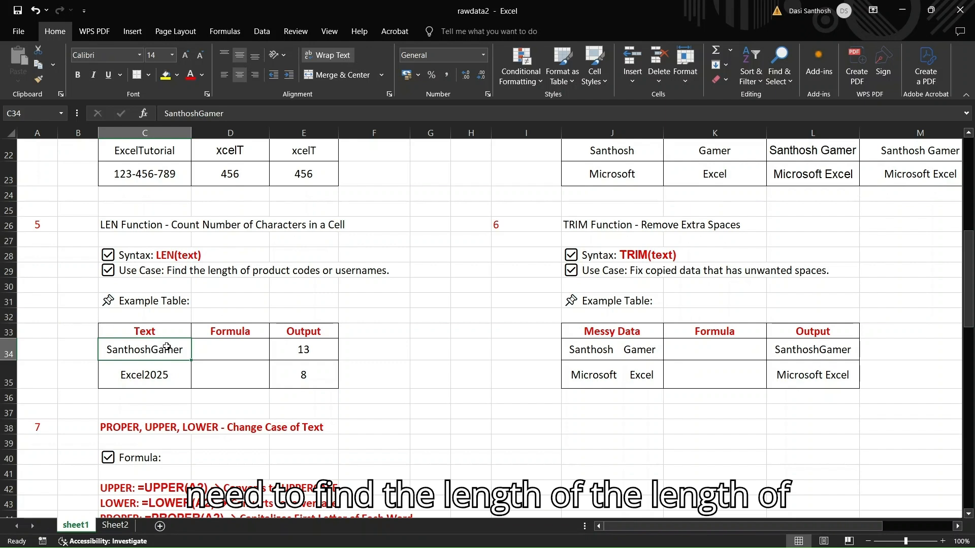
click(226, 352)
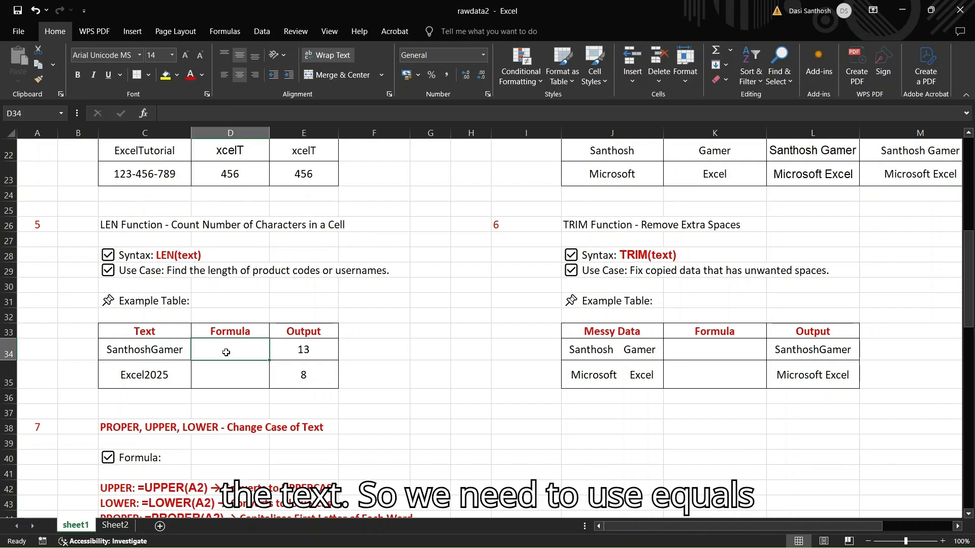
text(=L)
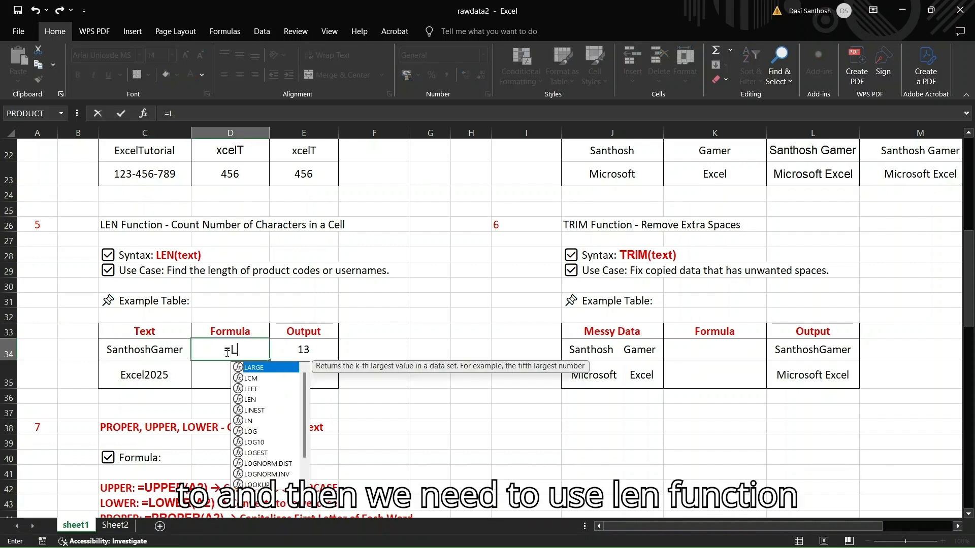
text(EN)
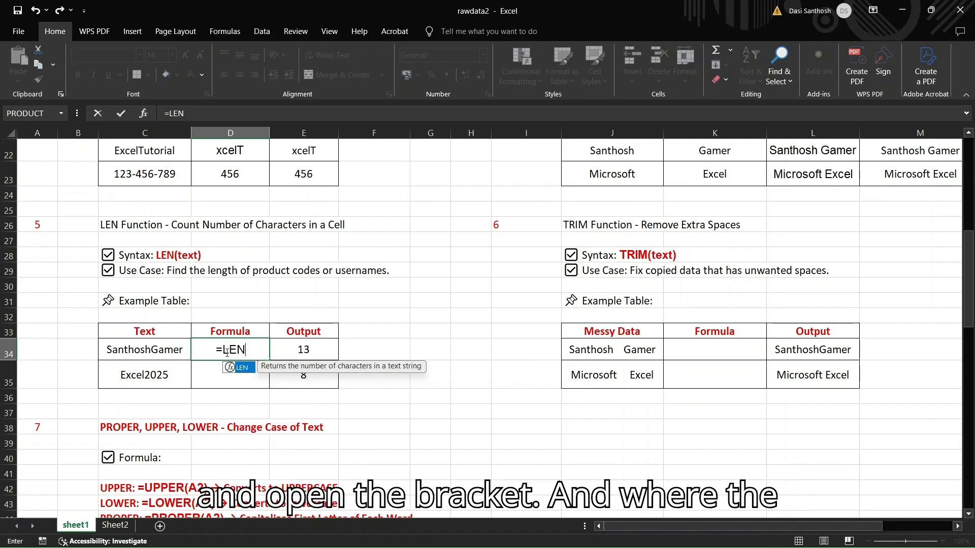
text(()
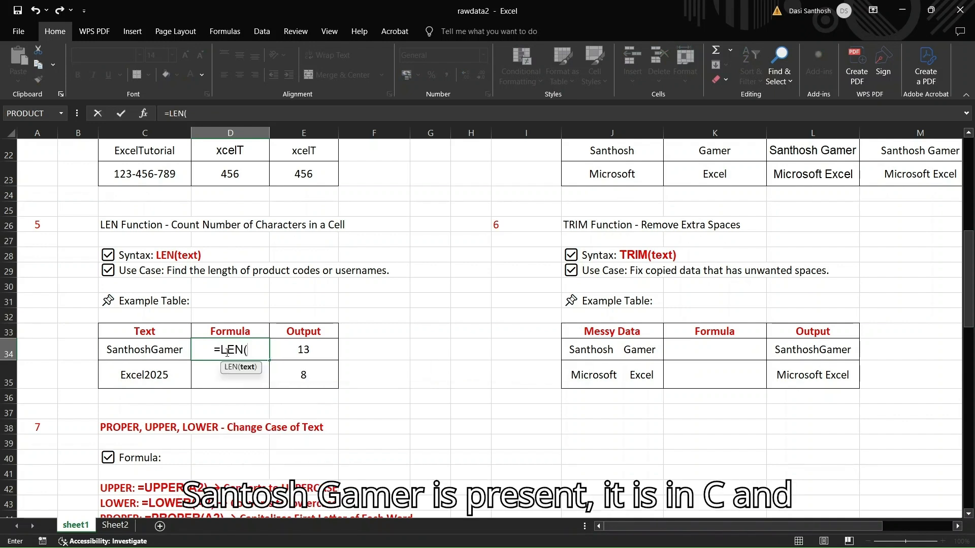
text(C)
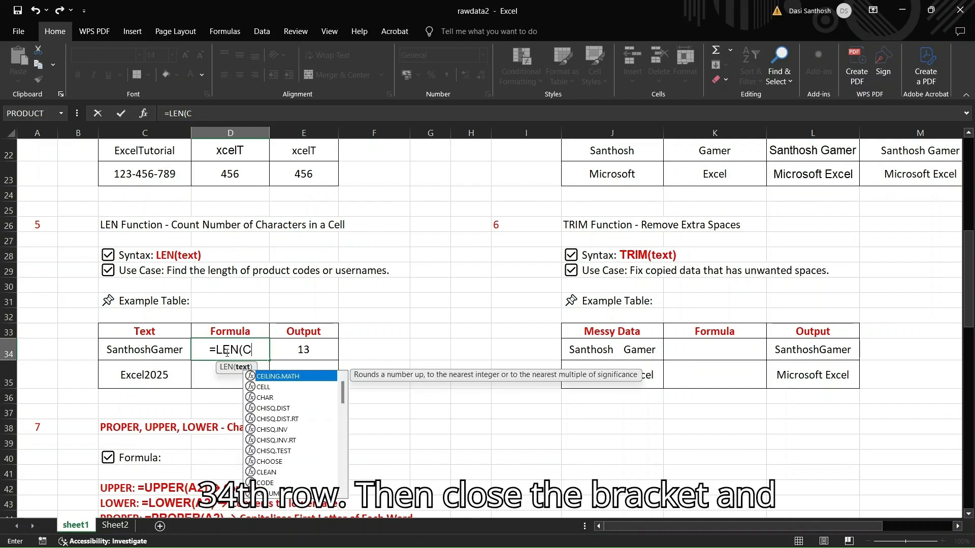
text(34))
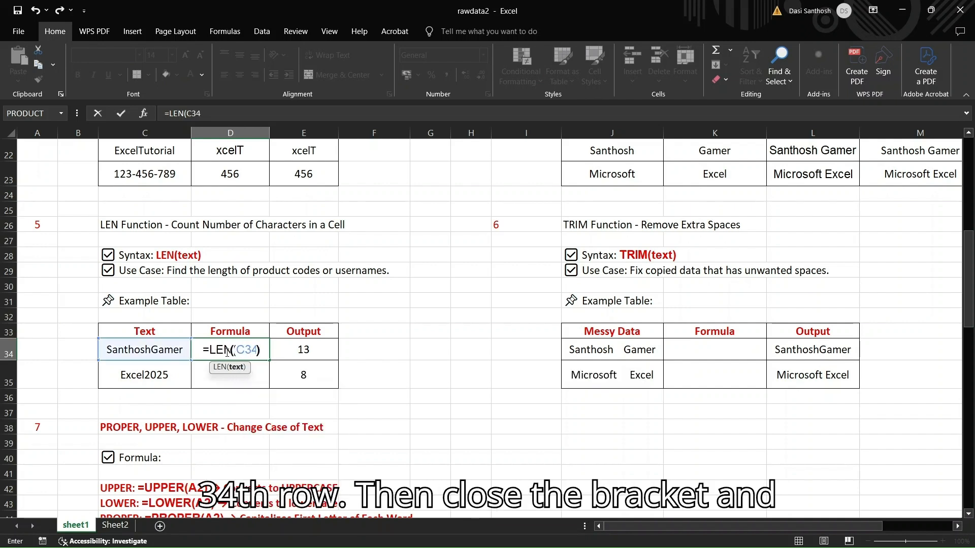
key(Return)
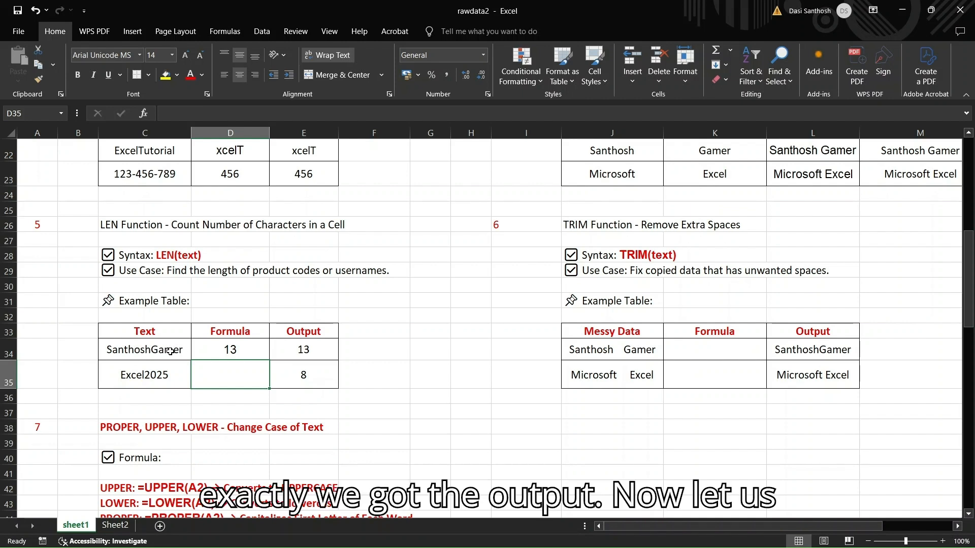
Enter =LEN(C35) in cell D35 to count the characters of "Excel2025"
click(154, 367)
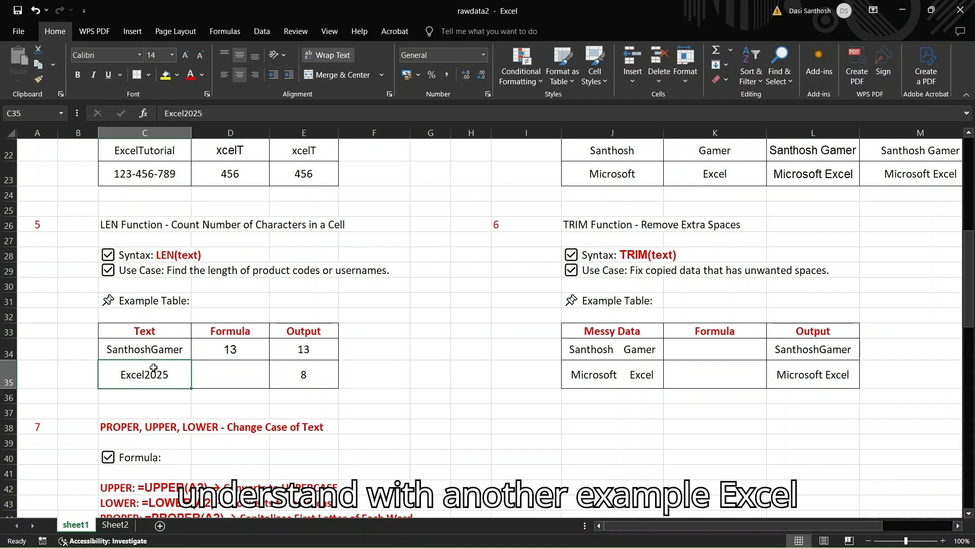
click(239, 372)
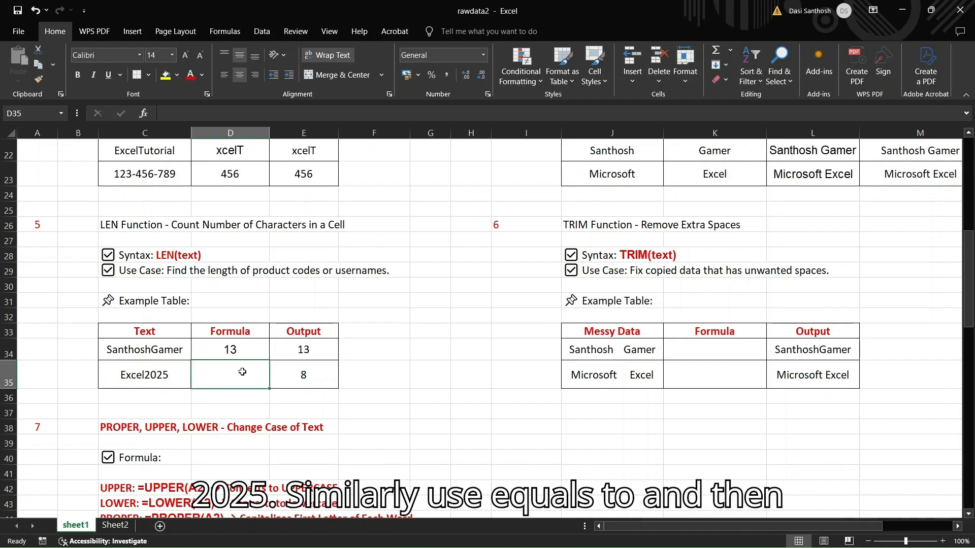
text(=)
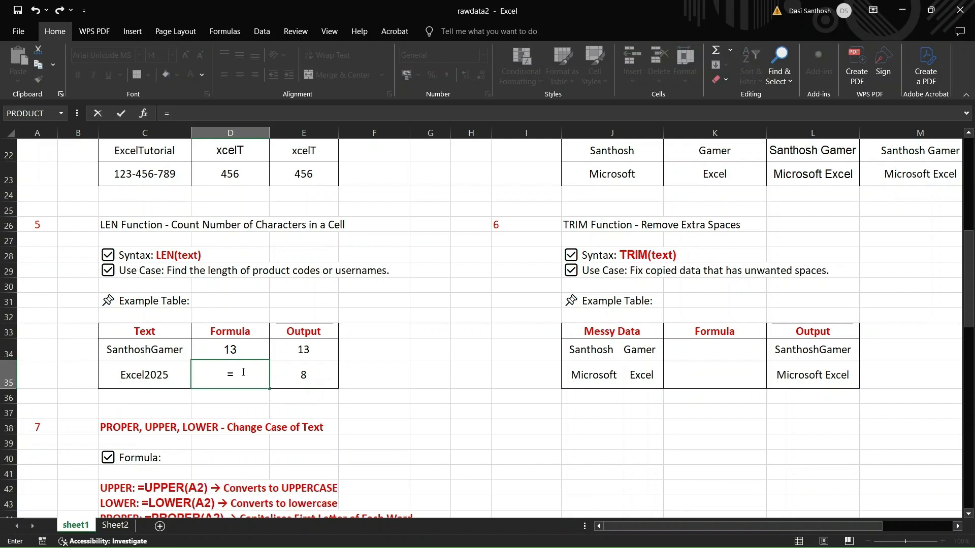
text(LEN()
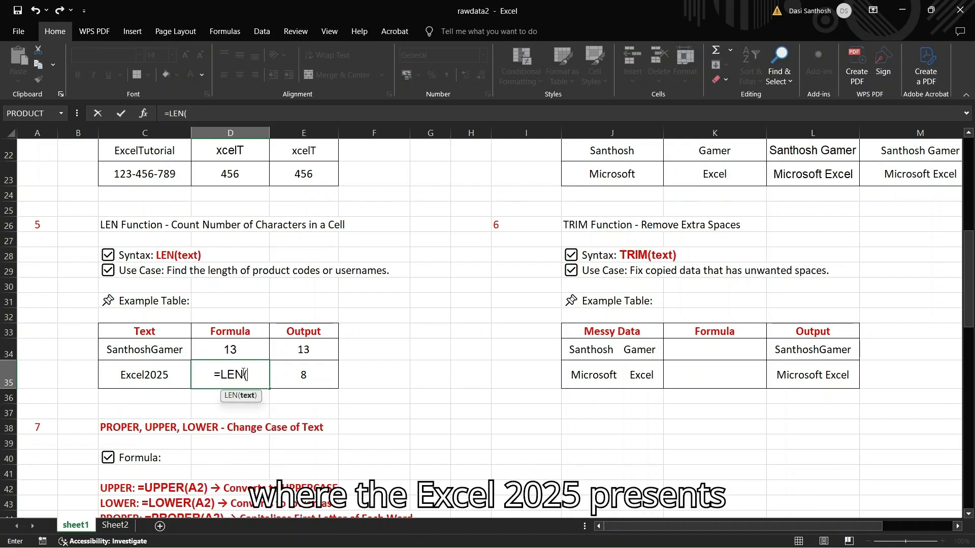
text(C35)
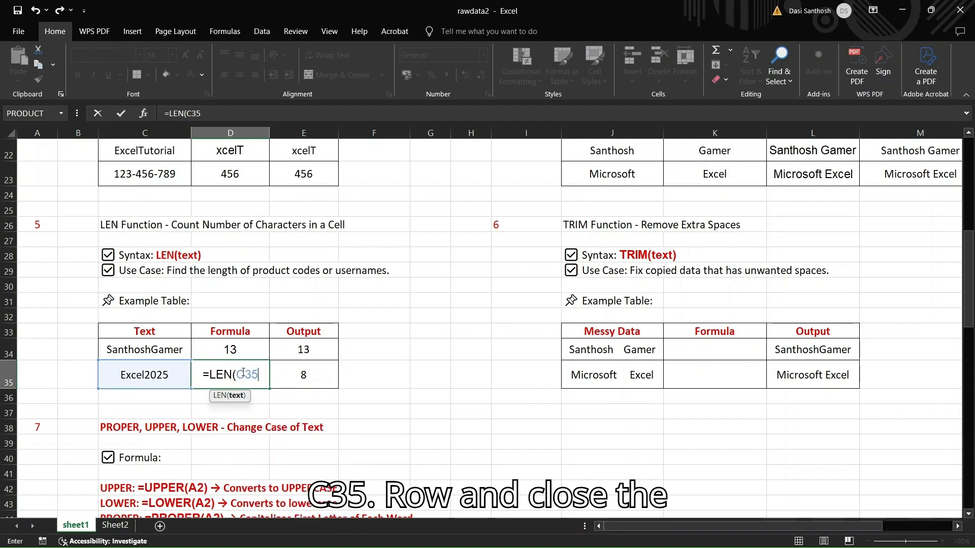
text())
key(Return)
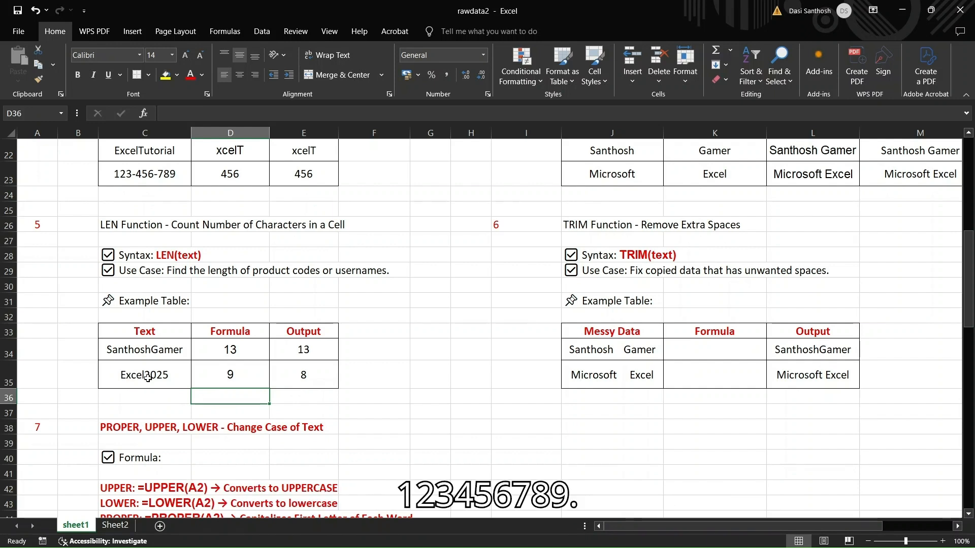
Correct the expected output for "Excel2025" in cell E35 to 9
click(310, 376)
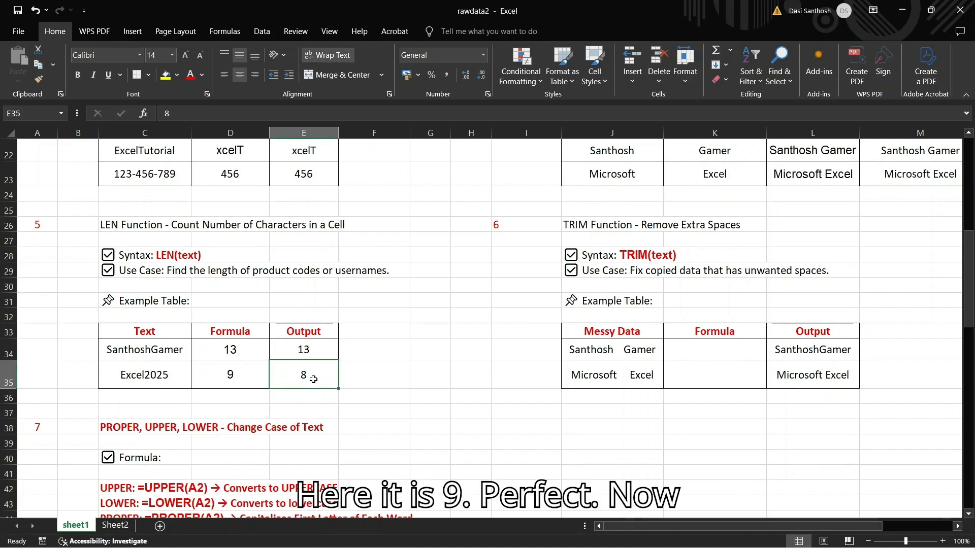
double_click(313, 379)
key(BackSpace)
text(9)
click(391, 408)
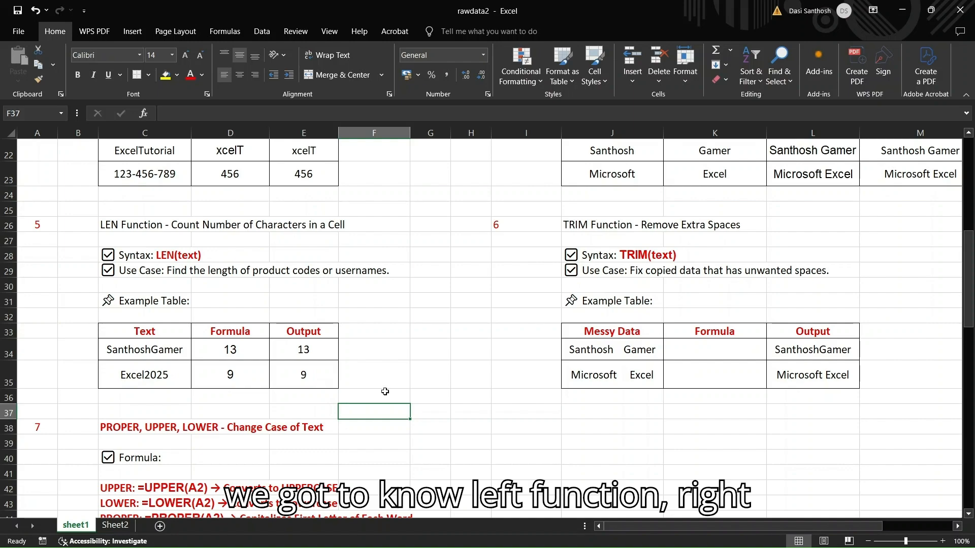
scroll(383, 391, up, 7)
scroll(513, 224, down, 3)
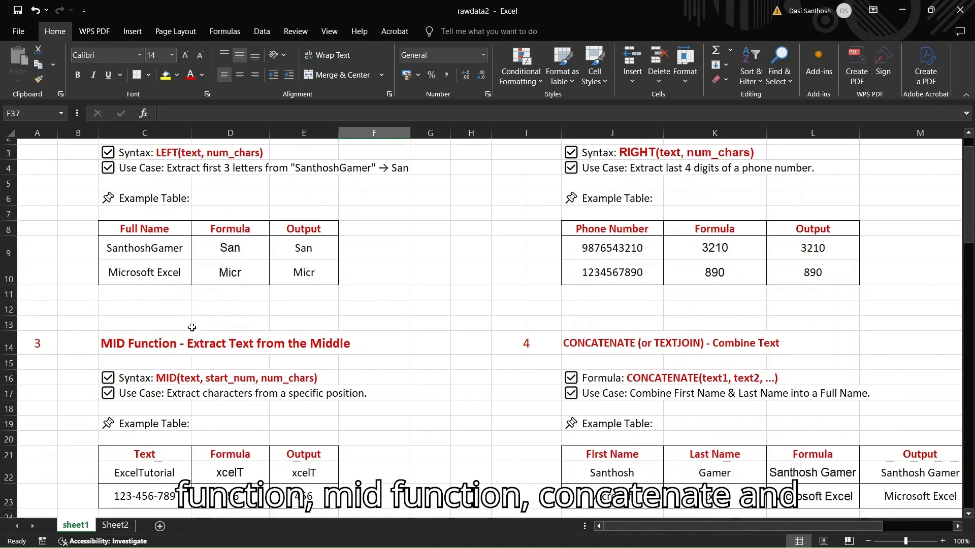
scroll(601, 320, down, 3)
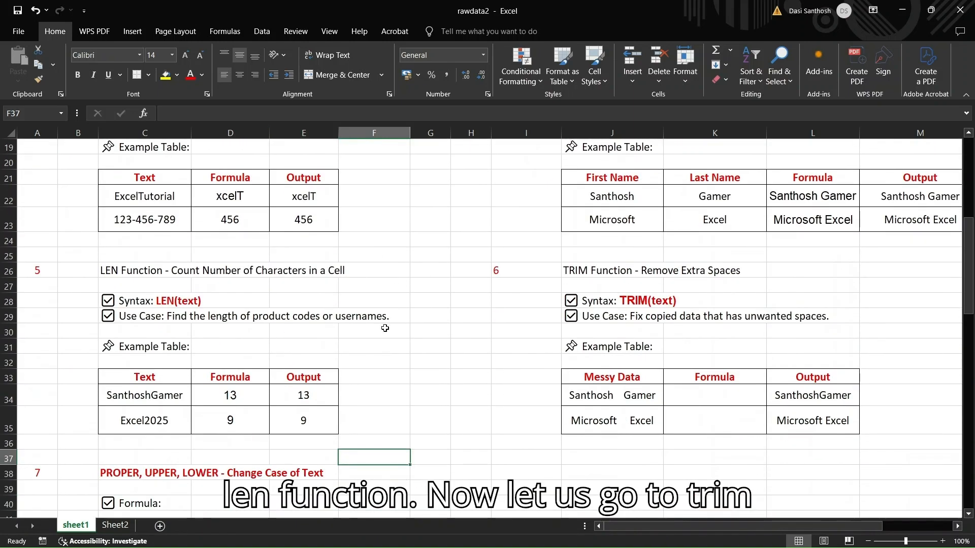
click(599, 272)
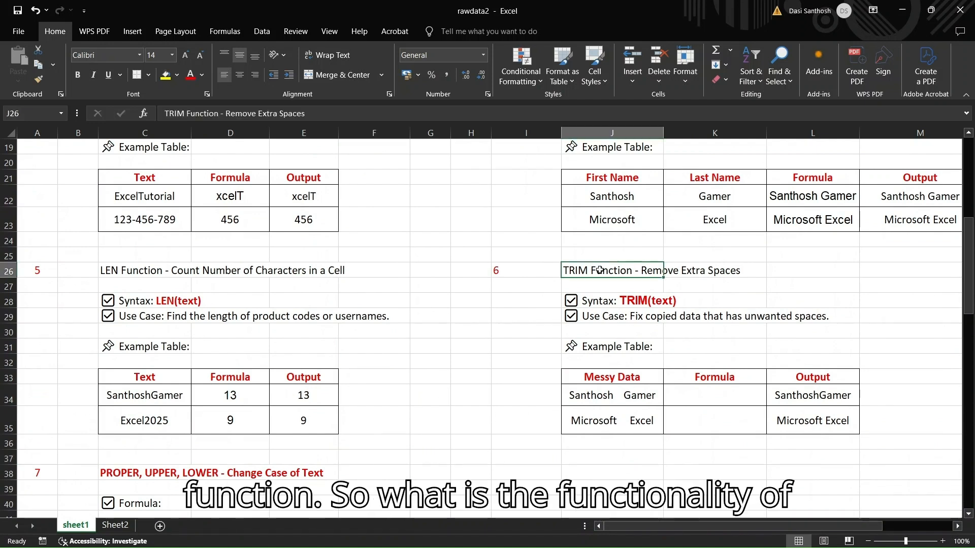
click(630, 461)
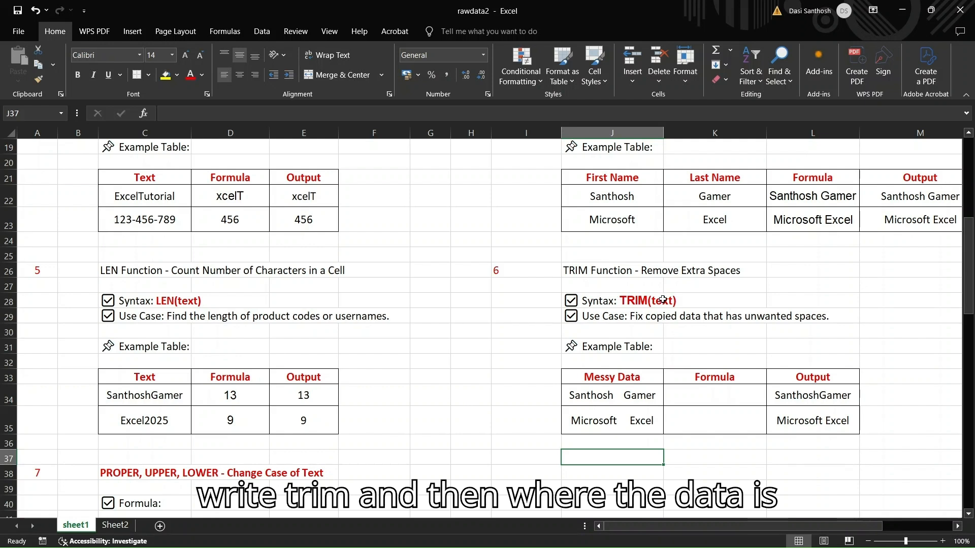
Enter =TRIM(J34) in cell K34 to remove the extra spaces from the first messy text in the TRIM example table
click(620, 397)
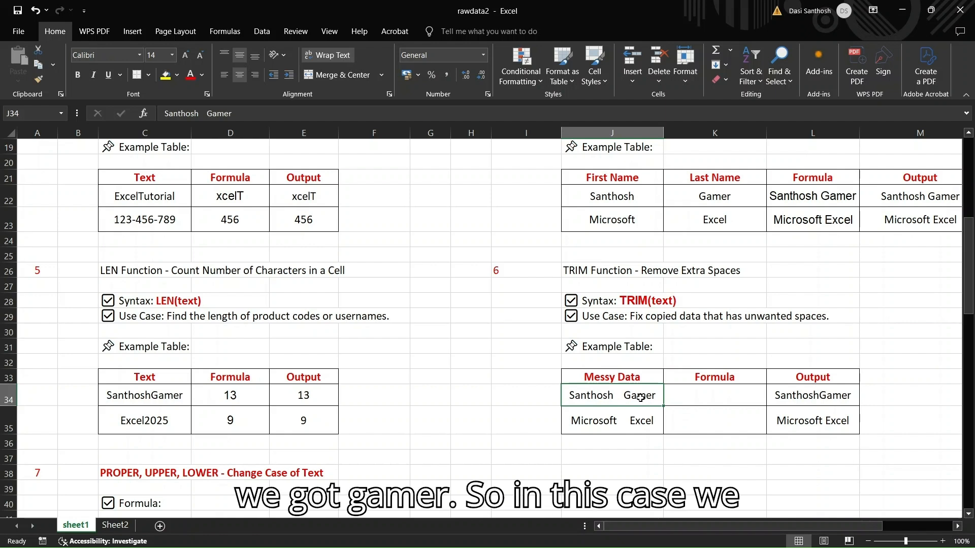
click(689, 398)
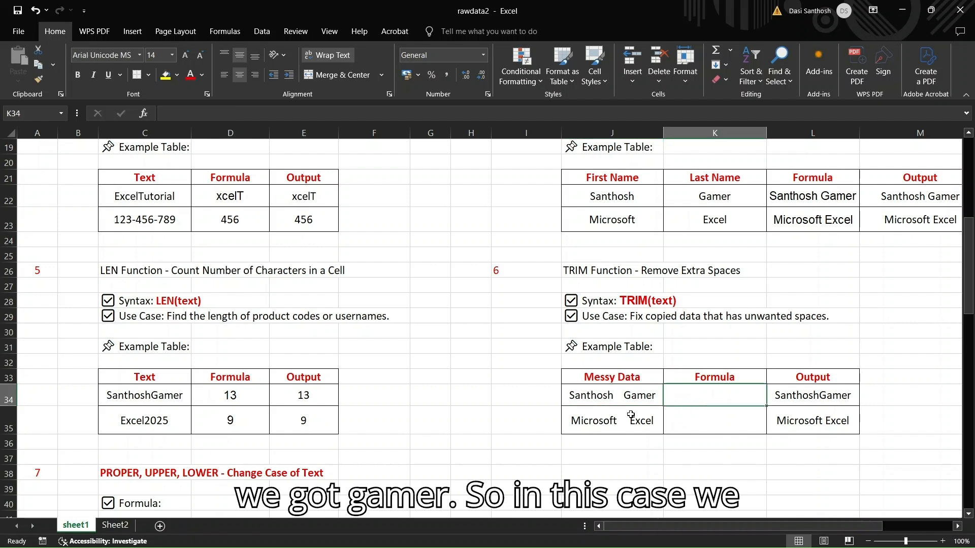
text(TRIM)
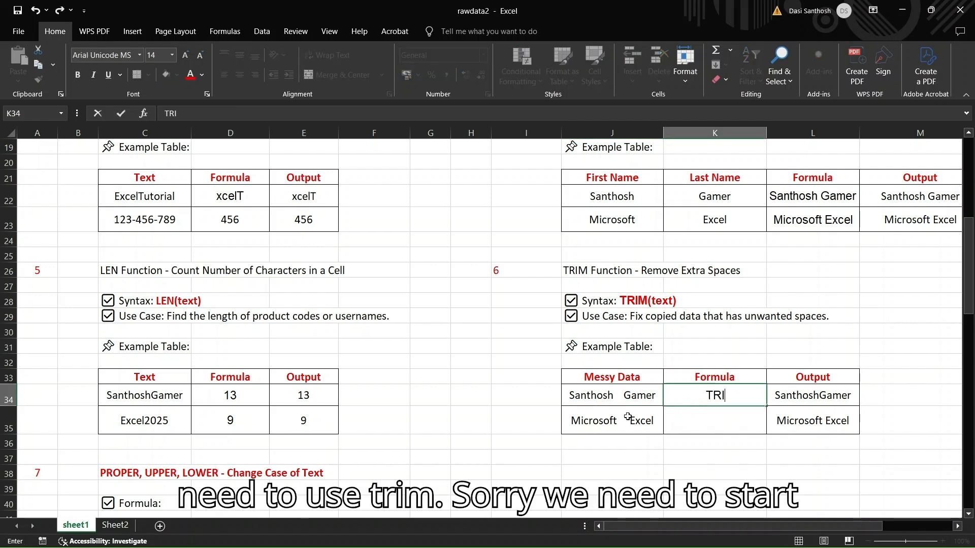
key(Left)
key(Left)
key(Left)
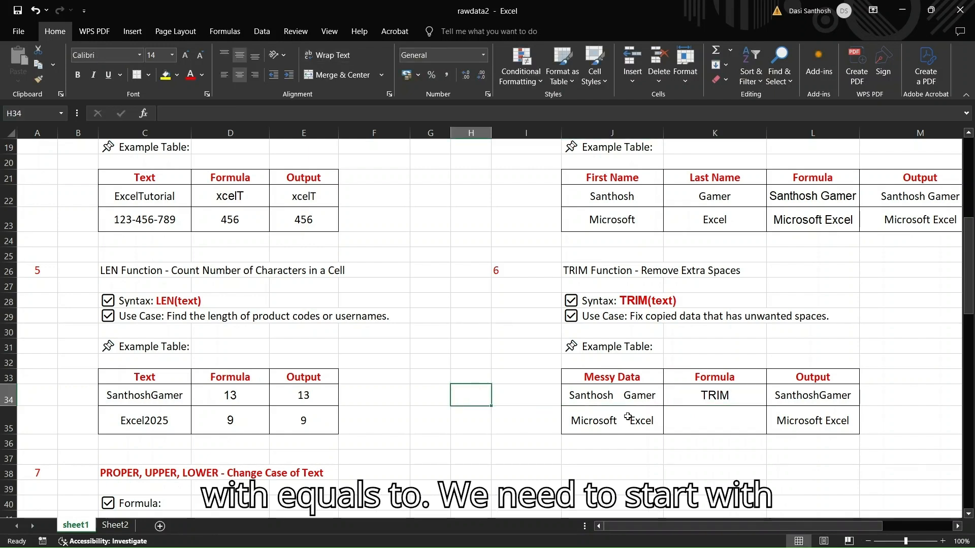
click(711, 391)
double_click(692, 398)
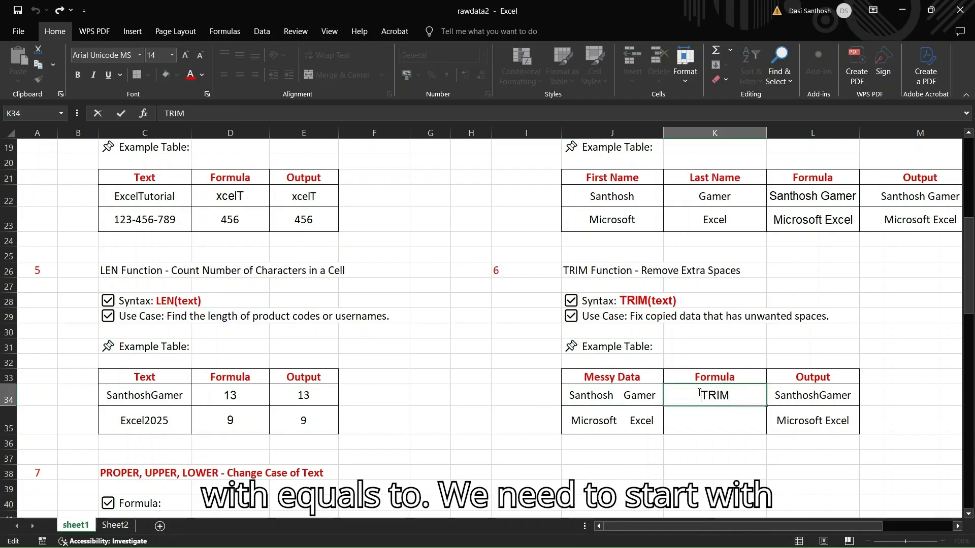
text(=)
key(End)
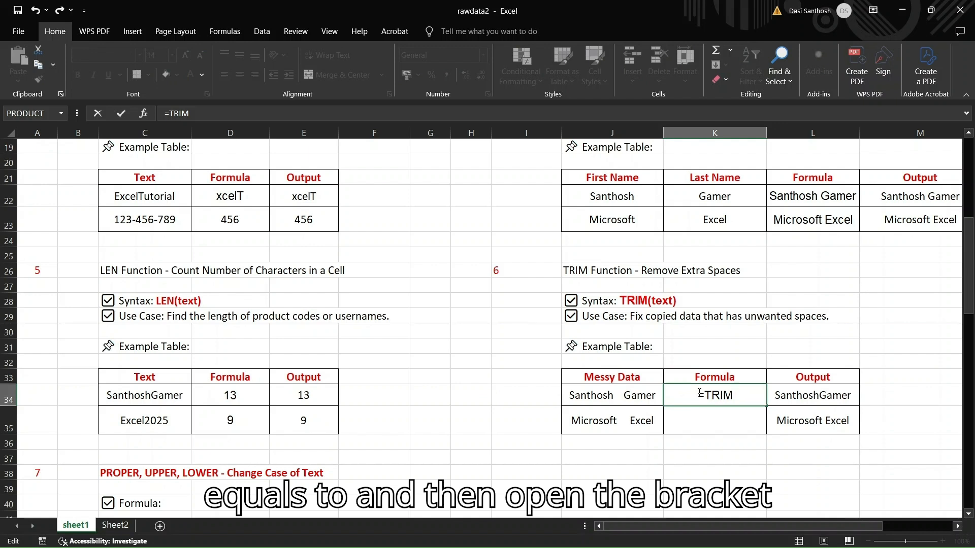
text(()
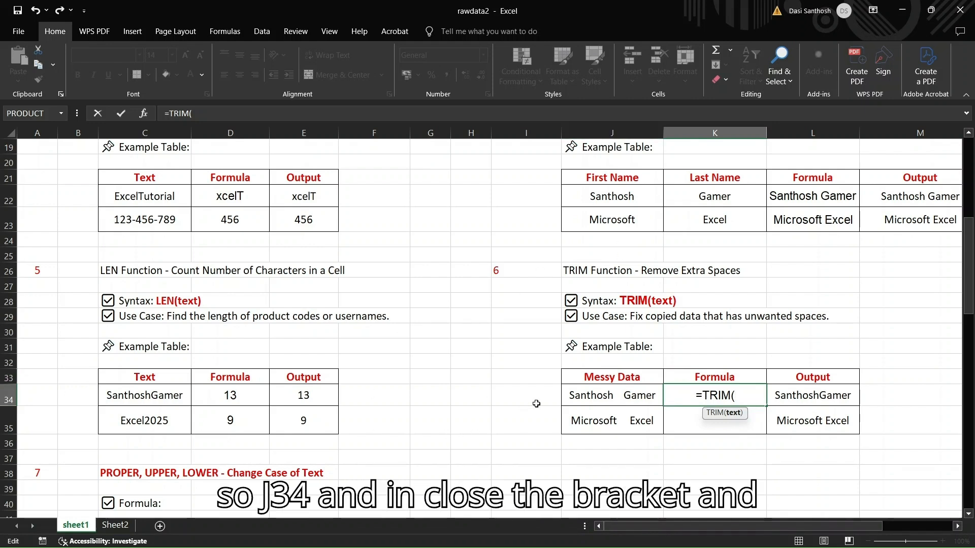
text(J34)
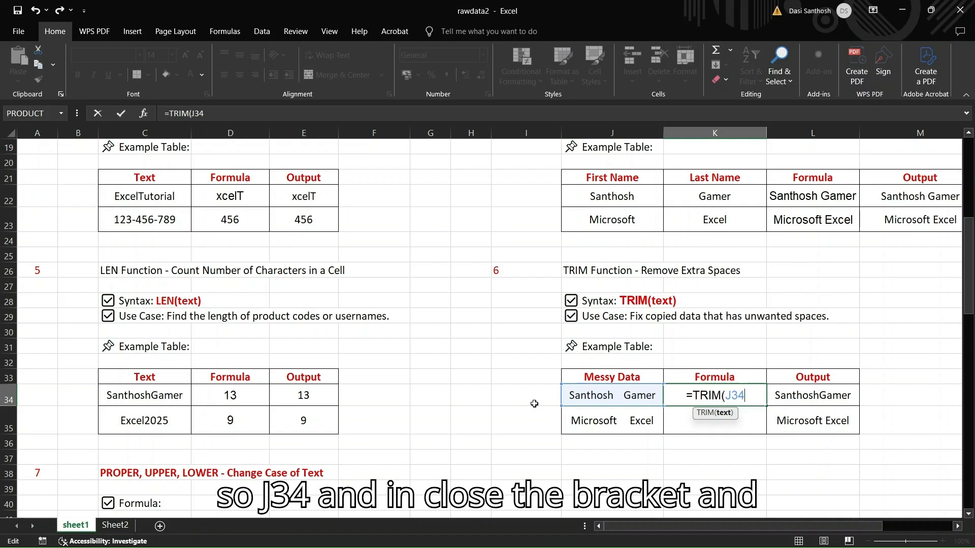
text())
key(Return)
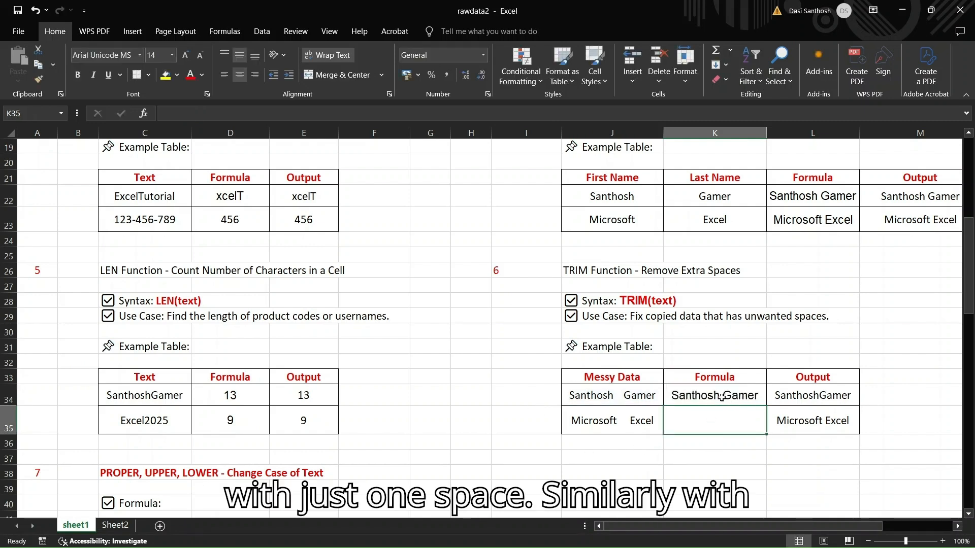
Enter =TRIM(J35) in cell K35 to remove the extra spaces between "Microsoft" and "Excel"
click(599, 420)
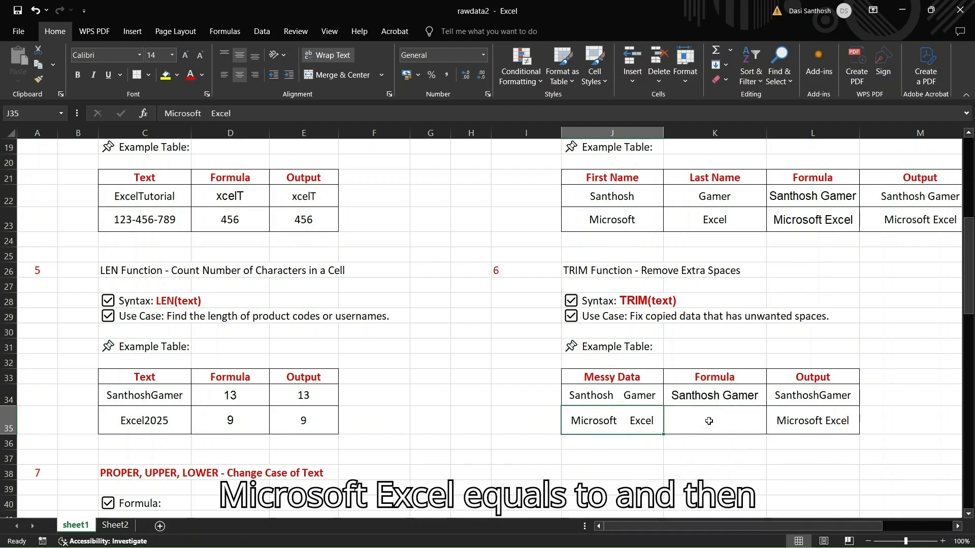
click(708, 420)
text(=)
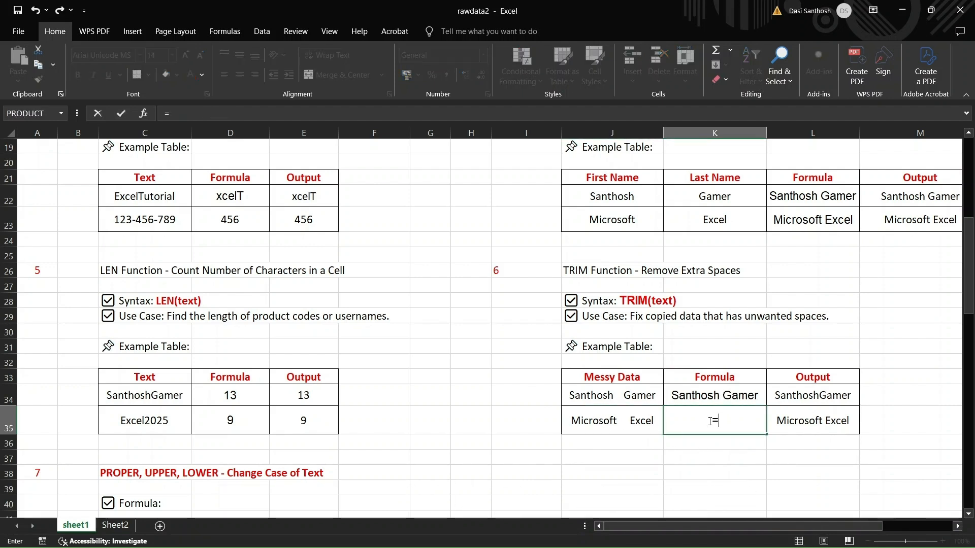
text(TRIM()
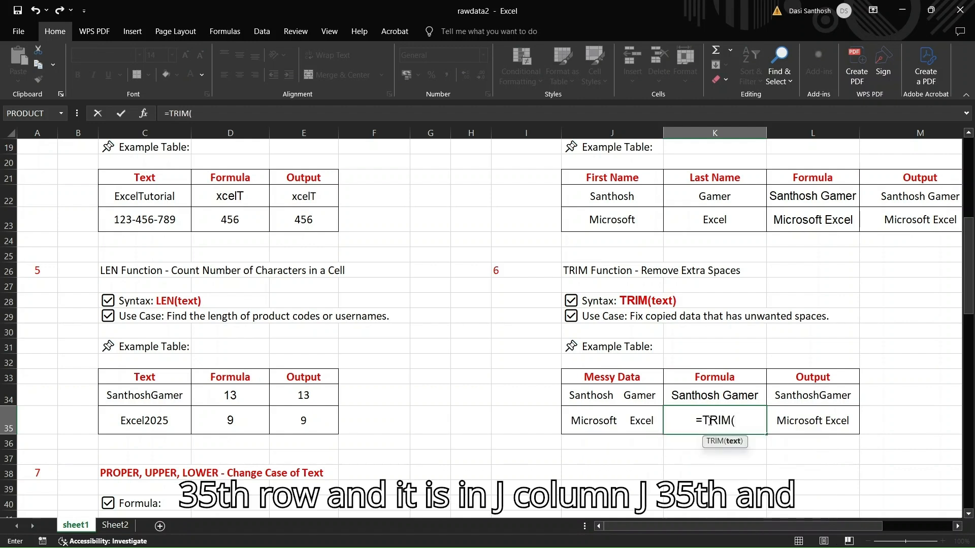
text(J35))
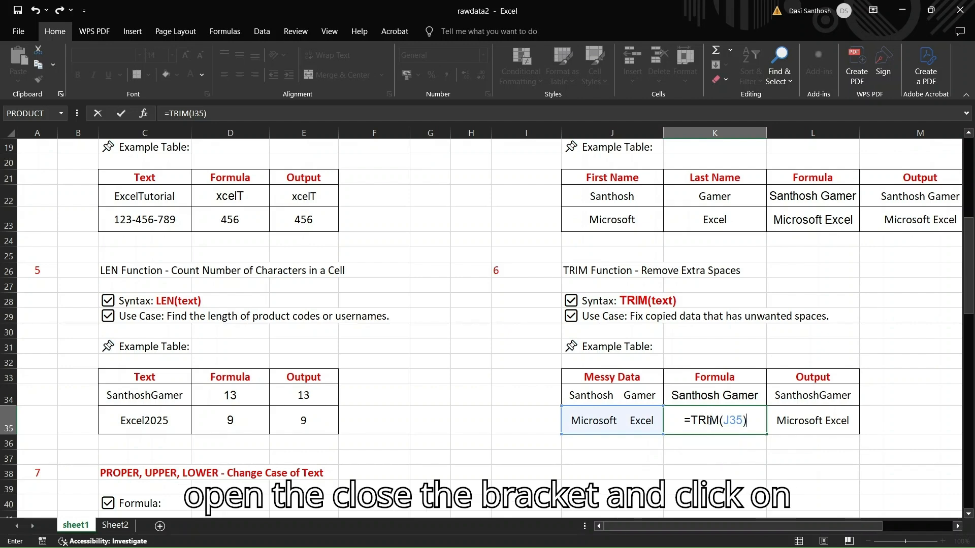
key(Return)
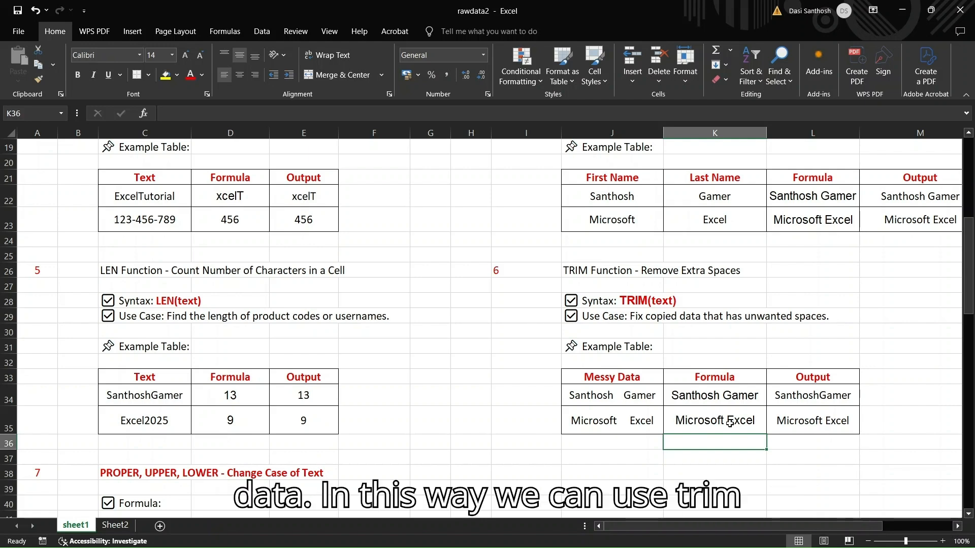
Enter =UPPER(C49) in cell D49 of the case-change example table to convert "excel rocks" to uppercase
scroll(660, 416, up, 1)
scroll(498, 391, down, 5)
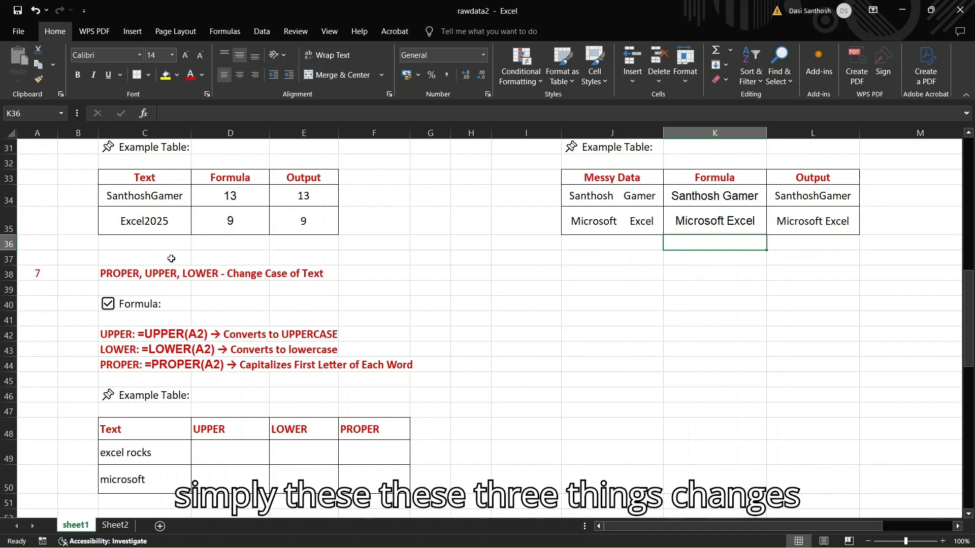
scroll(304, 294, down, 1)
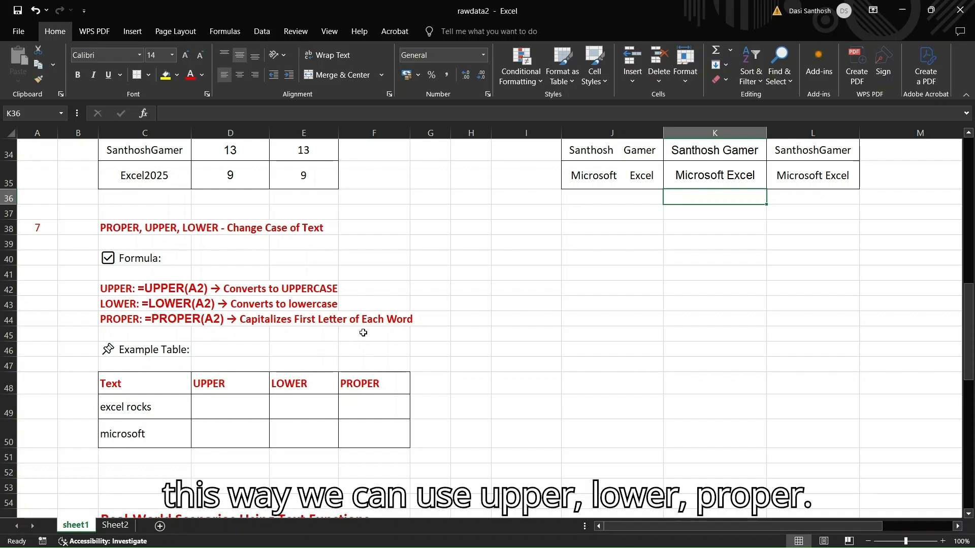
click(147, 409)
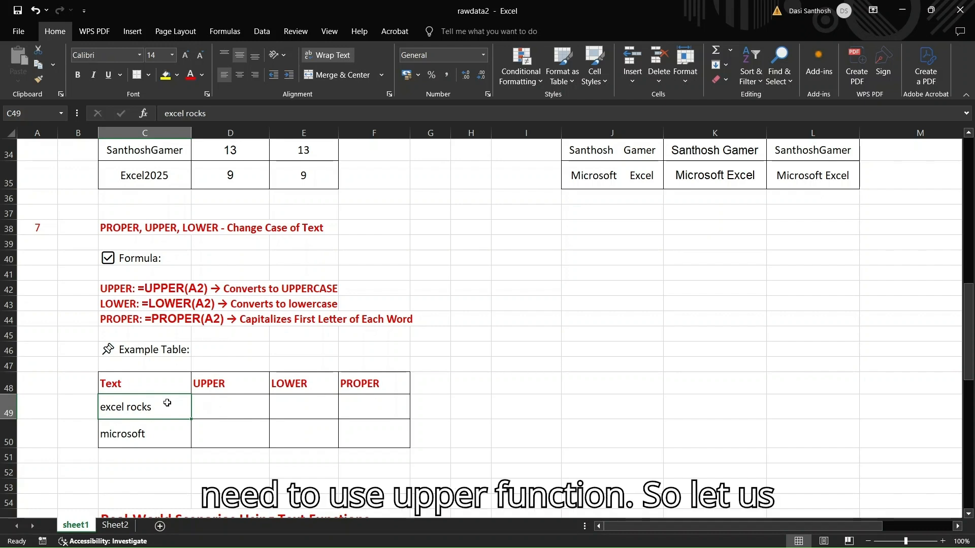
click(216, 399)
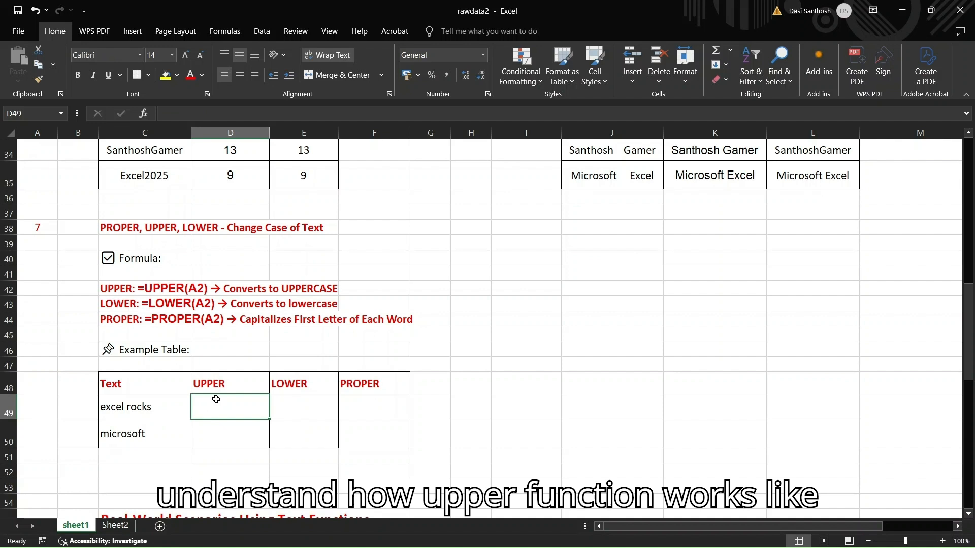
text(=)
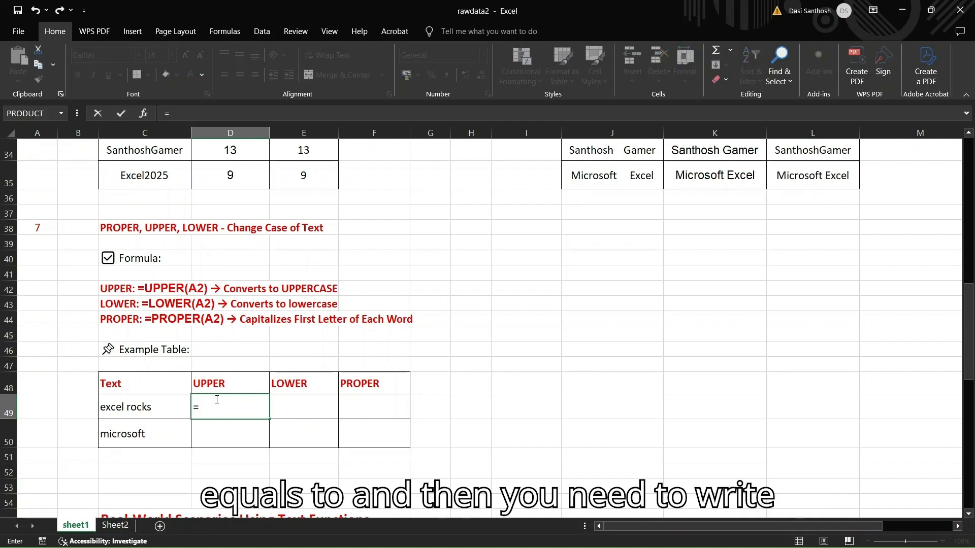
text(UPPER)
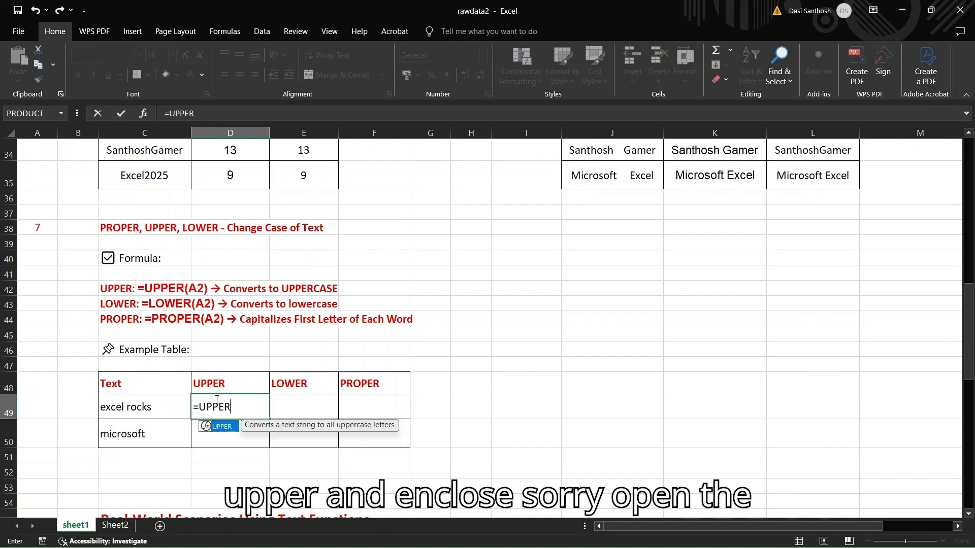
text(()
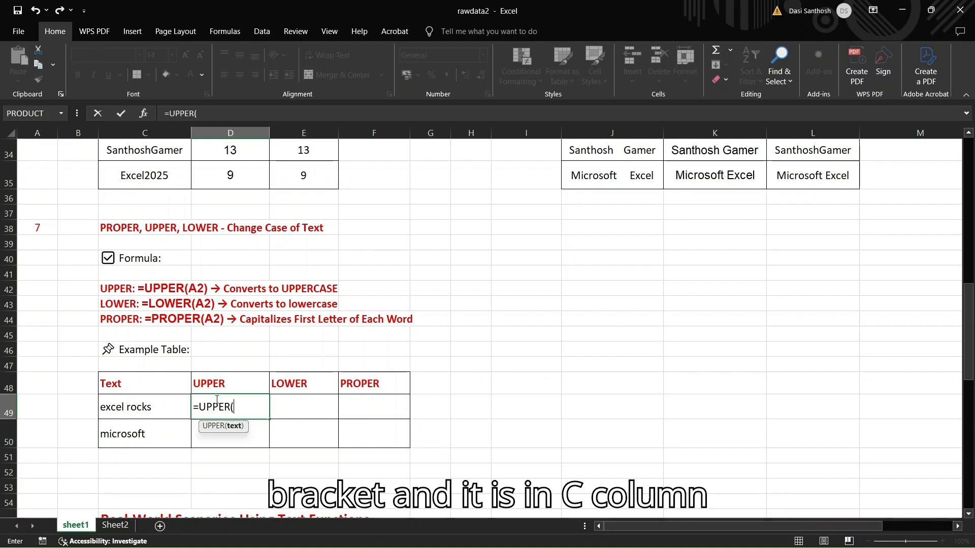
text(C49)
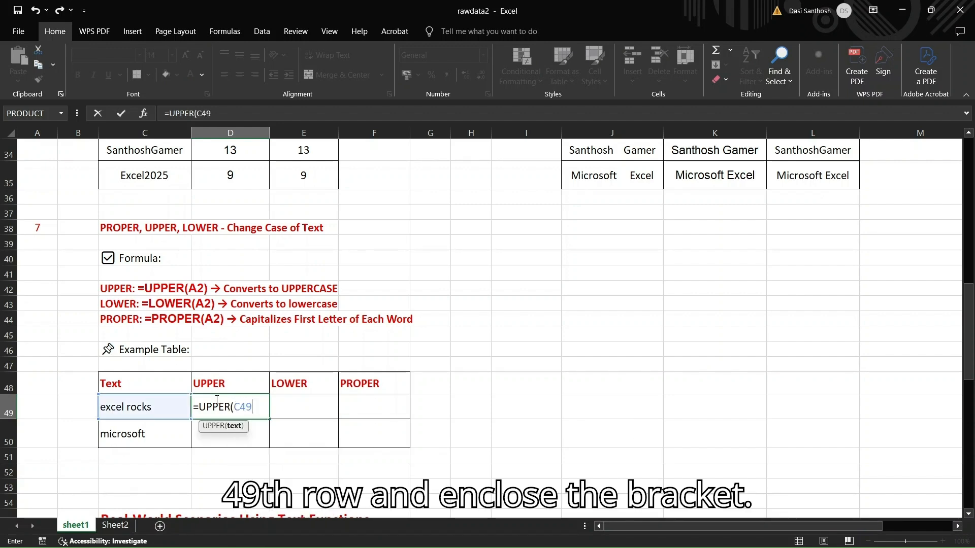
text())
key(Return)
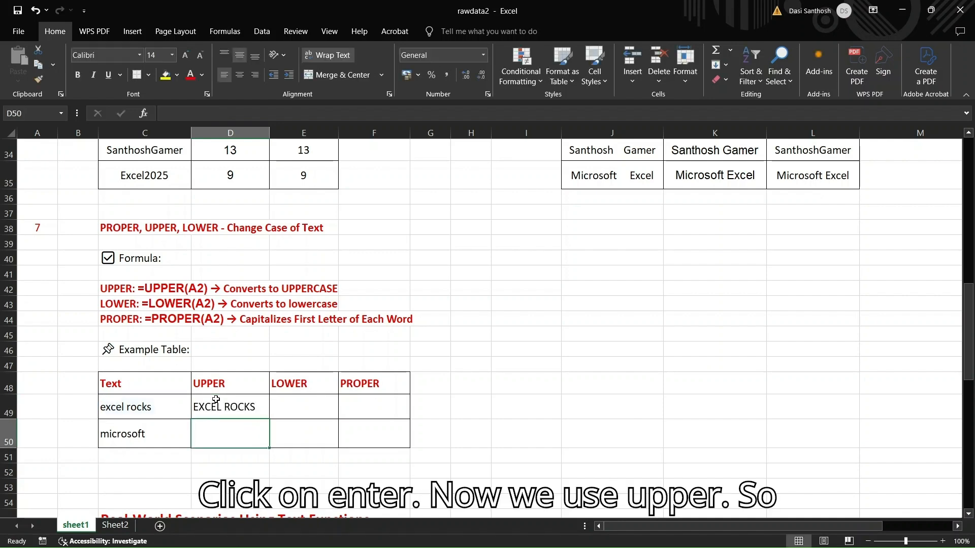
click(218, 406)
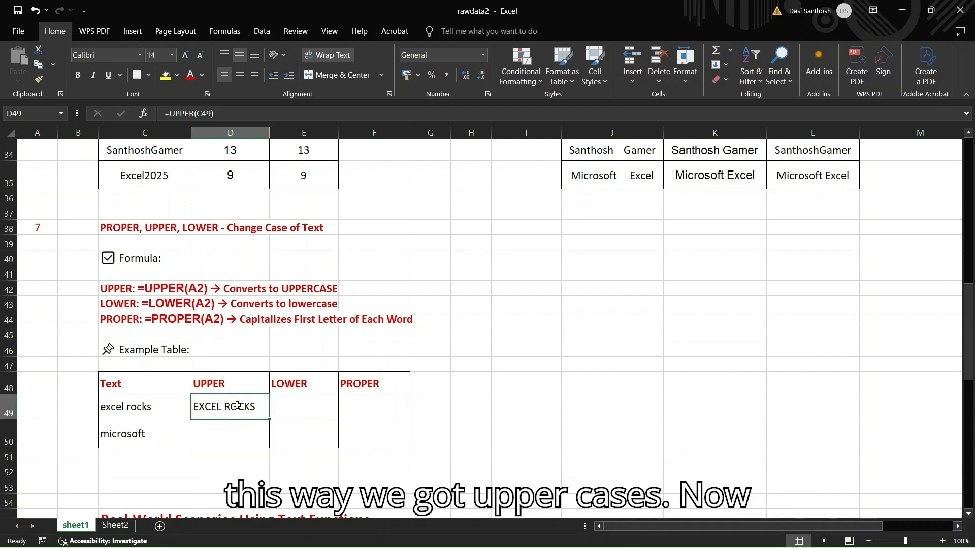
Enter =LOWER(C49) in cell E49 of the case-change example table to convert "excel rocks" to lowercase
click(316, 406)
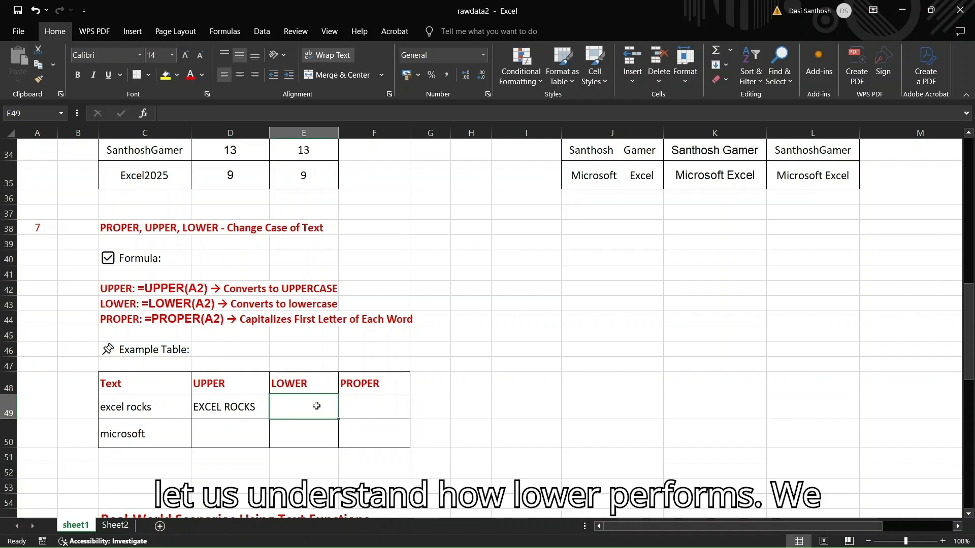
text(=LOWER)
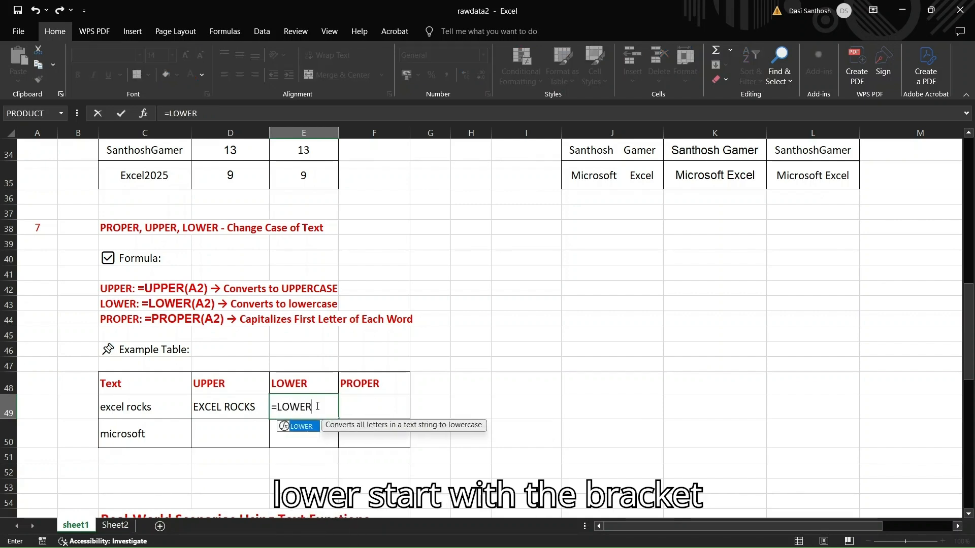
text(()
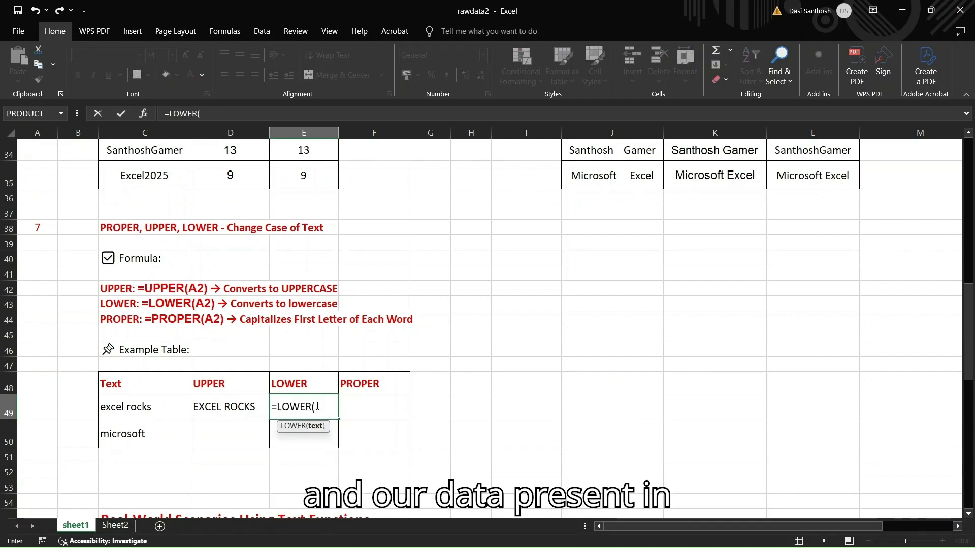
text(C)
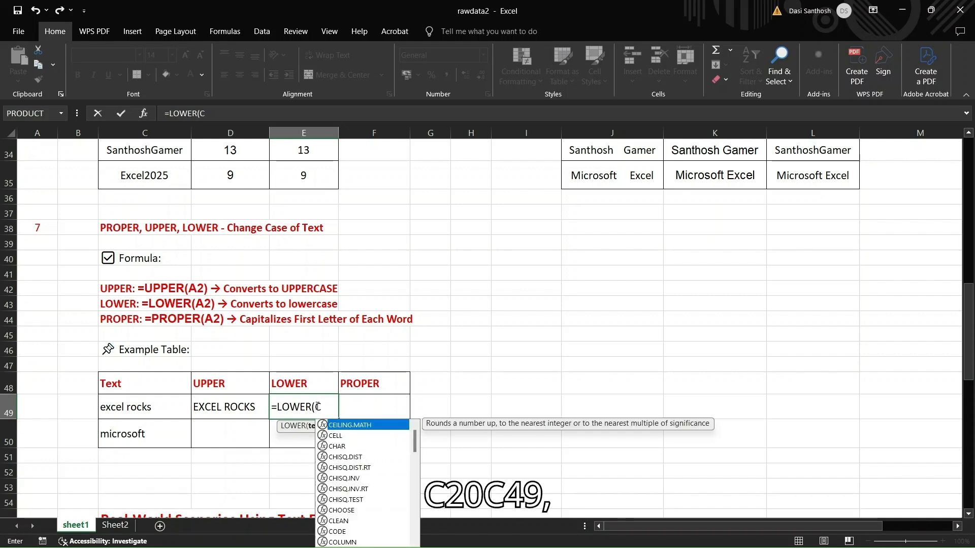
text(49)
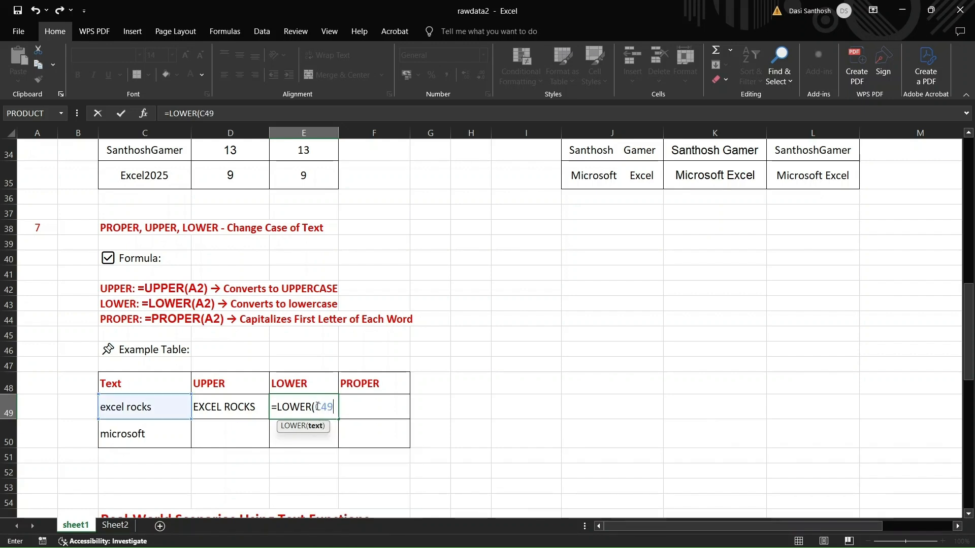
key(BackSpace)
key(BackSpace)
key(BackSpace)
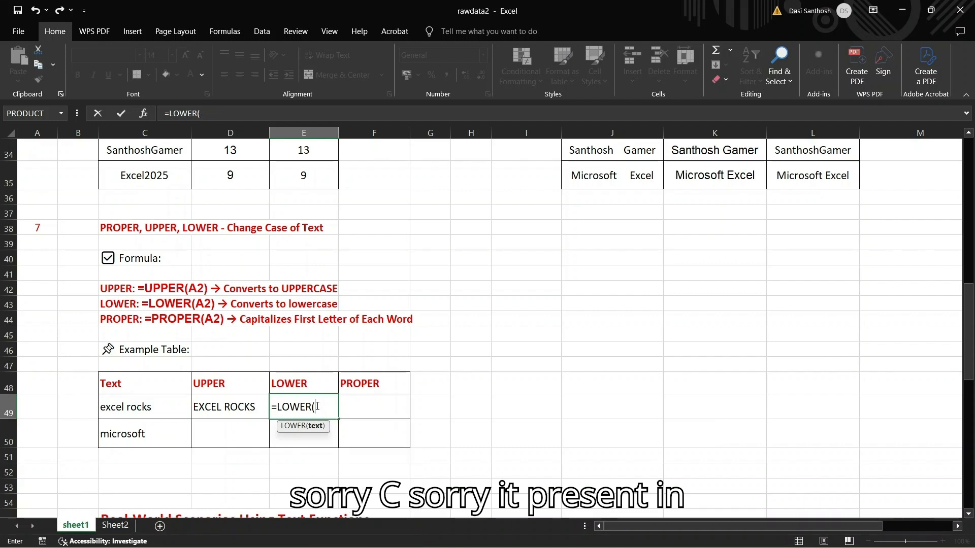
text(C)
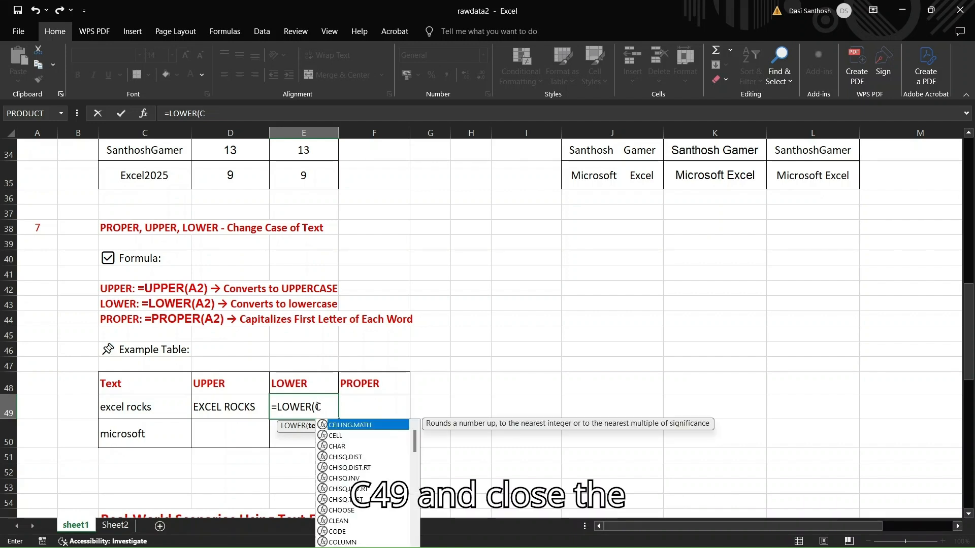
text(49))
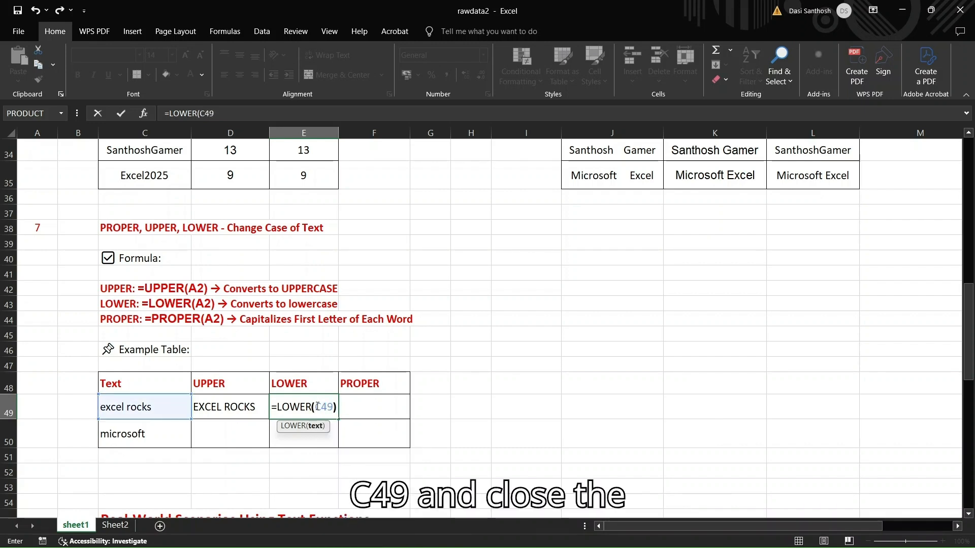
key(Return)
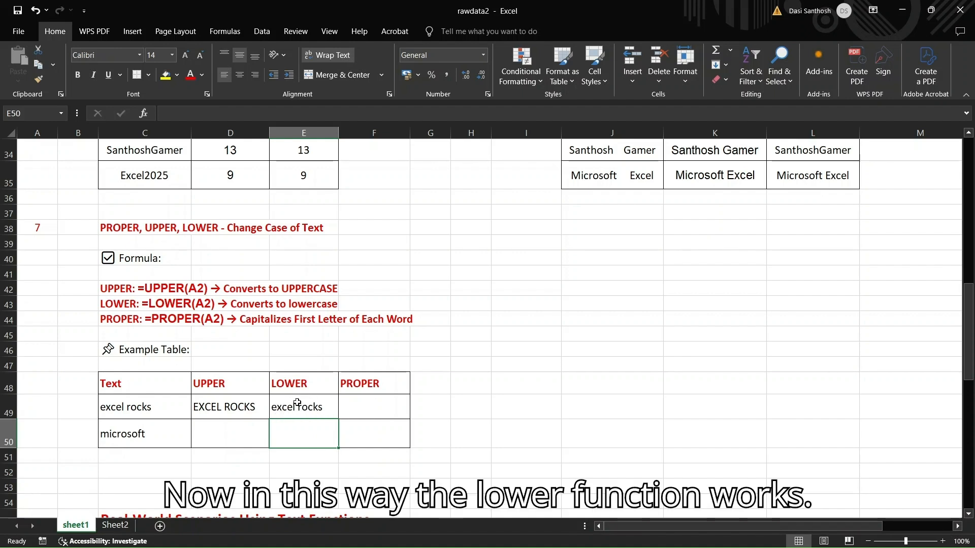
Enter =PROPER(C49) in cell F49 to capitalize the first letter of each word in "excel rocks"
click(354, 405)
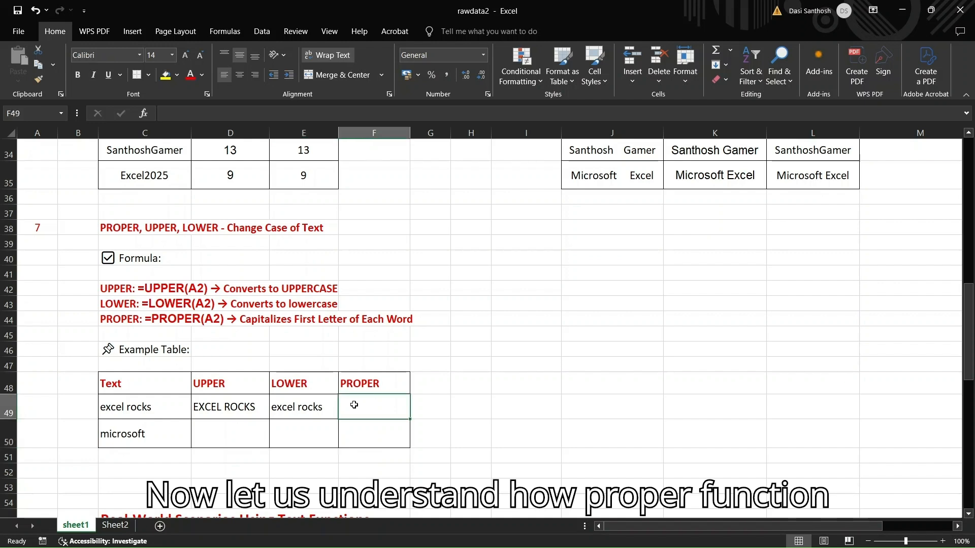
text(=PROPER)
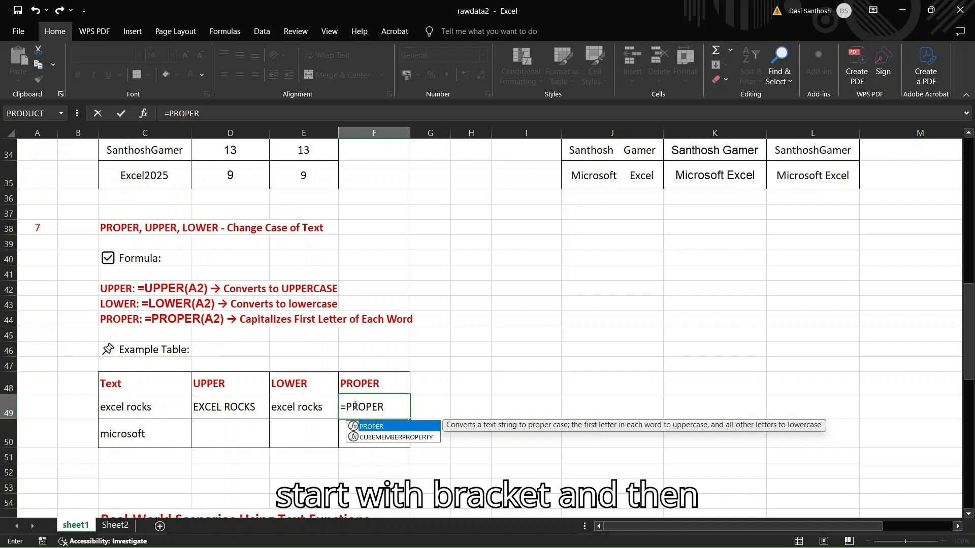
text((C)
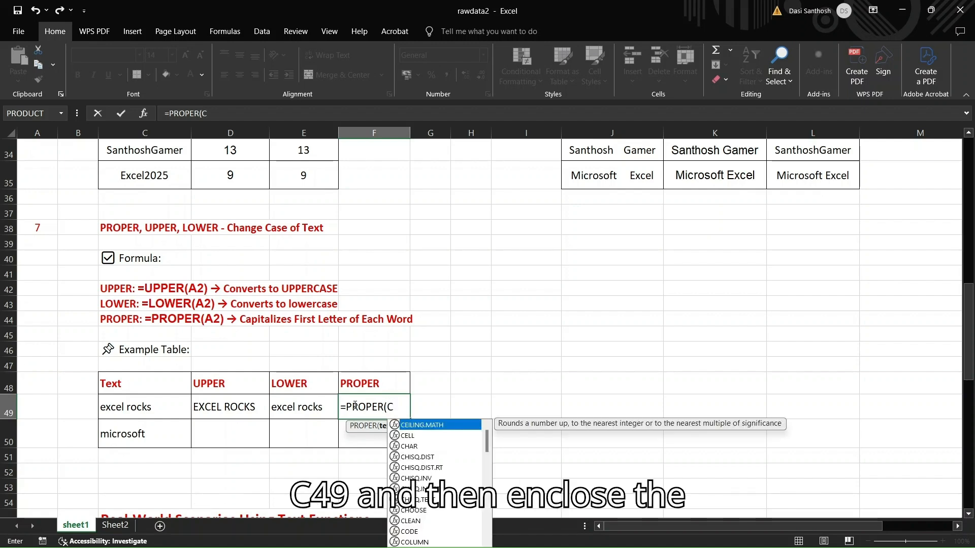
text(49)
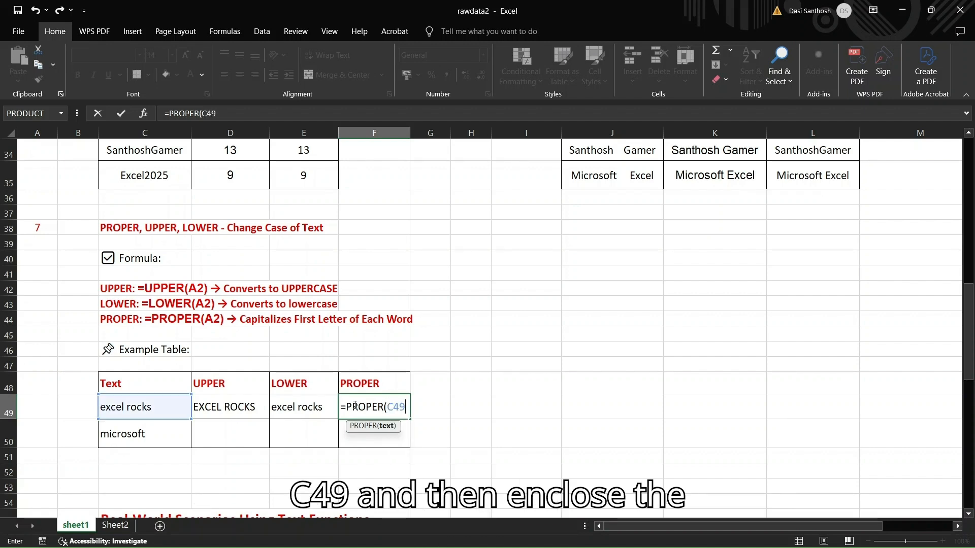
text())
key(Return)
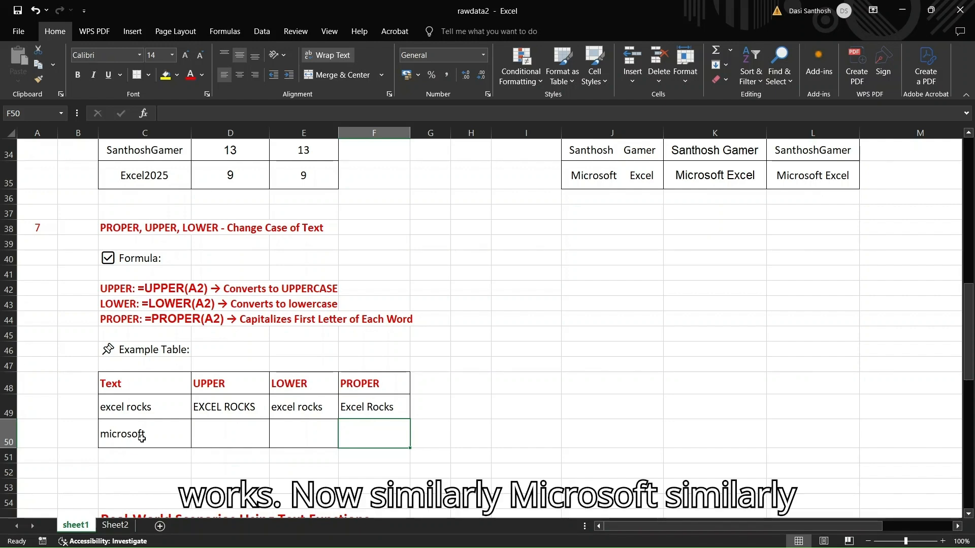
click(160, 432)
click(225, 431)
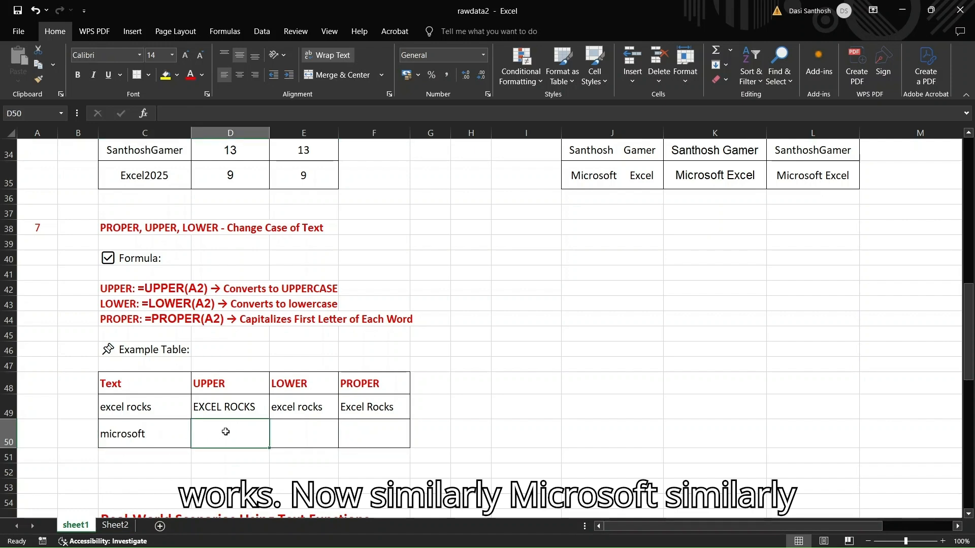
text(=)
key(BackSpace)
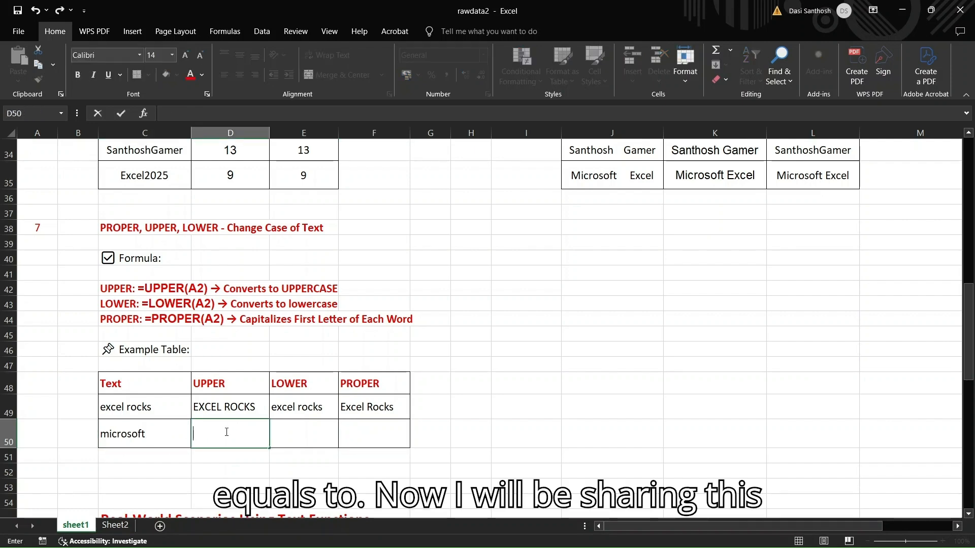
click(253, 464)
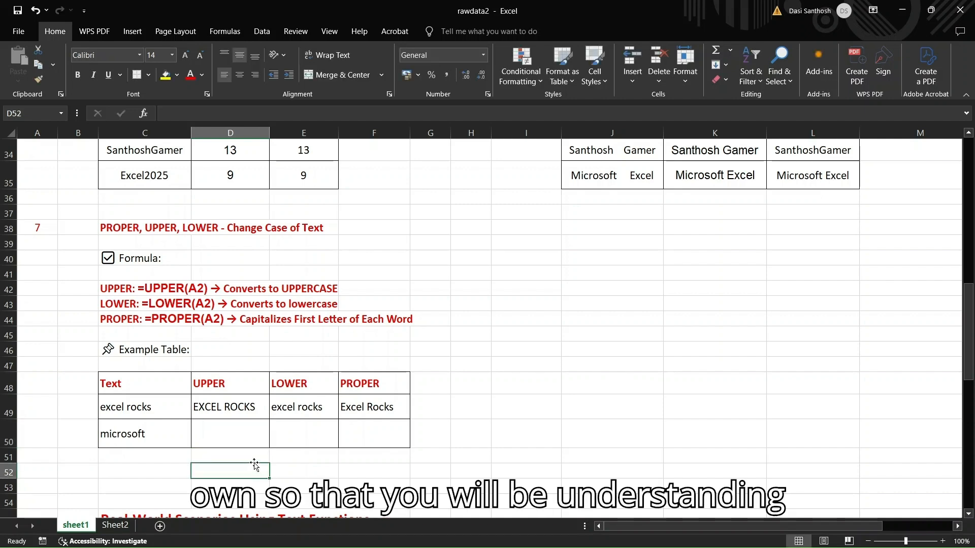
click(127, 430)
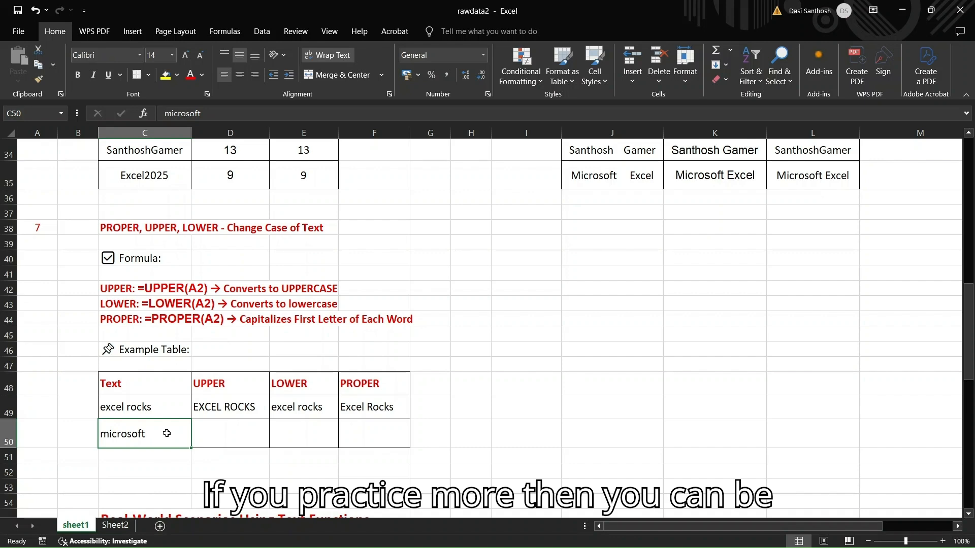
Enter =TRIM(K58) in cell L58 to clean the extra spaces from the product code in Scenario 1
scroll(528, 396, down, 1)
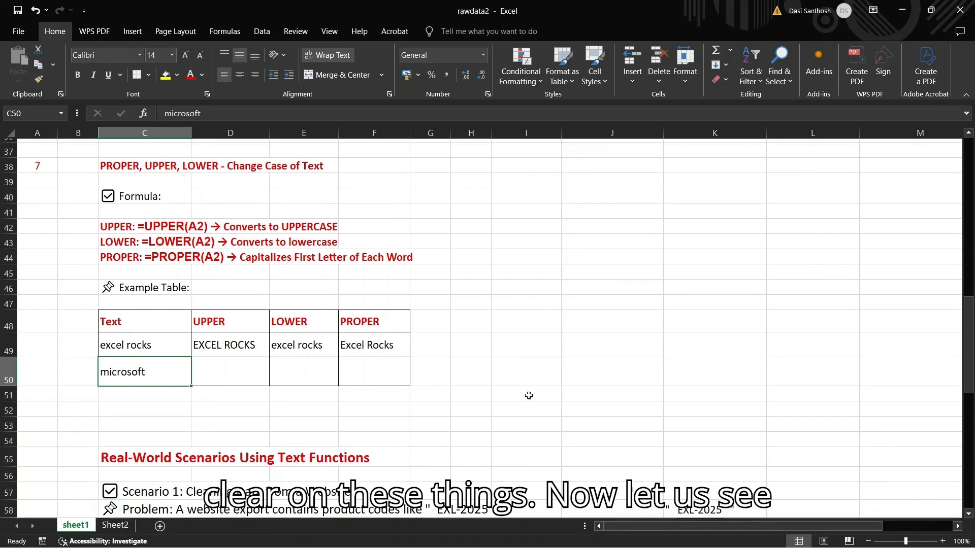
scroll(529, 395, down, 4)
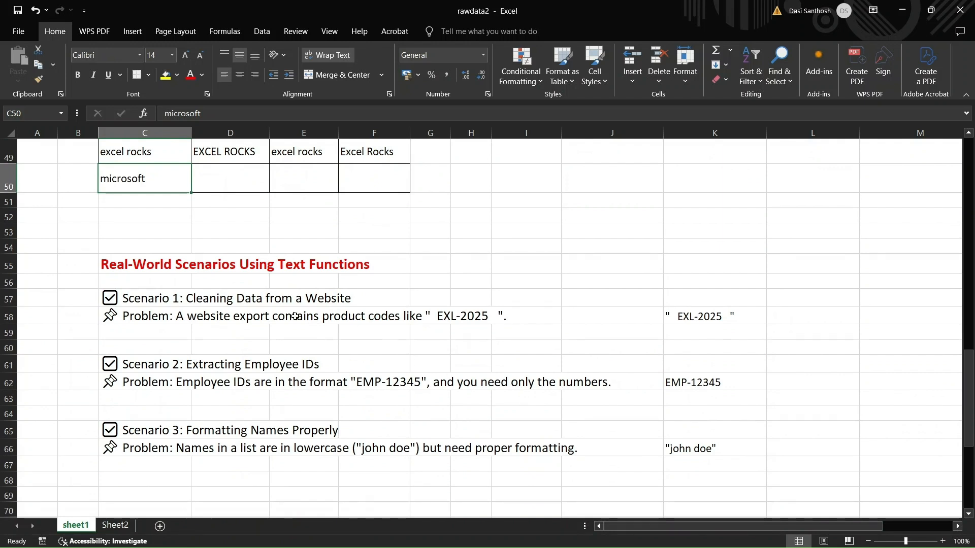
click(155, 298)
click(175, 349)
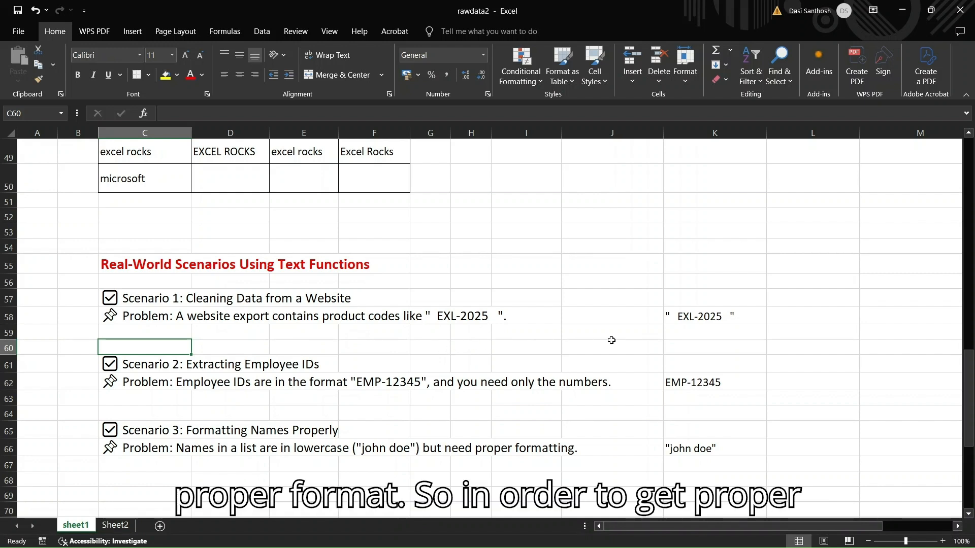
click(731, 317)
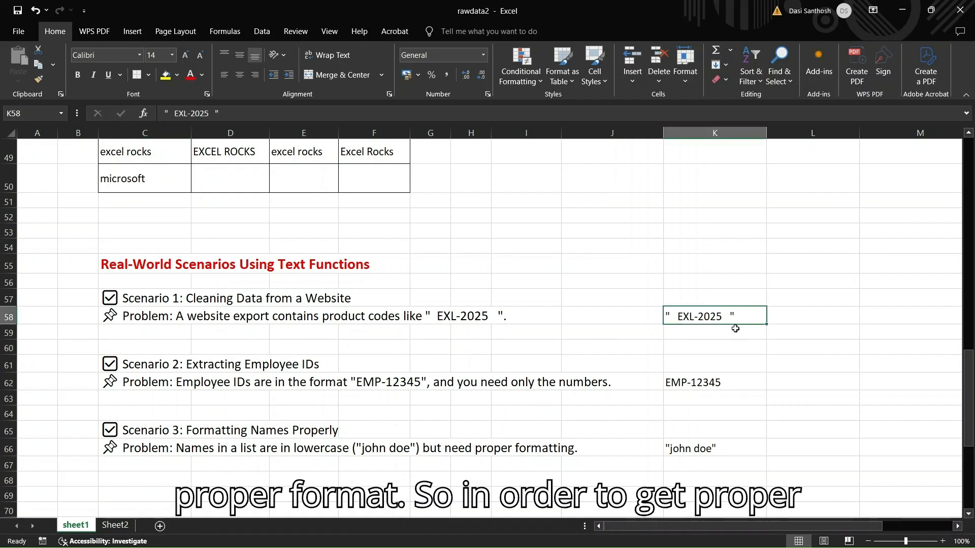
click(784, 315)
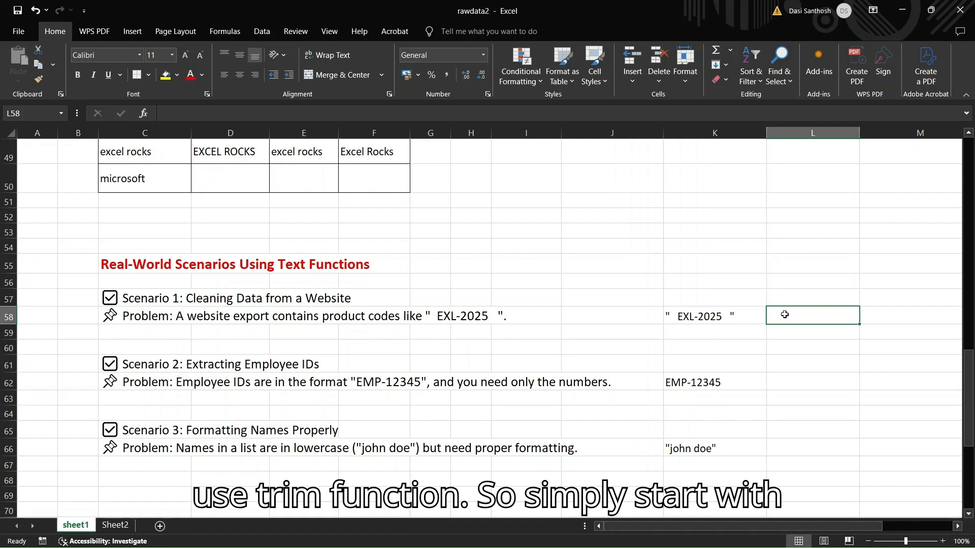
text(=TRIM)
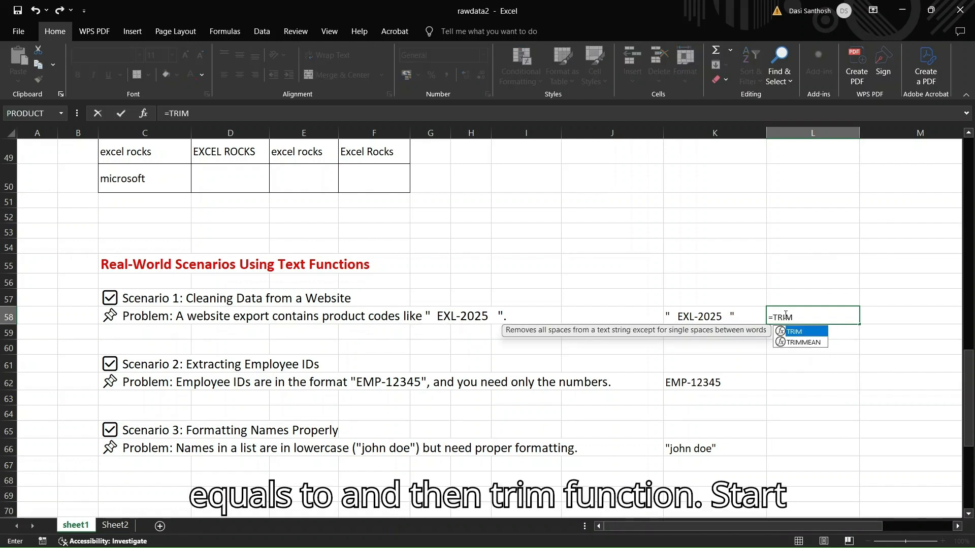
text(()
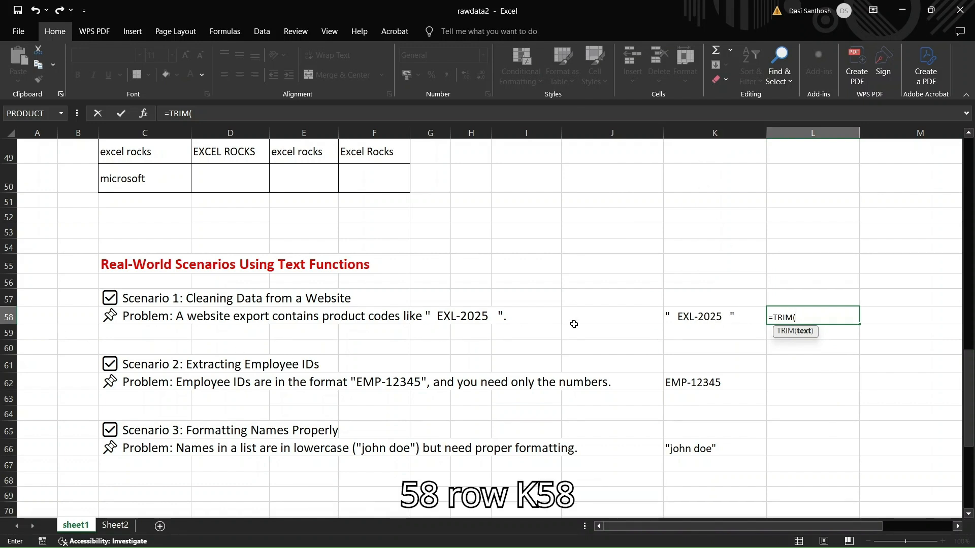
text(K)
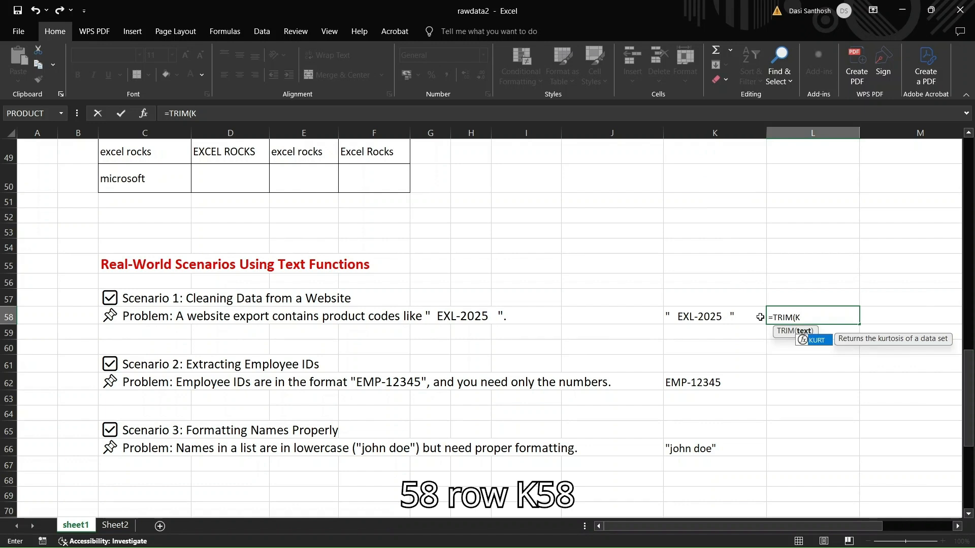
text(58))
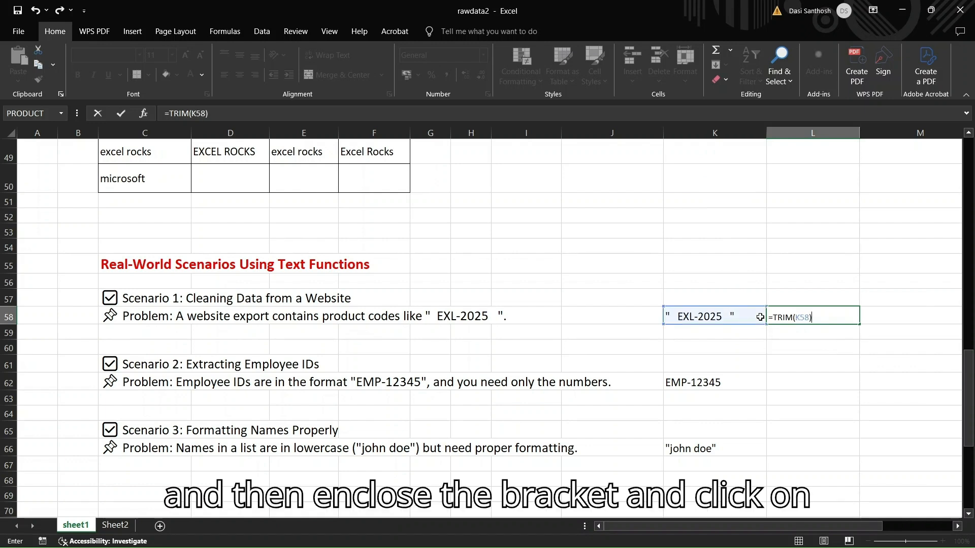
key(Return)
click(765, 347)
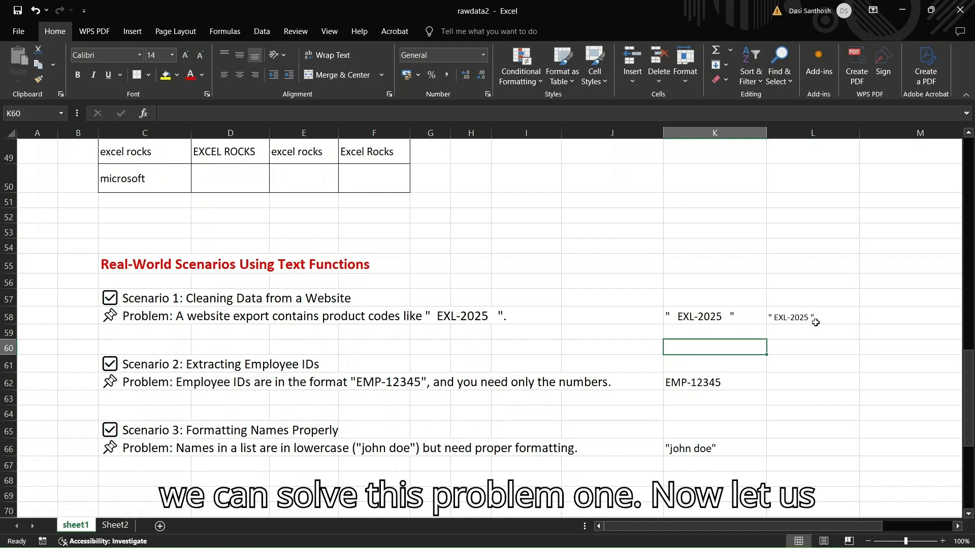
Enter =RIGHT(K62,5) in cell L62 to extract only the numbers from the employee ID in Scenario 2
click(156, 383)
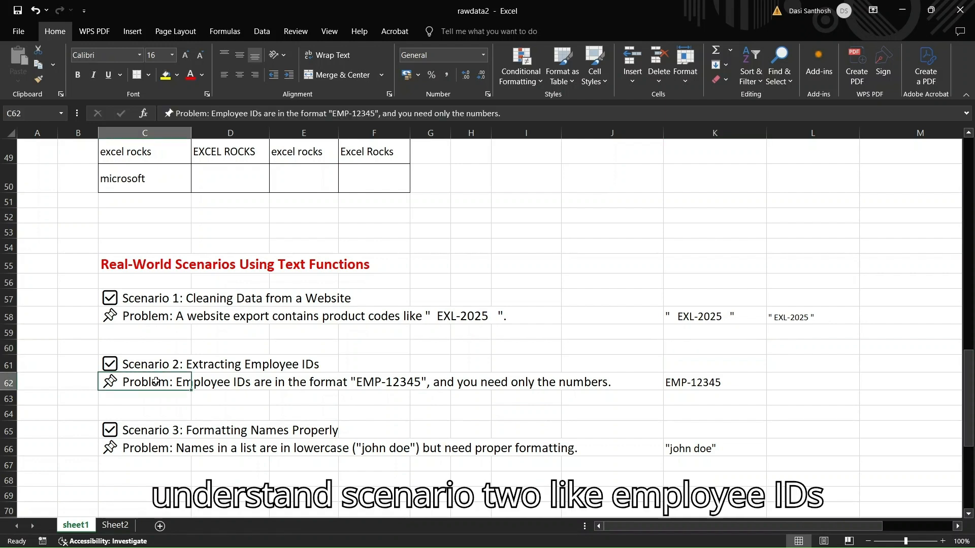
click(161, 364)
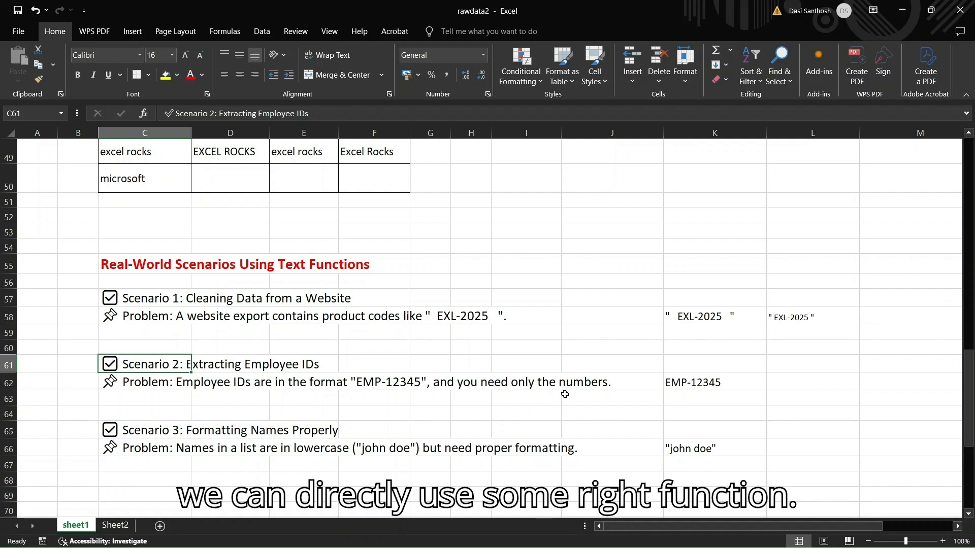
click(780, 380)
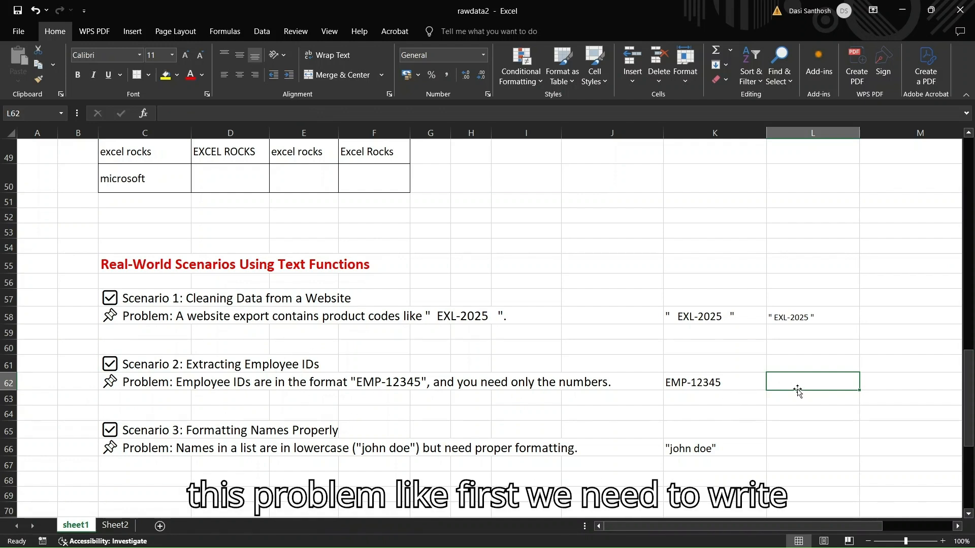
text(=R)
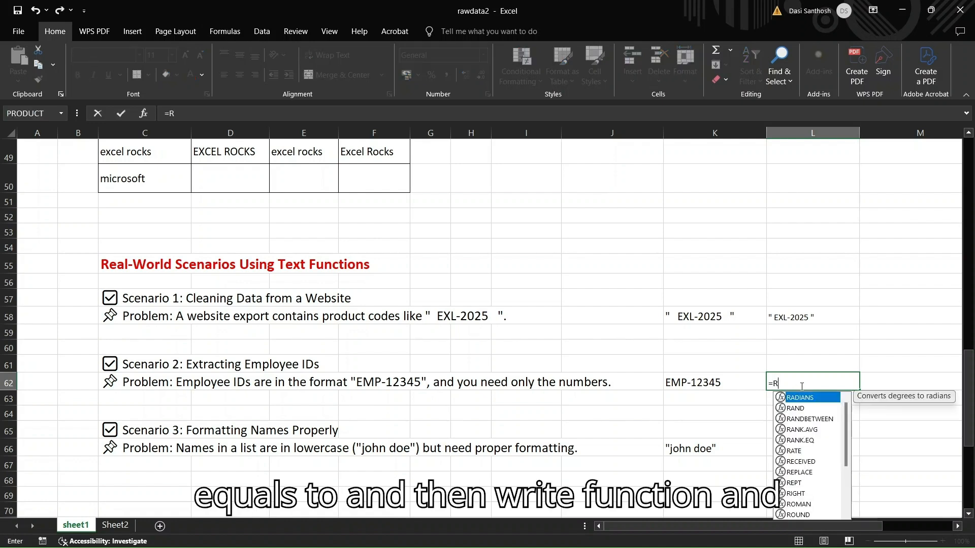
text(IGHT()
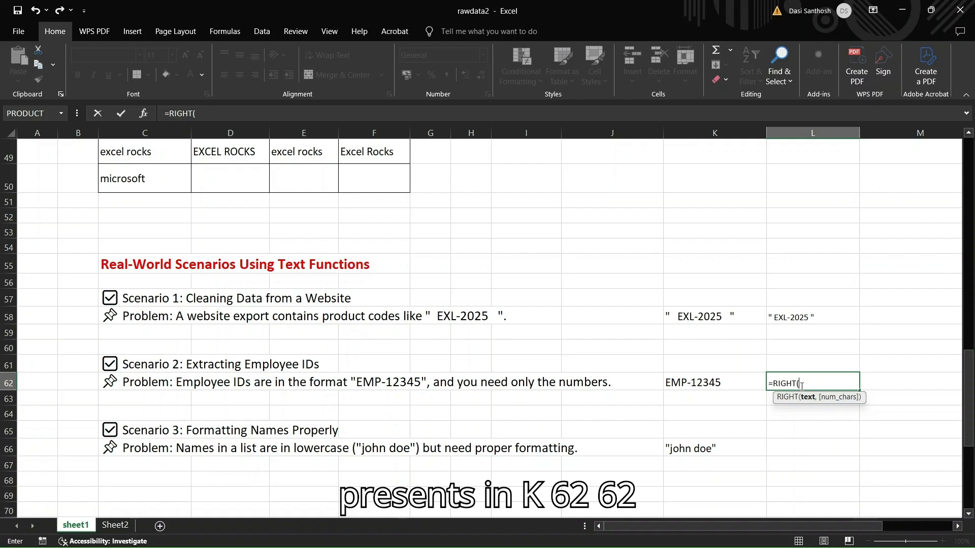
text(K62)
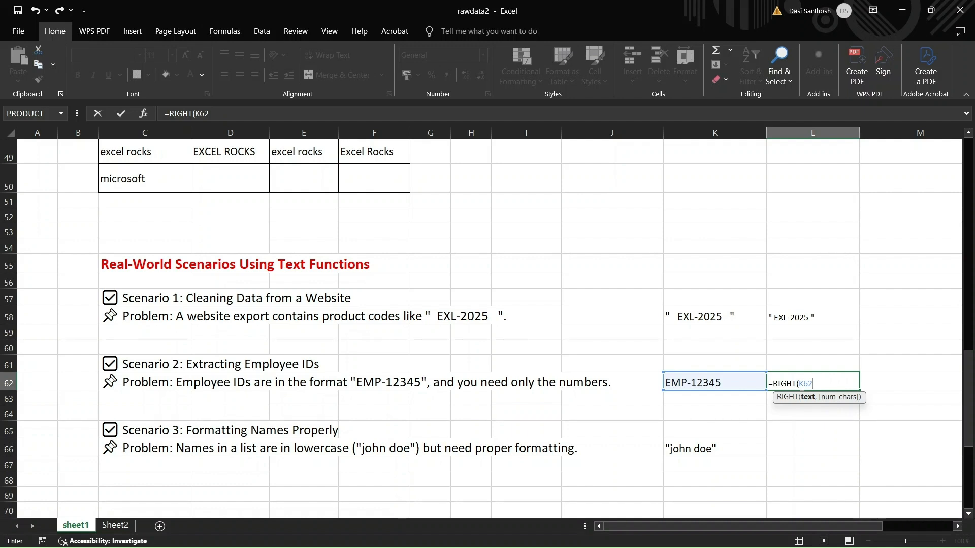
text(,)
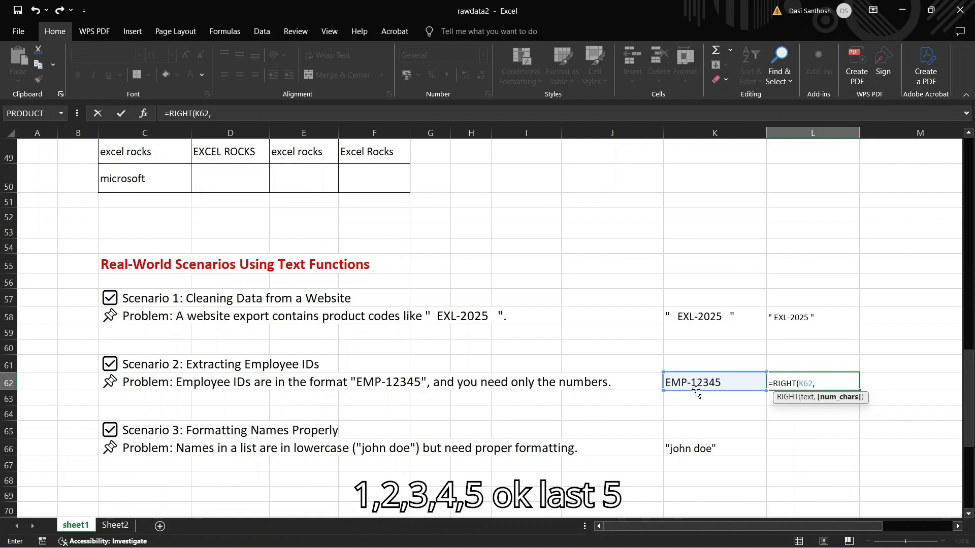
text(5)
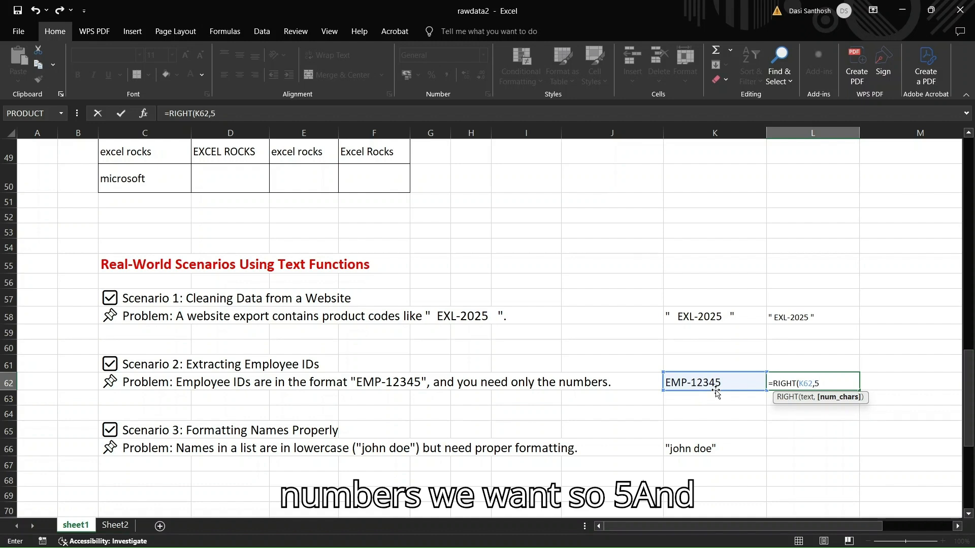
text())
key(Return)
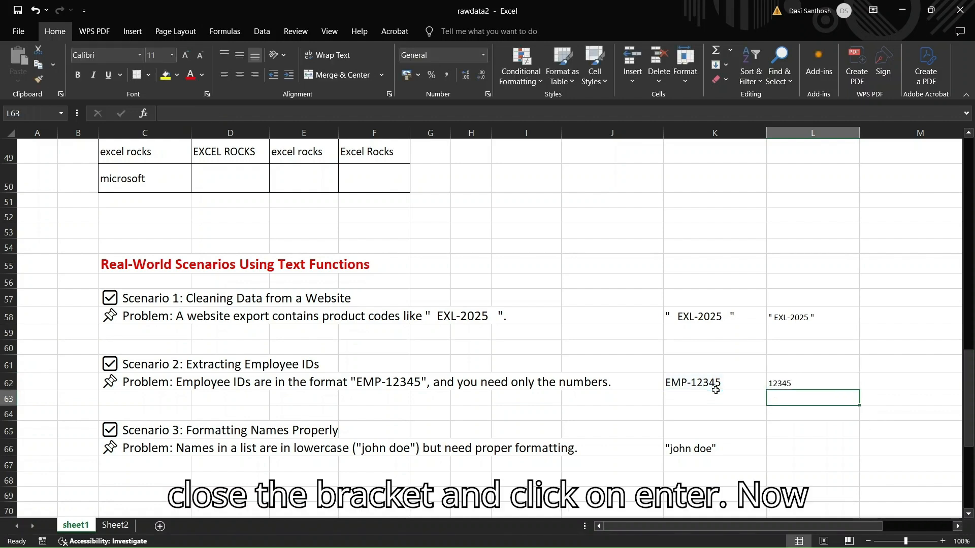
click(793, 378)
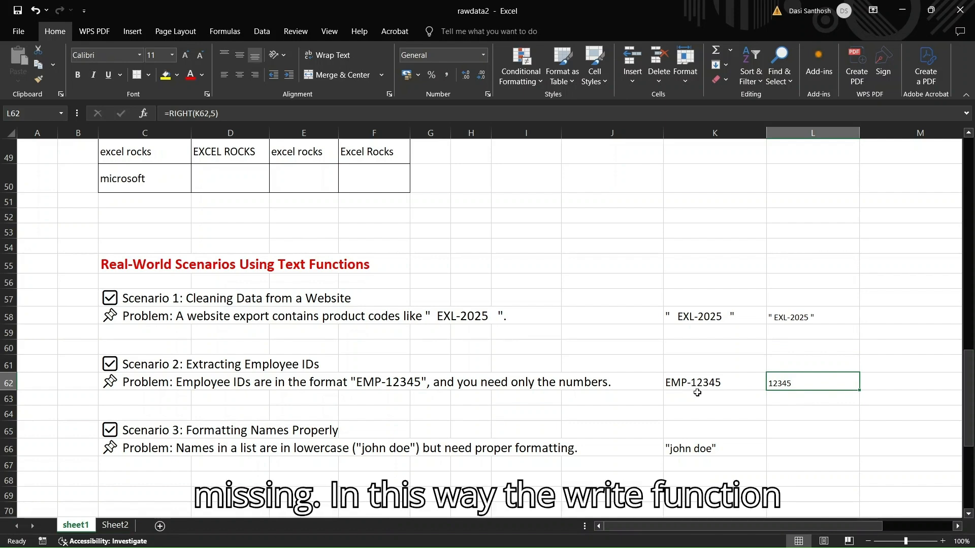
Enter =PROPER(K66) in cell L66 to capitalize the lowercase name in Scenario 3
scroll(426, 433, down, 2)
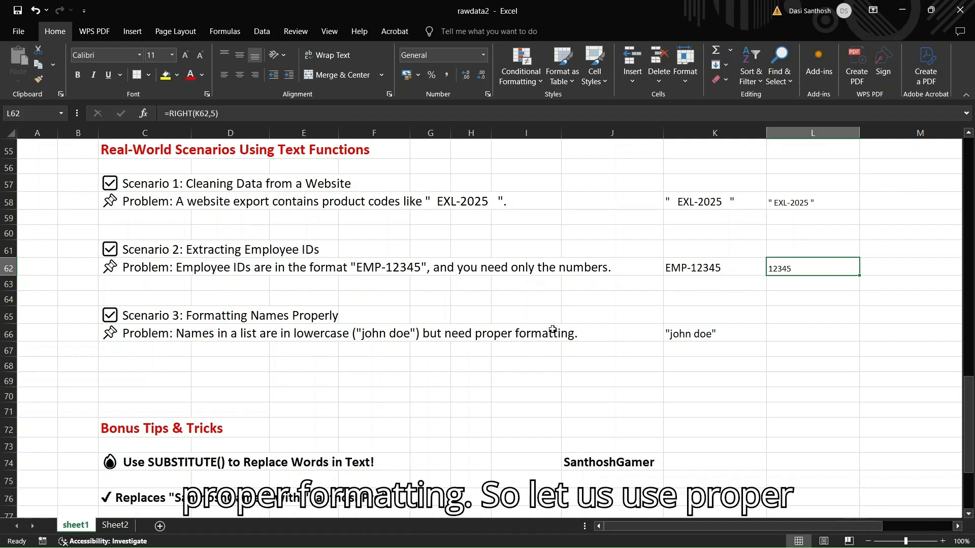
click(802, 335)
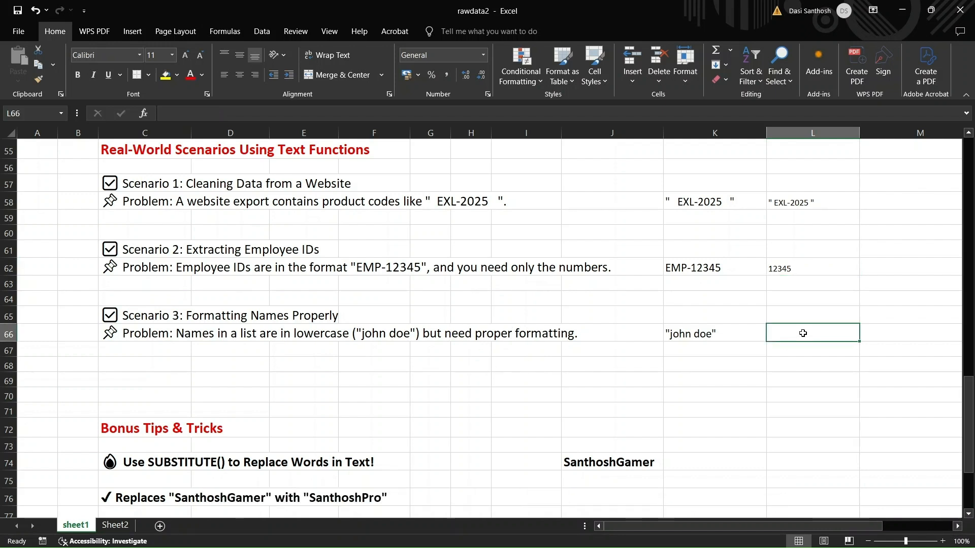
text(=[ROPER)
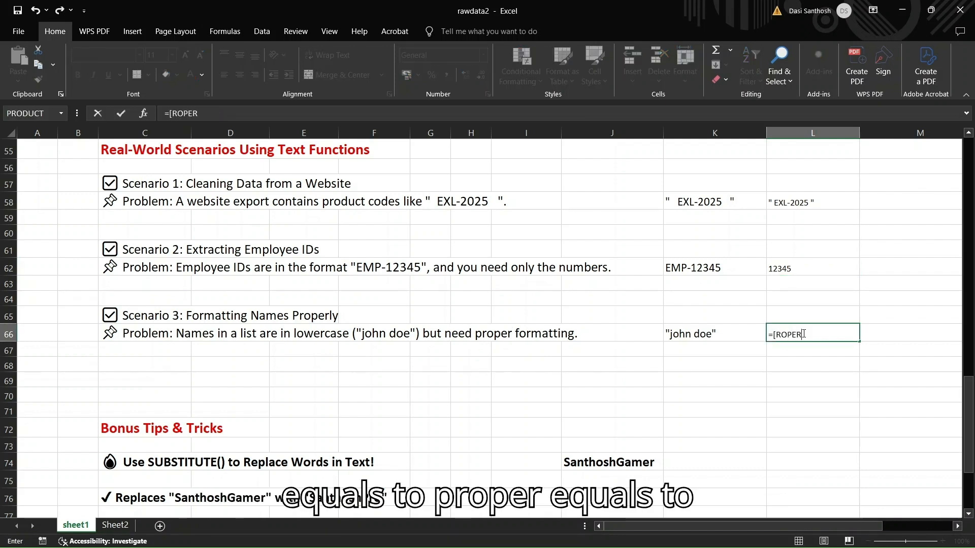
key(BackSpace)
key(BackSpace)
key(BackSpace)
key(BackSpace)
key(BackSpace)
key(BackSpace)
text(PR)
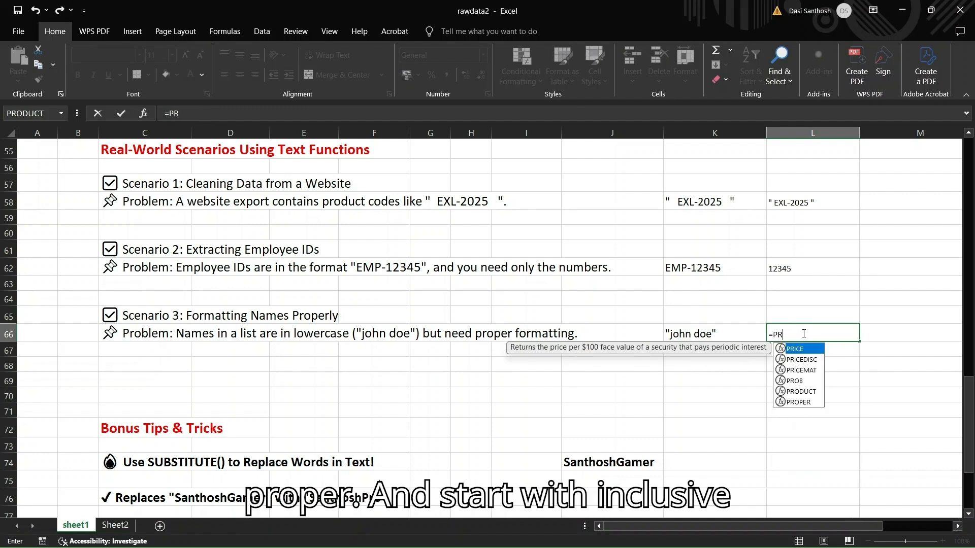
text(OPER()
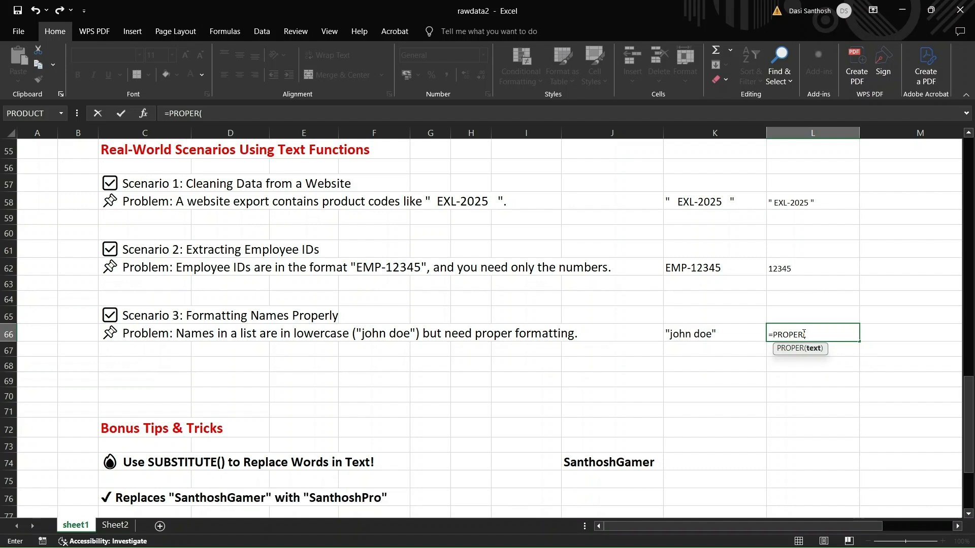
click(693, 333)
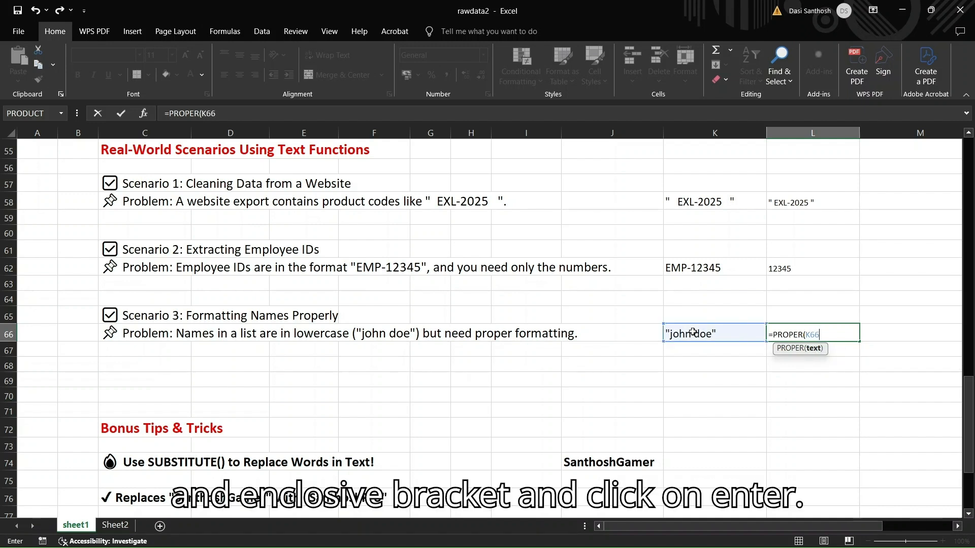
text())
key(Return)
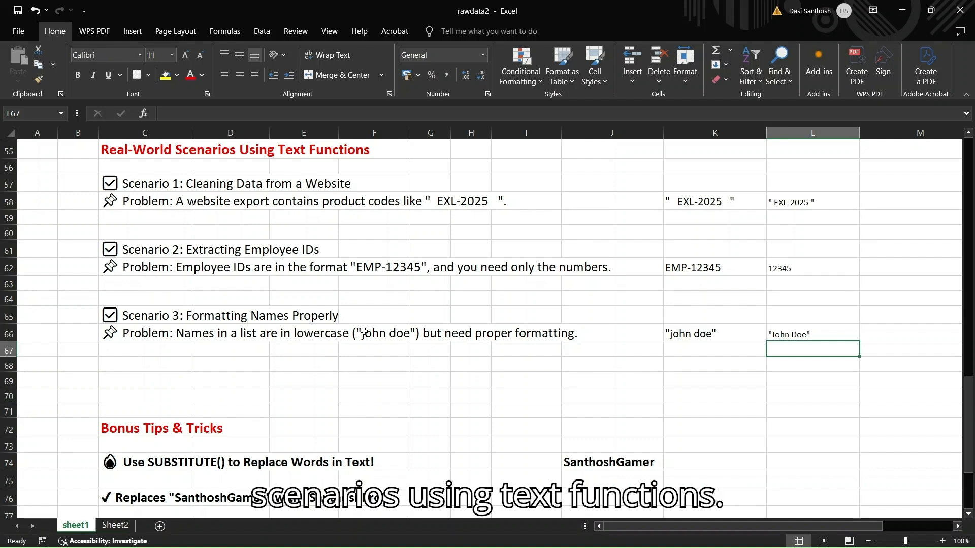
Enter =SUBSTITUTE(J74,"Gamer","pro") in cell K74 of the Bonus Tips & Tricks section to replace the word in J74
scroll(364, 333, down, 5)
click(555, 376)
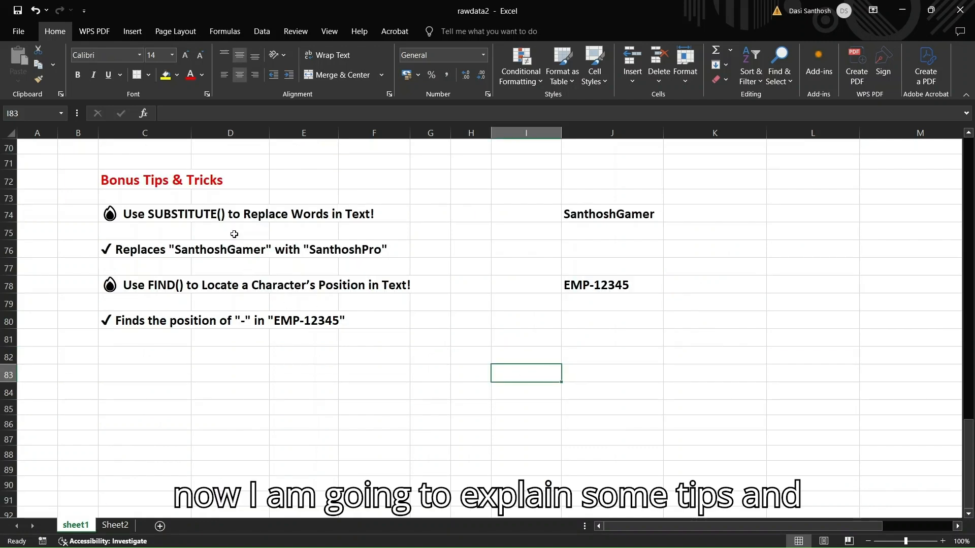
click(624, 216)
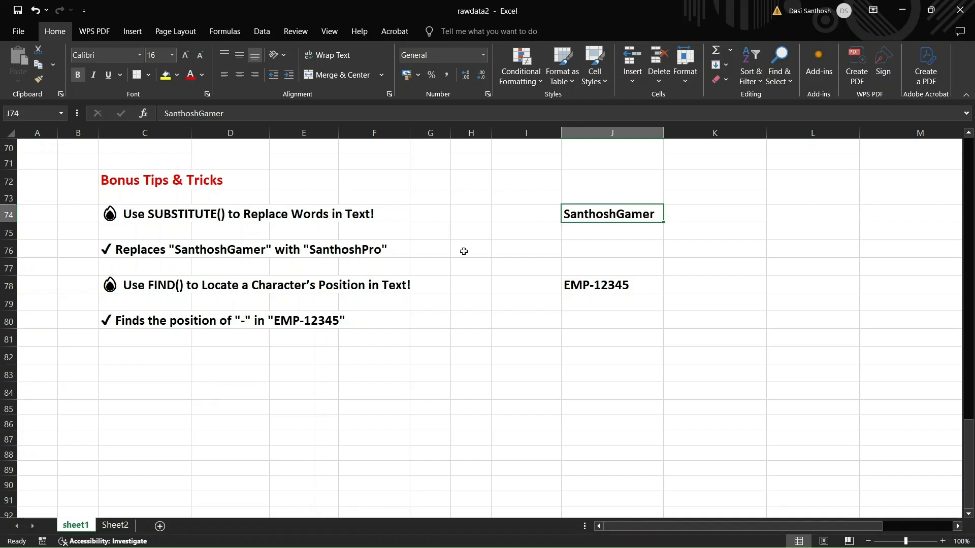
click(715, 214)
text(=)
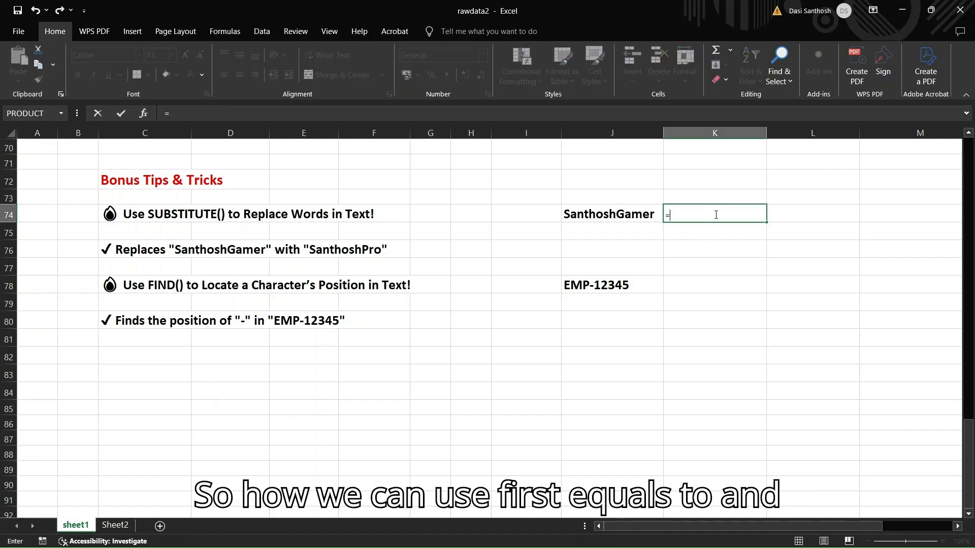
text(SU)
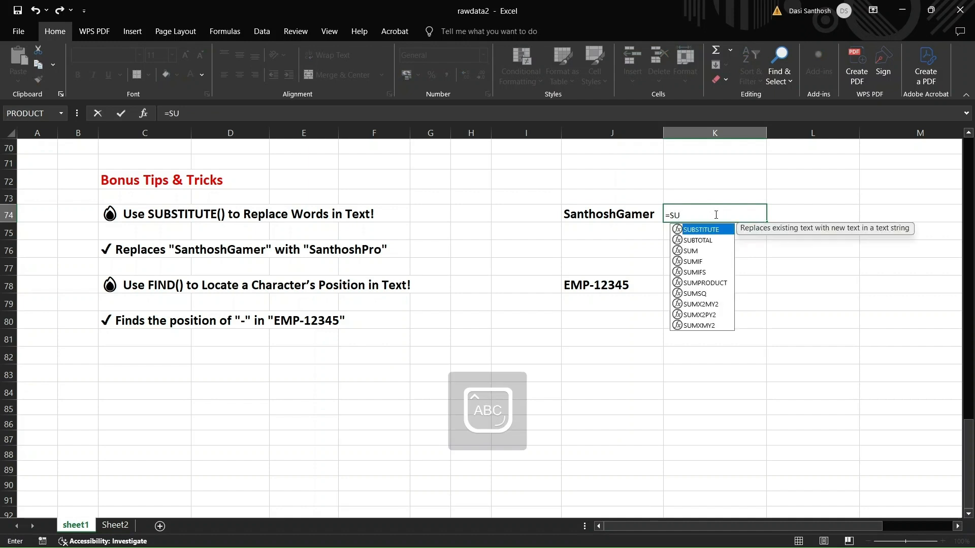
text(BSTITU)
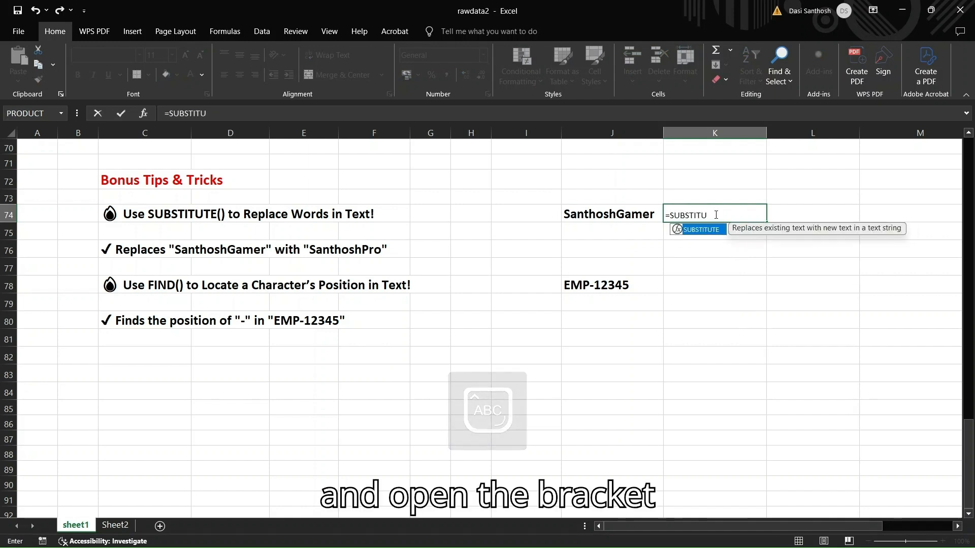
text(TE(J)
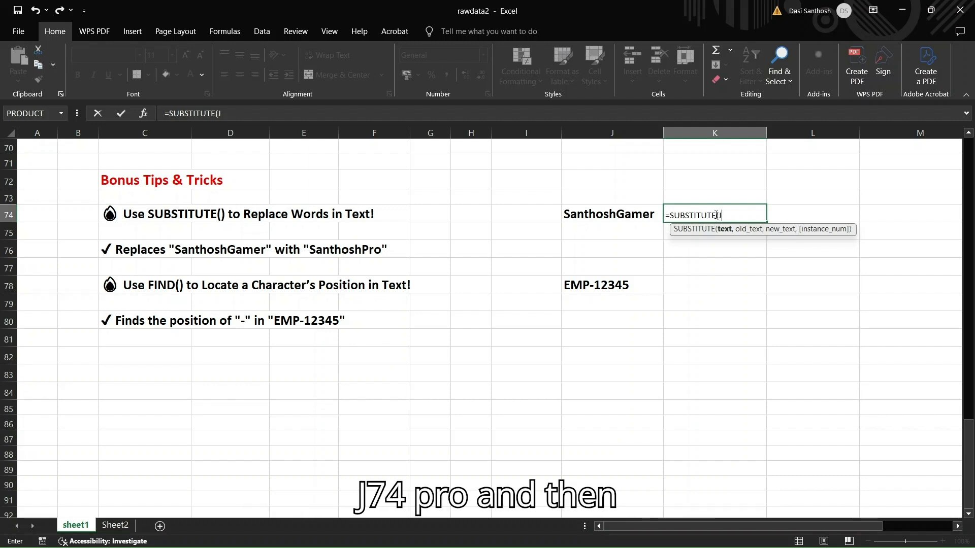
text(74,)
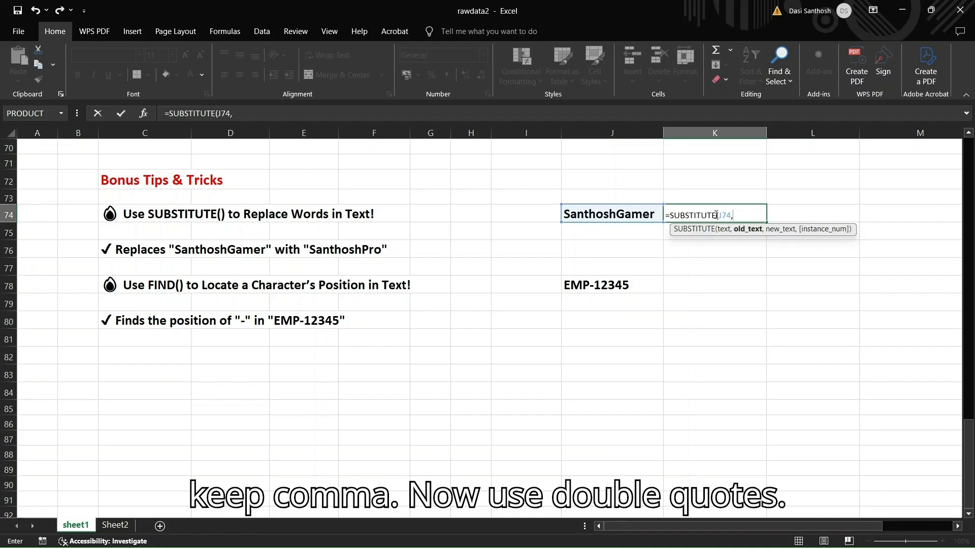
text(")
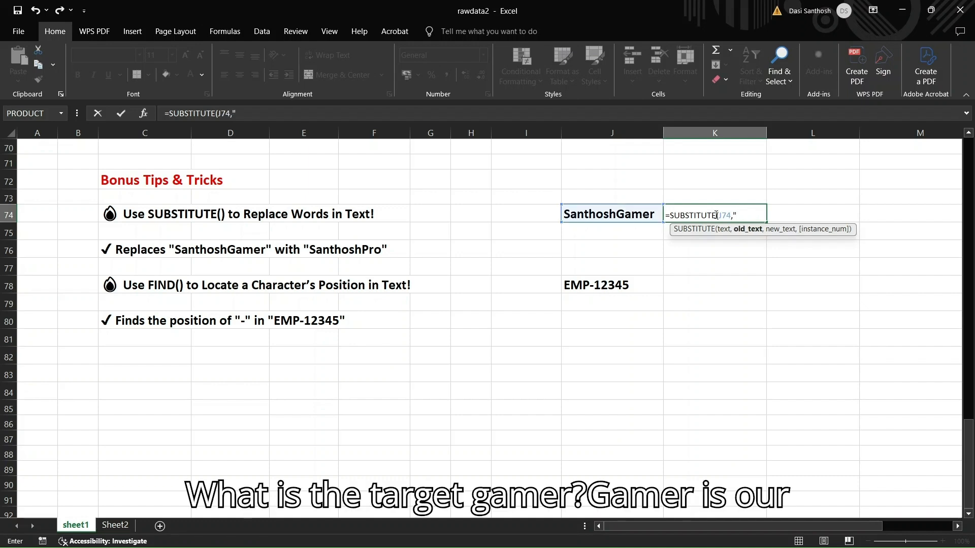
text(G)
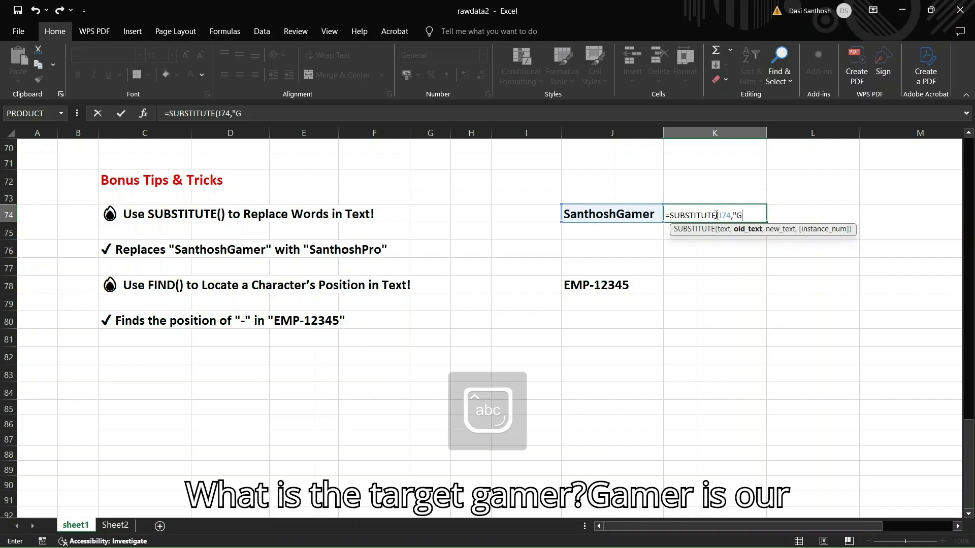
text(amer",)
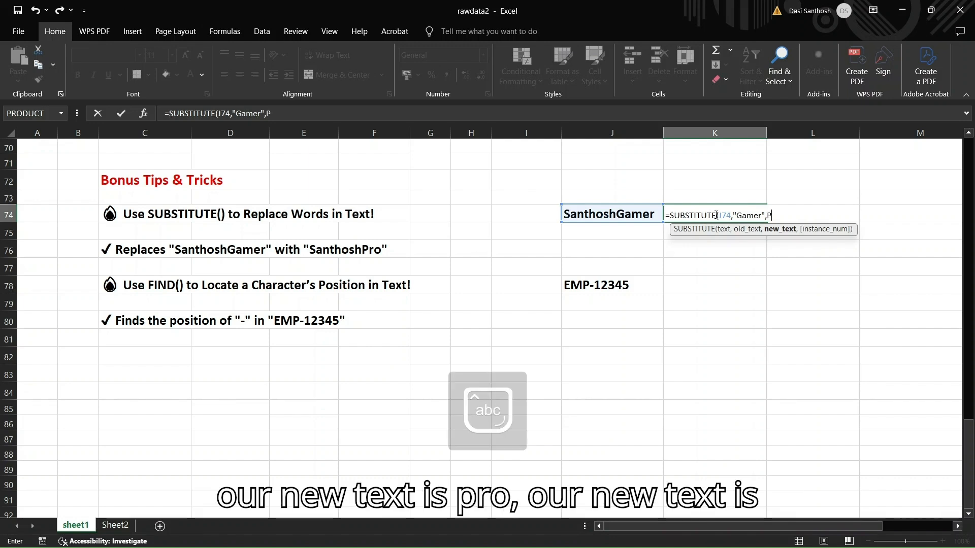
text(Pr)
key(BackSpace)
key(BackSpace)
text("pr)
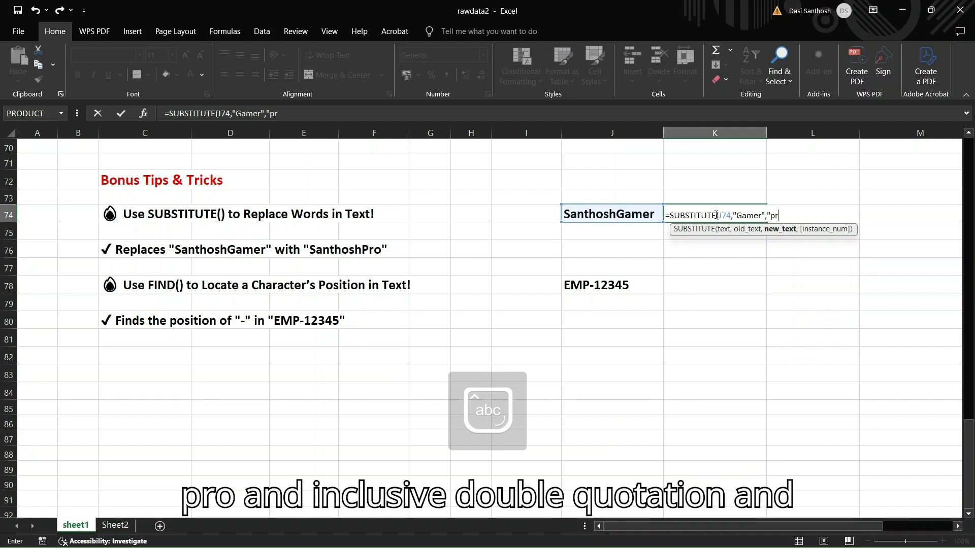
text(o")
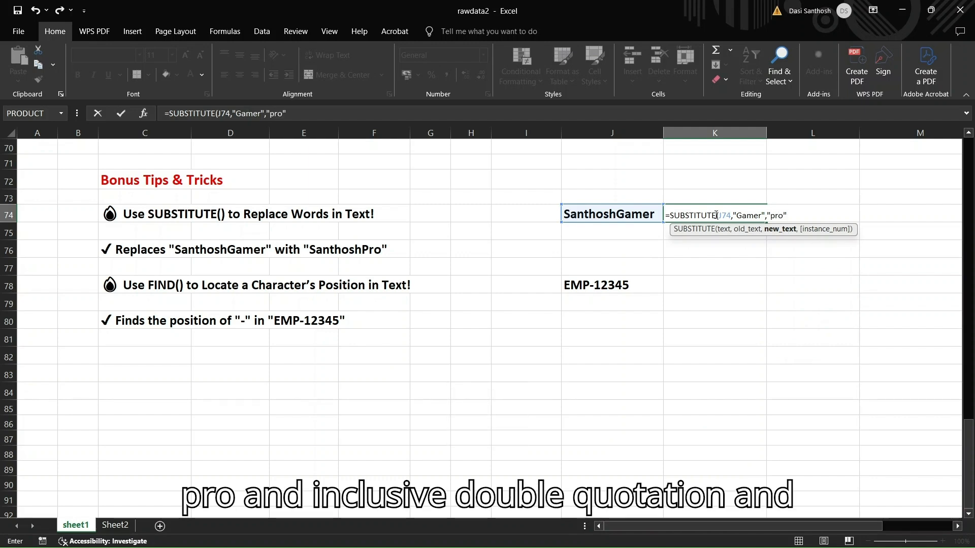
text())
key(Return)
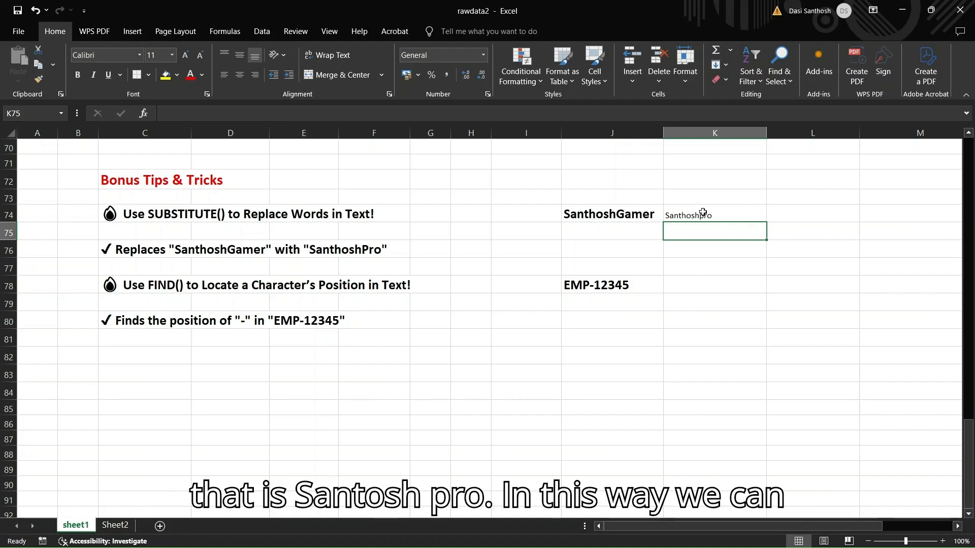
click(683, 214)
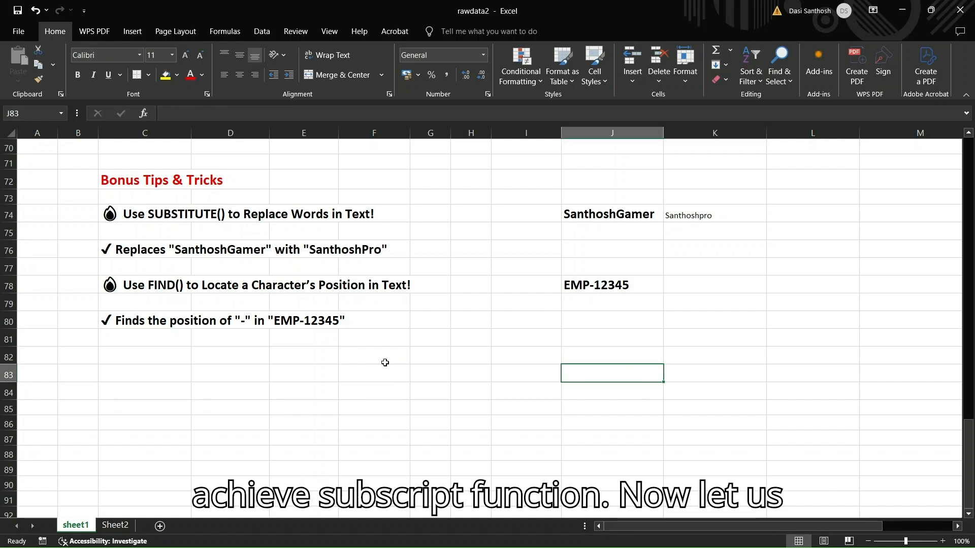
Enter =FIND("-",J78) in cell K78 of the Bonus Tips & Tricks section to locate the hyphen's position in J78
click(591, 285)
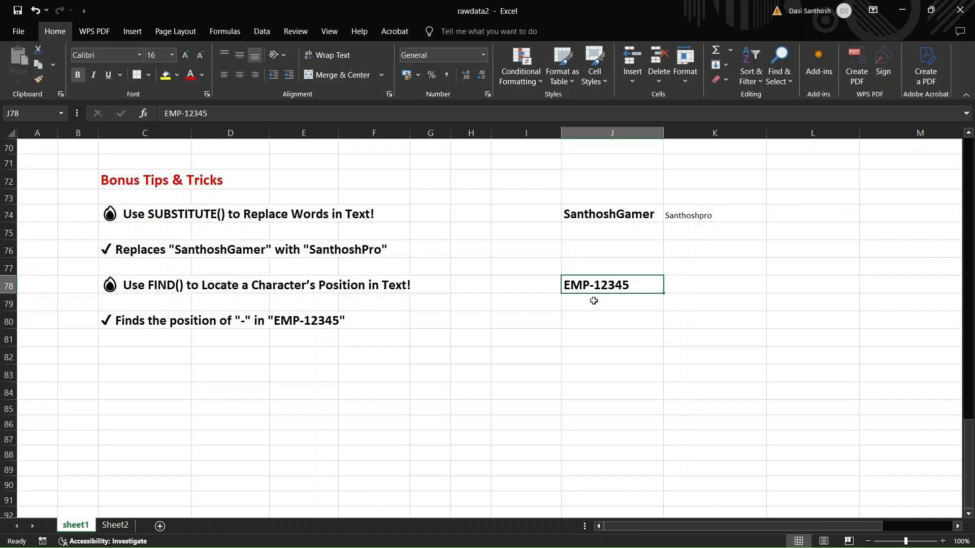
click(592, 310)
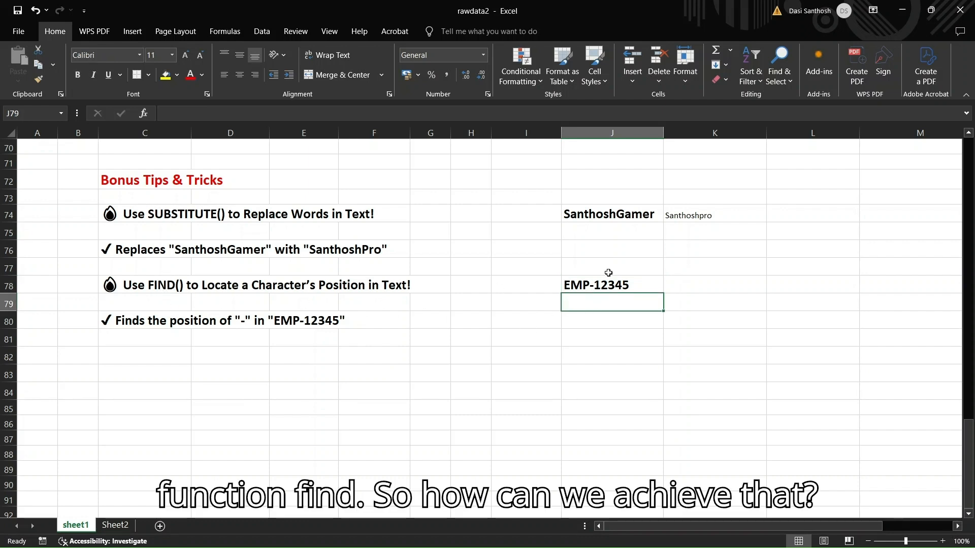
click(696, 284)
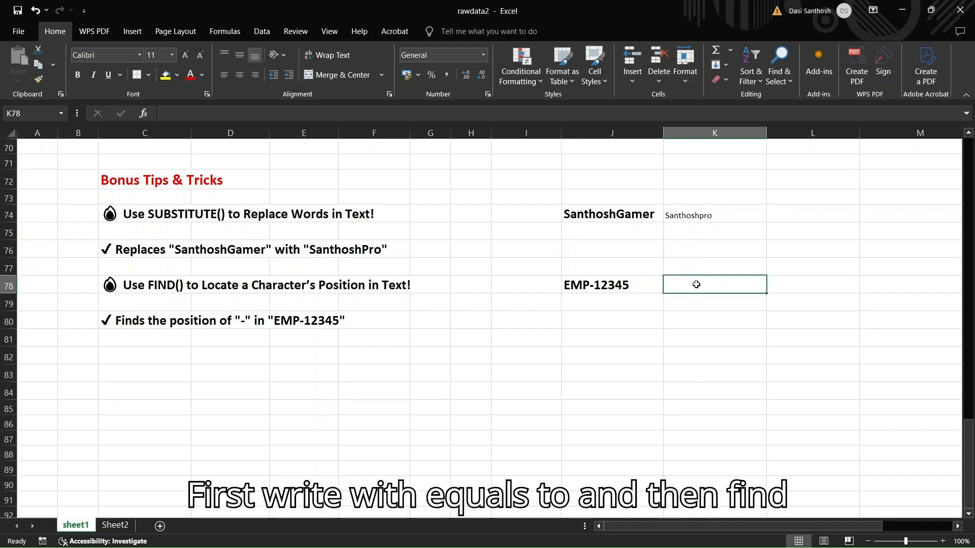
text(=FIND("-)
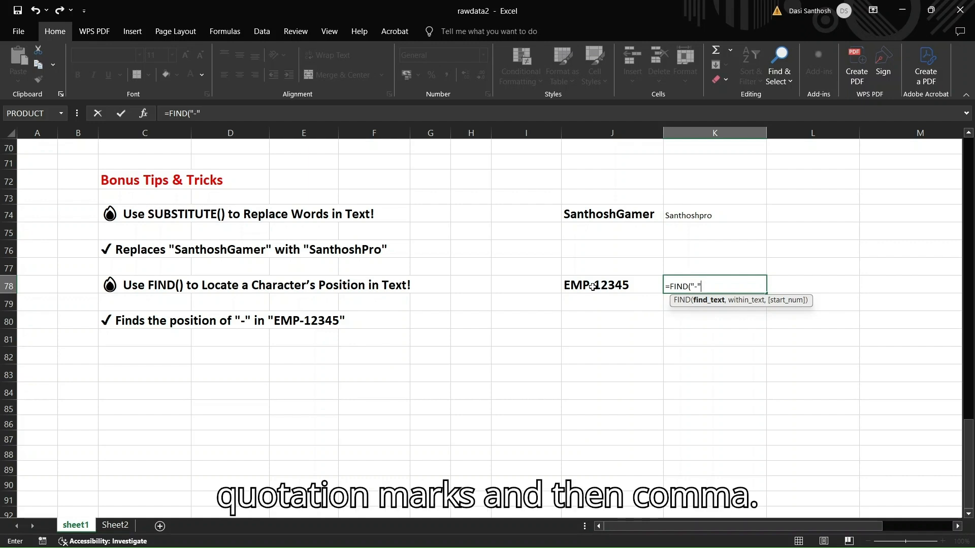
text(,J)
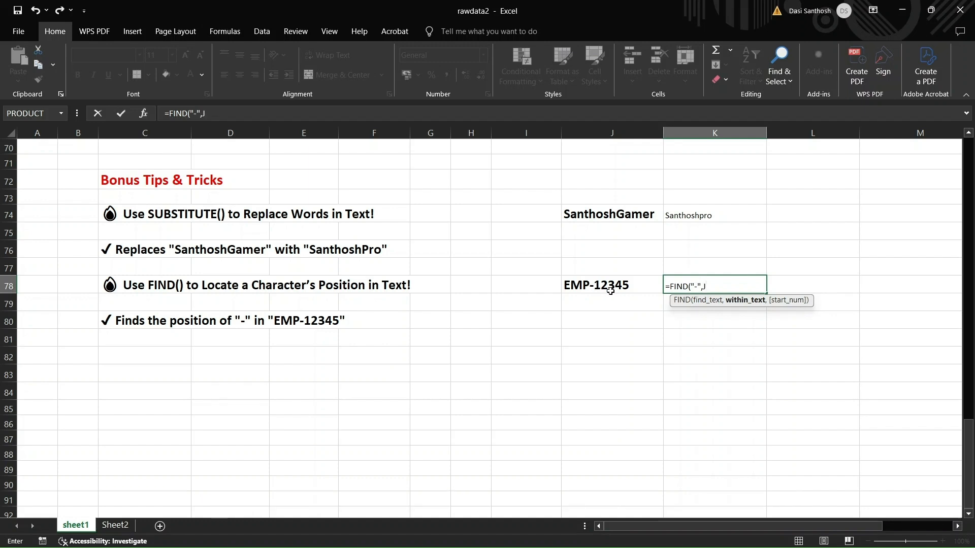
click(611, 291)
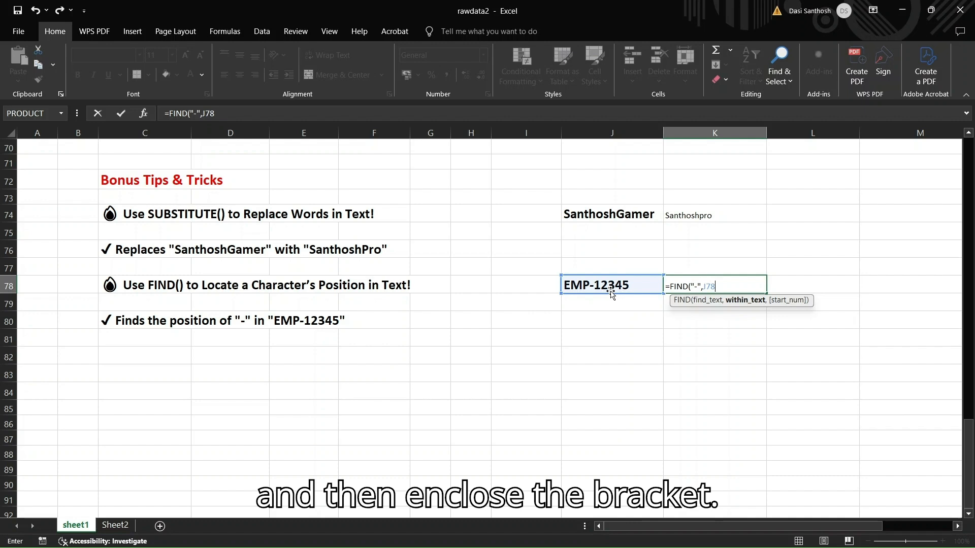
text())
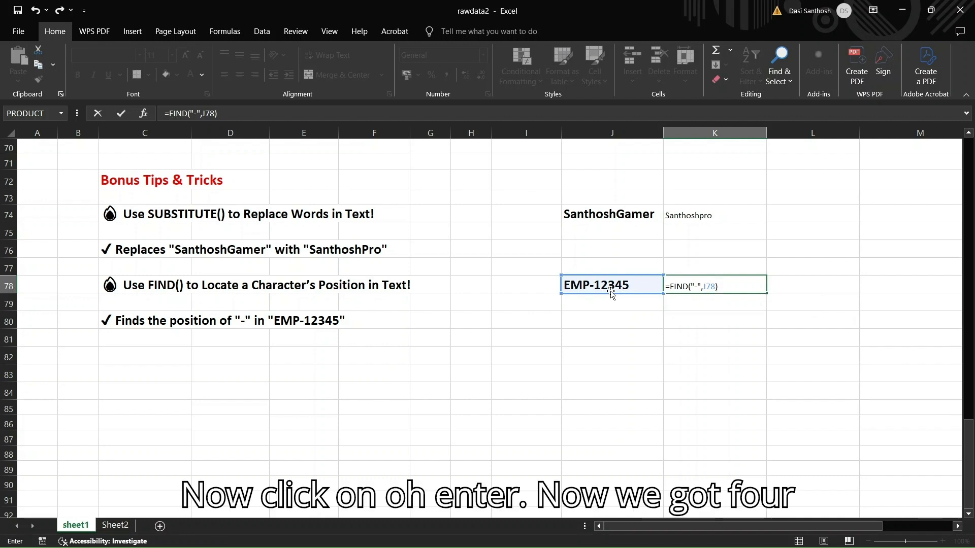
key(Return)
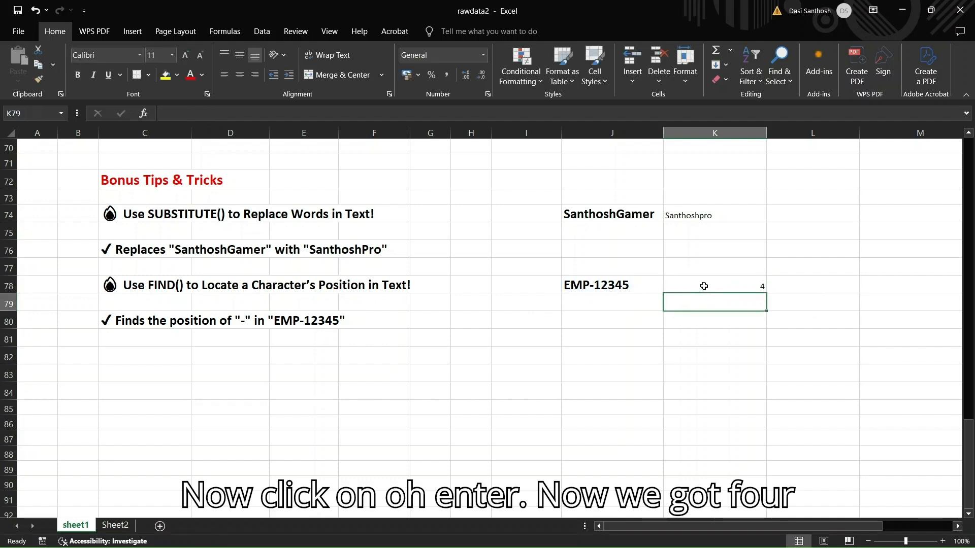
click(704, 286)
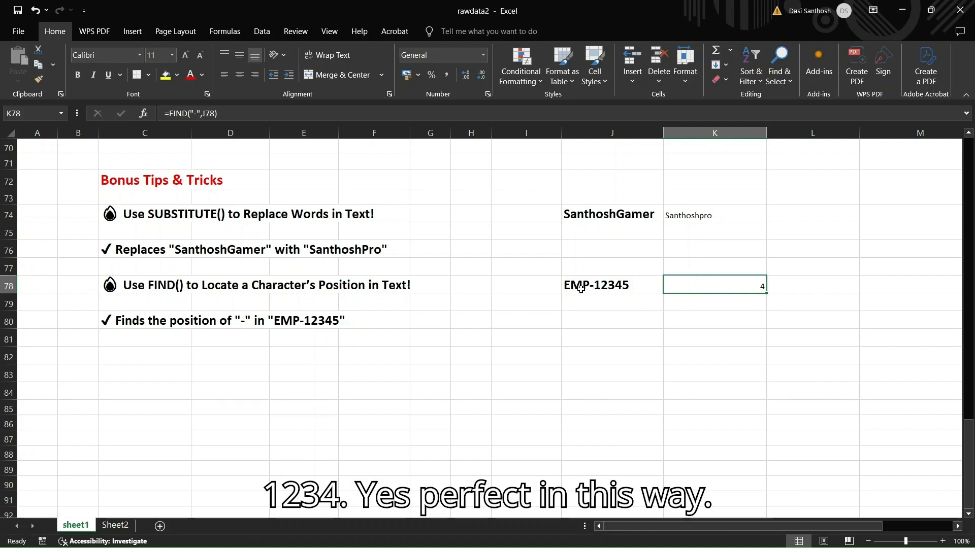
click(677, 299)
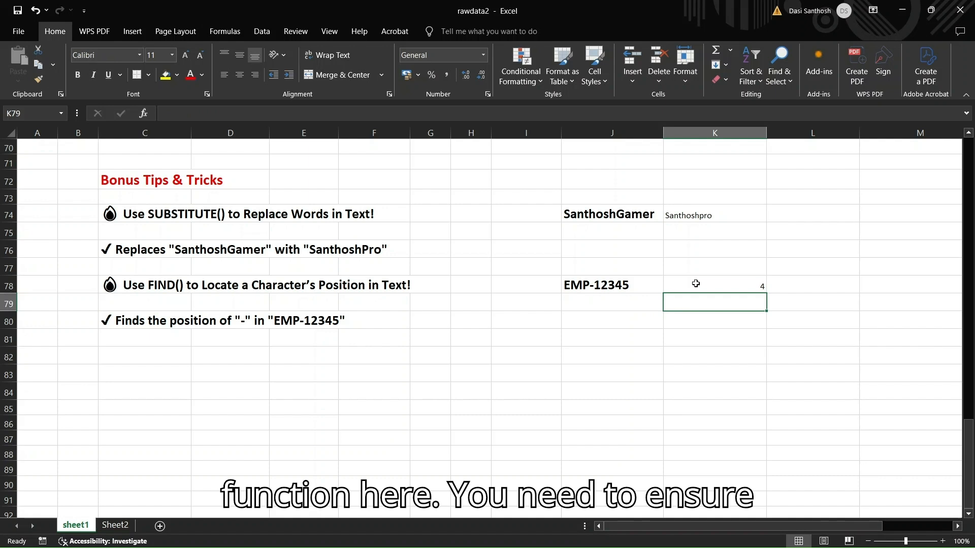
click(695, 284)
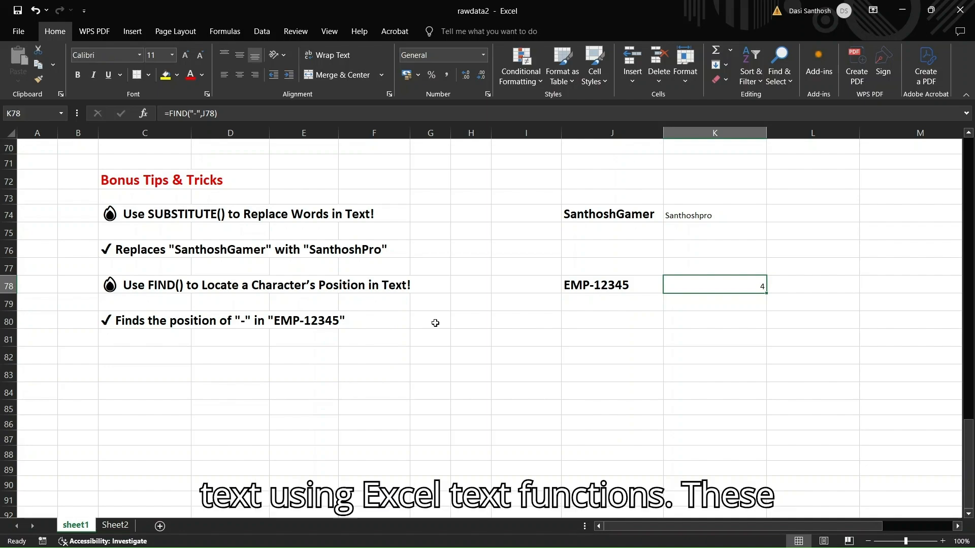
scroll(435, 323, up, 15)
scroll(448, 358, up, 8)
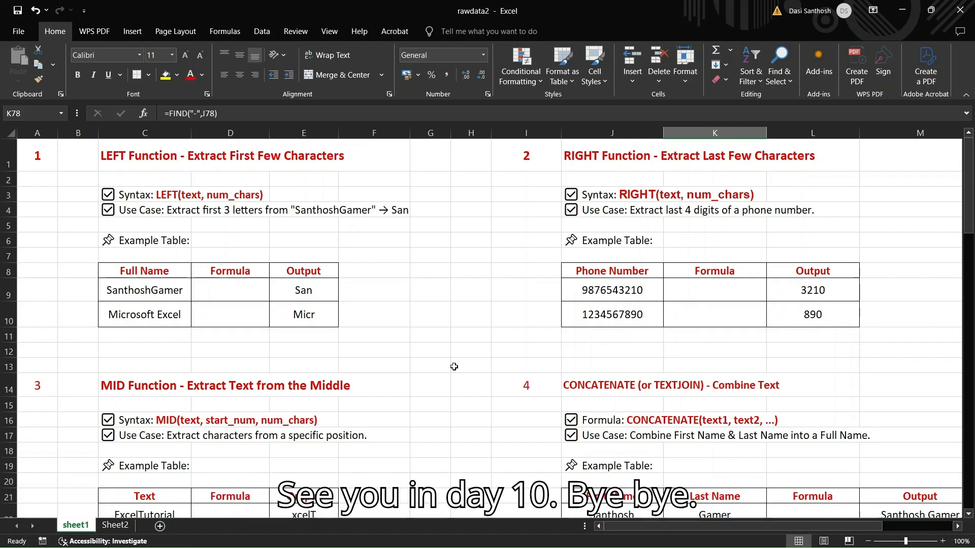
mouse_move(604, 541)
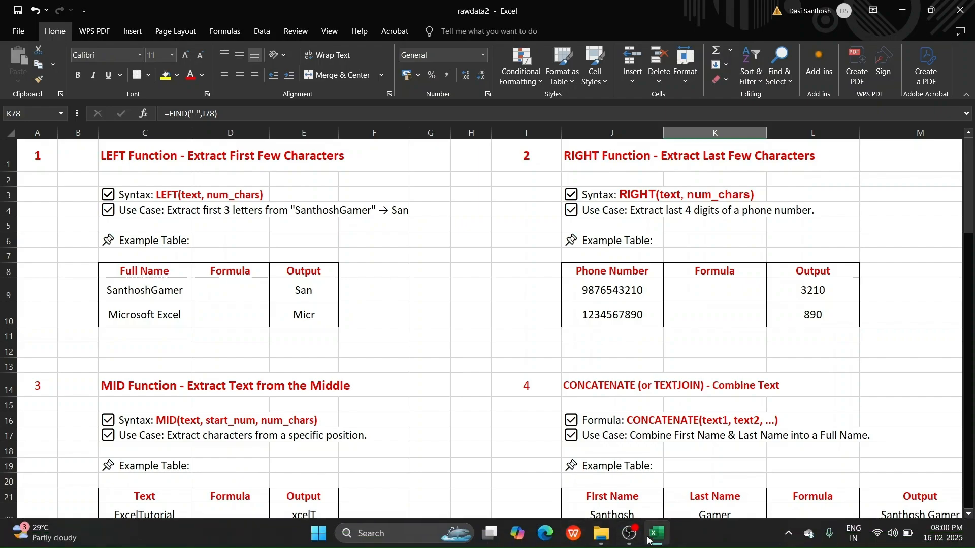